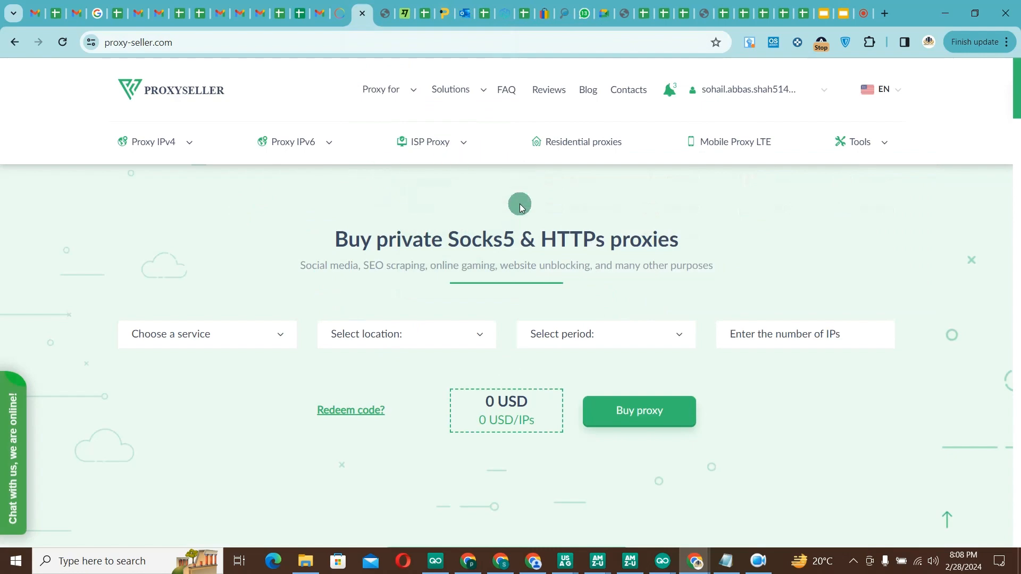
# Select Residential proxies with the 1 Gb plan, review the purchase order form and close it without submitting
pyautogui.click(243, 333)
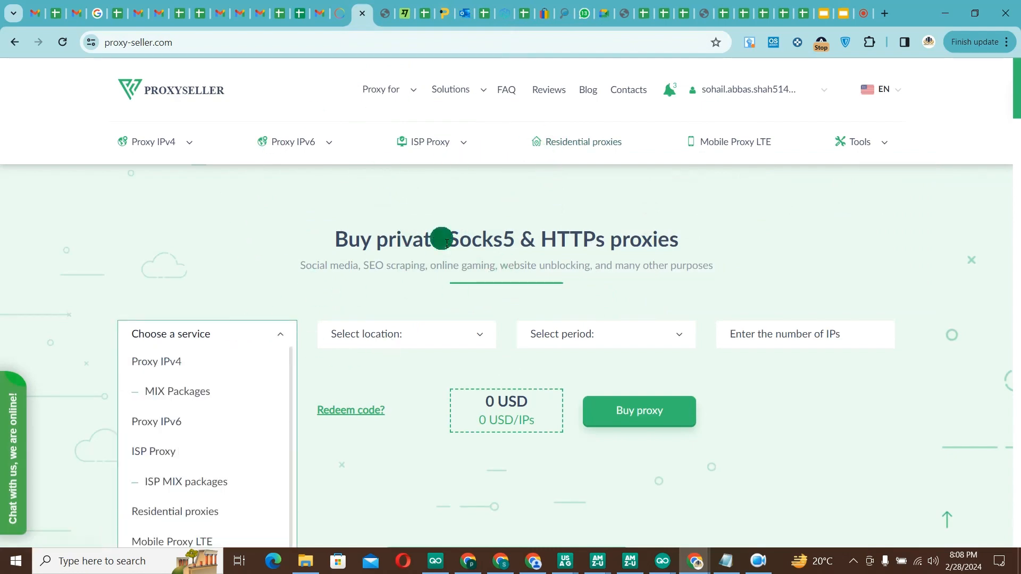
pyautogui.scroll(-5, 441, 239)
pyautogui.click(197, 251)
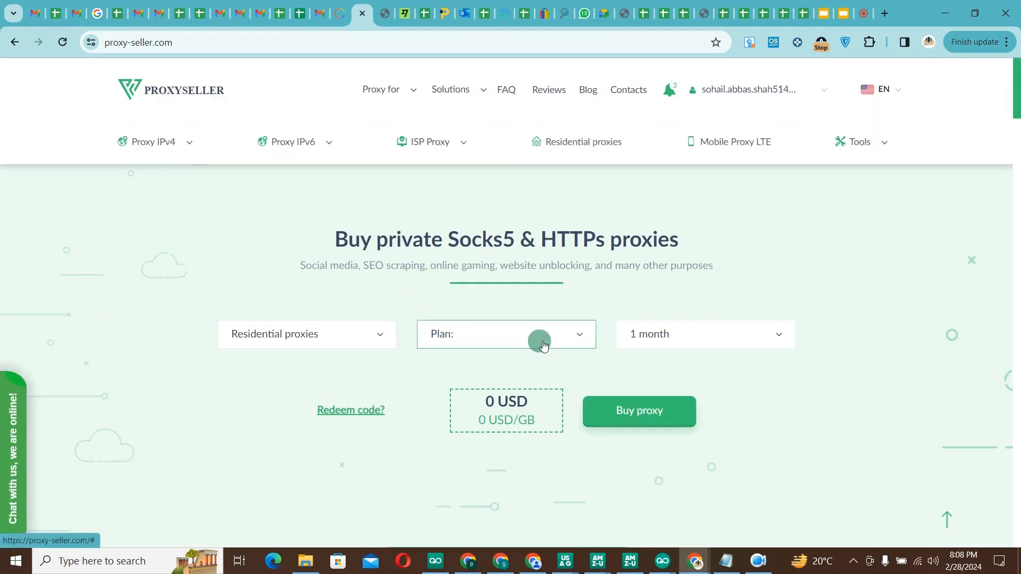
pyautogui.click(543, 346)
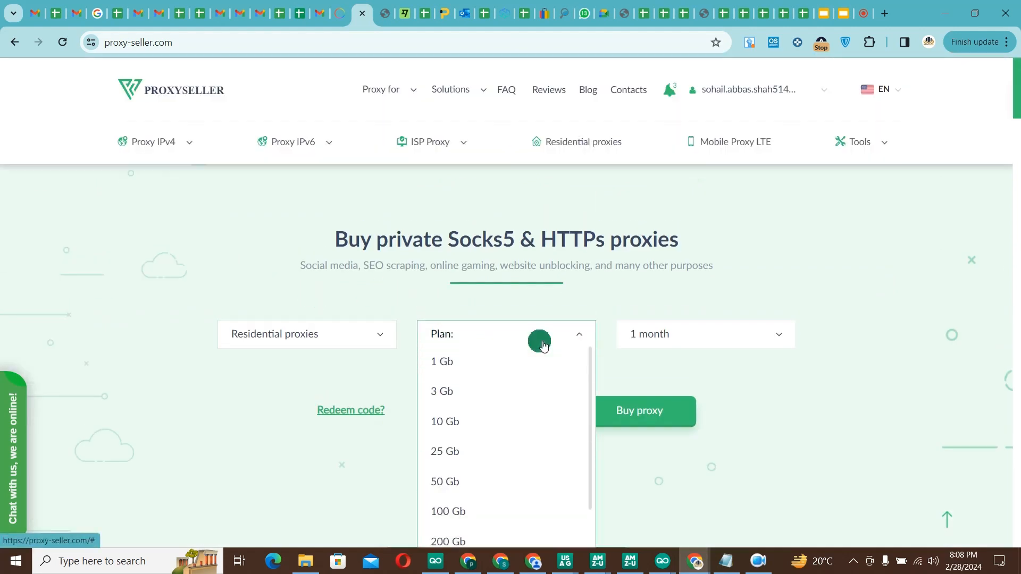
pyautogui.click(470, 371)
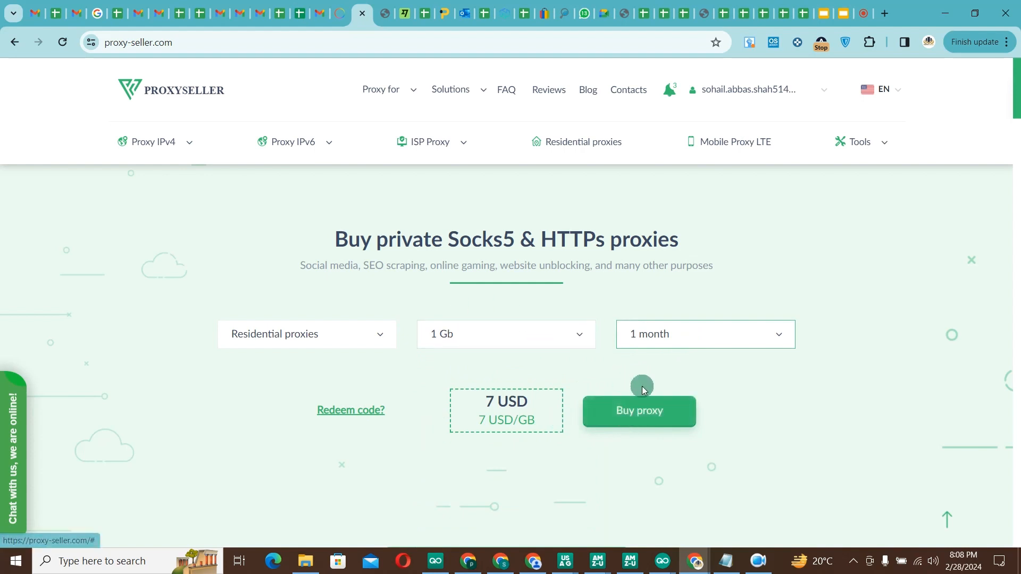
pyautogui.click(644, 411)
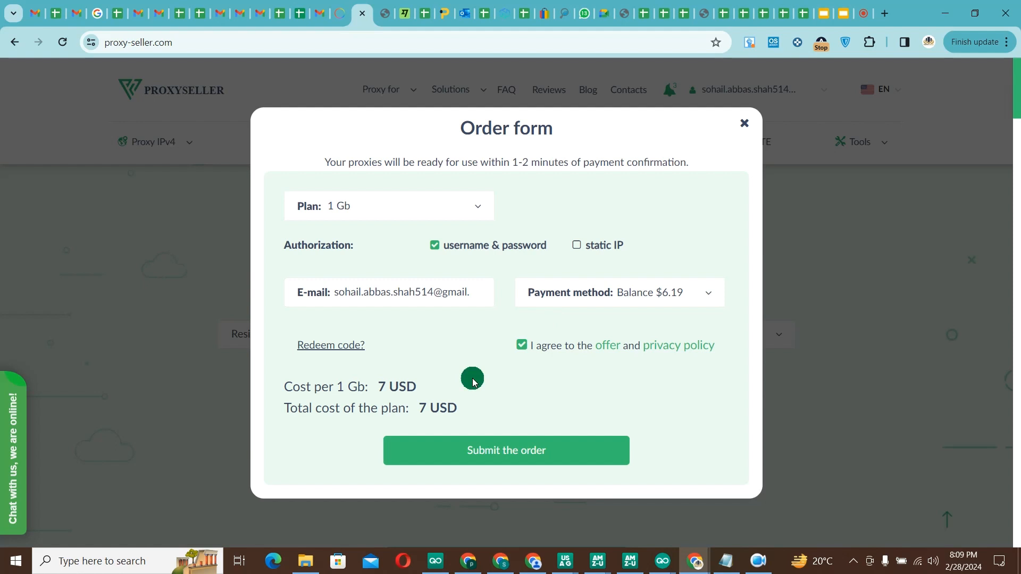
pyautogui.click(745, 123)
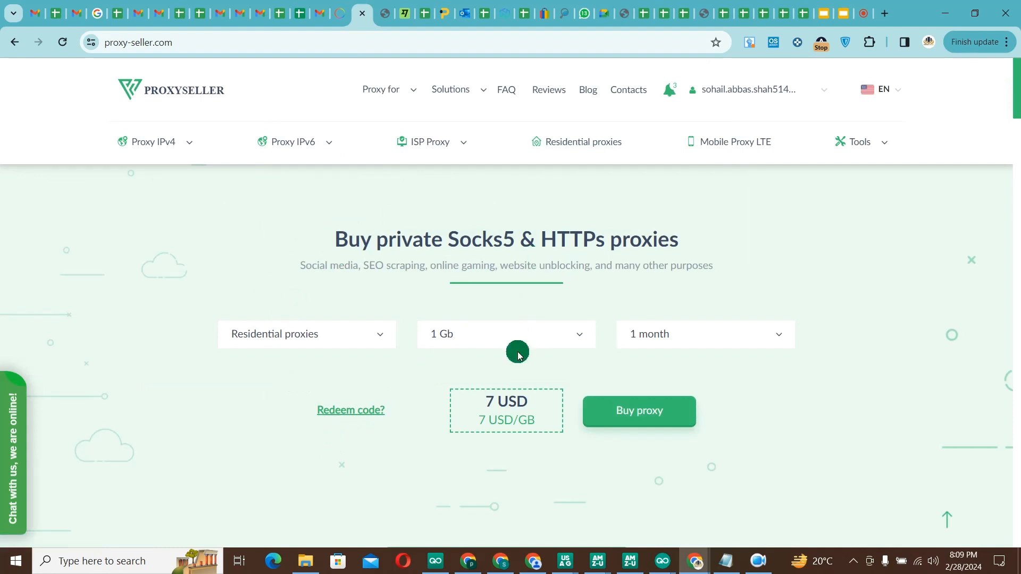
# Open the account's orders and show the Resident section with its bandwidth statistics and proxy list
pyautogui.click(706, 85)
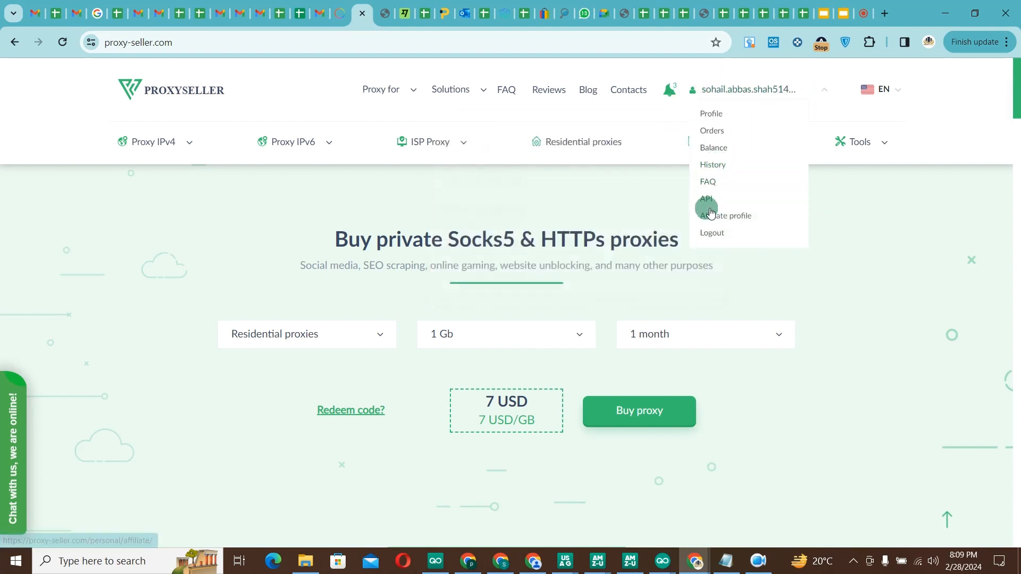
pyautogui.click(716, 133)
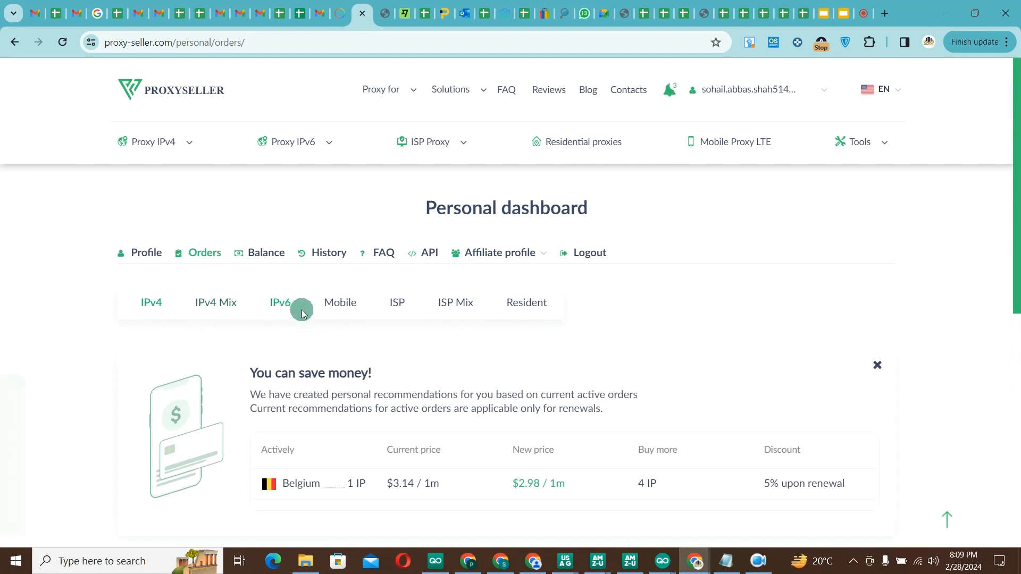
pyautogui.click(537, 307)
pyautogui.scroll(-5, 532, 304)
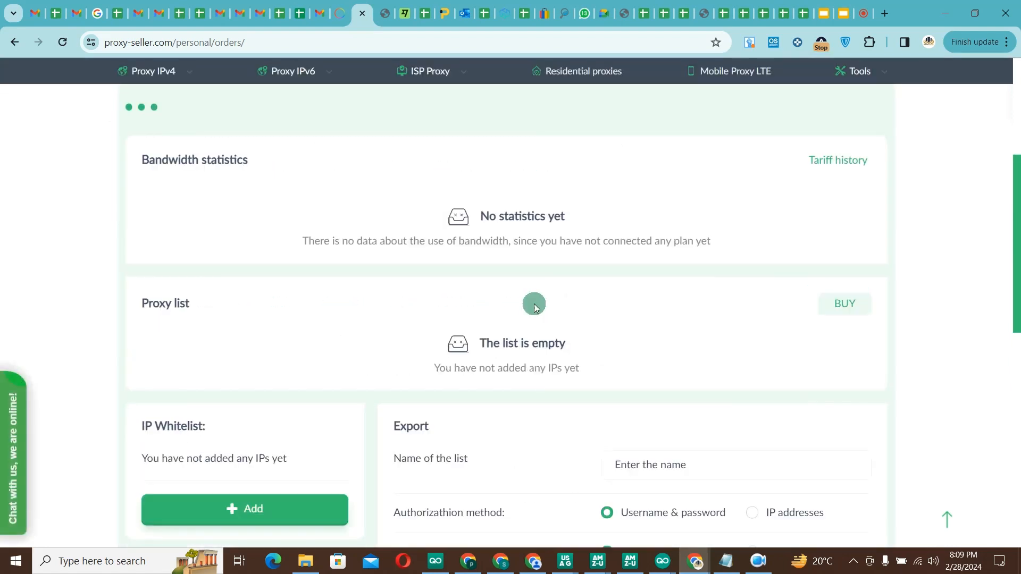
pyautogui.moveTo(176, 177); pyautogui.dragTo(438, 182)
pyautogui.click(438, 182)
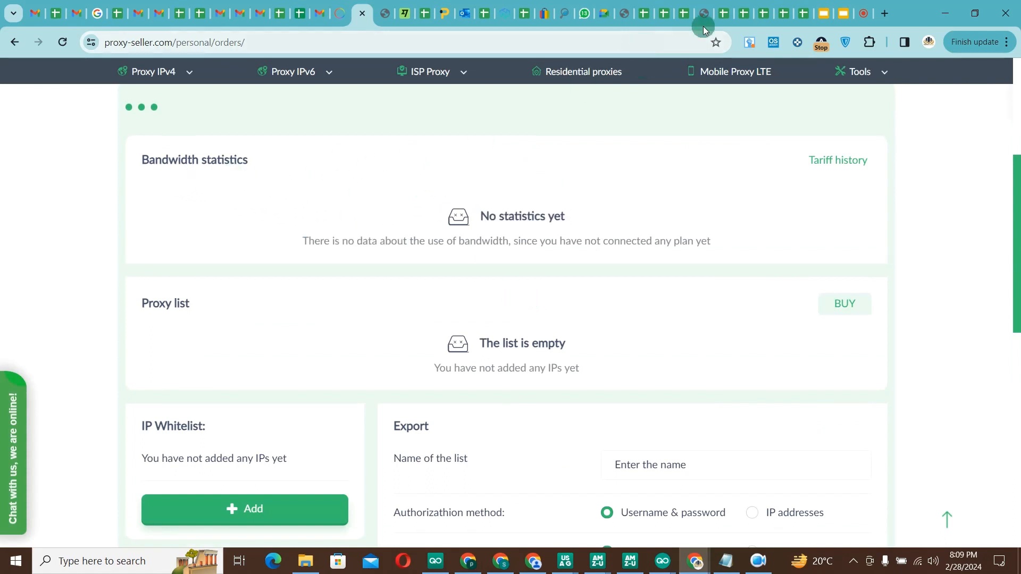
# Switch to the Google Meet call, admit the waiting participant and return to the Proxy-Seller orders page
pyautogui.click(863, 12)
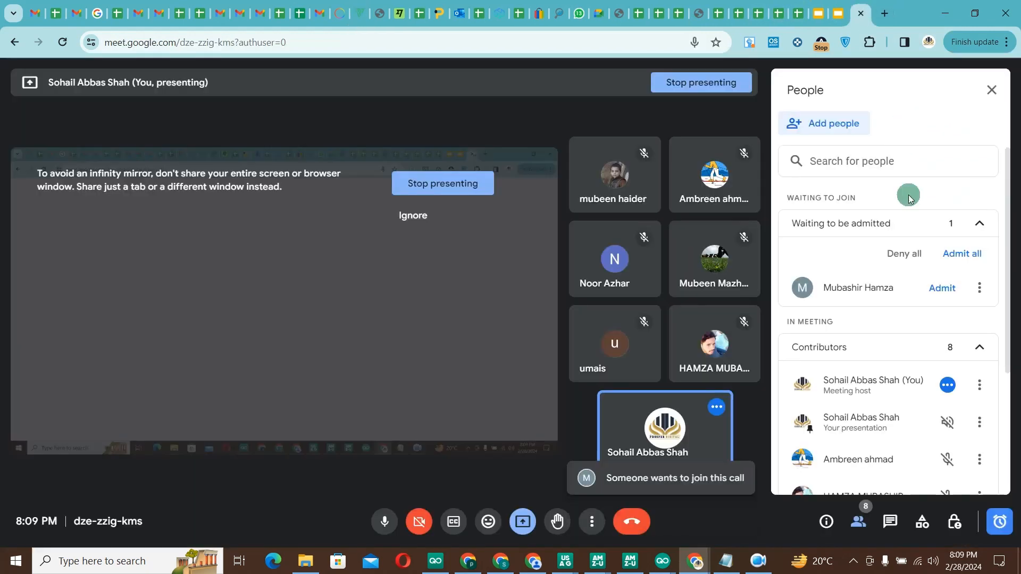
pyautogui.click(942, 288)
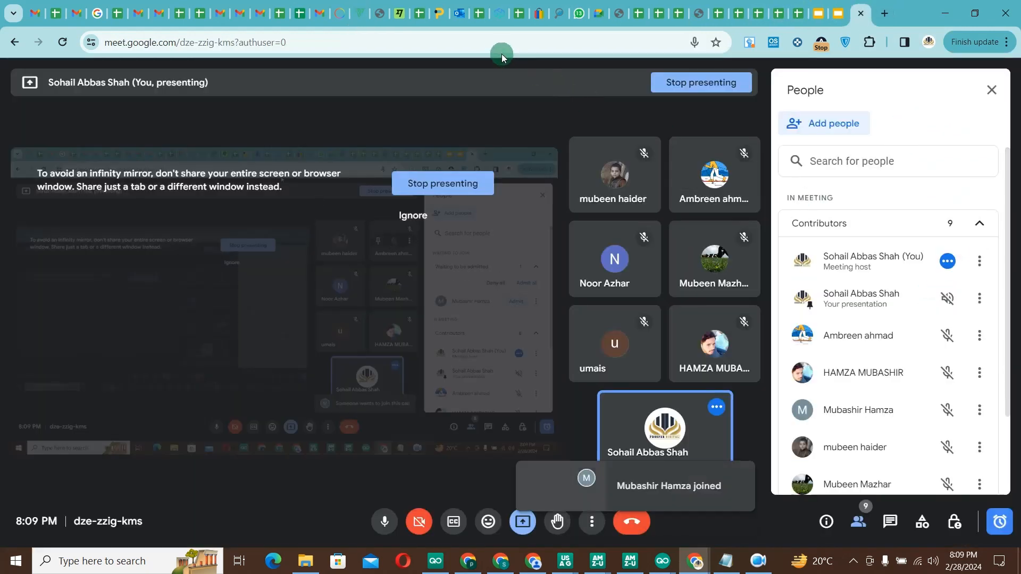
pyautogui.click(599, 24)
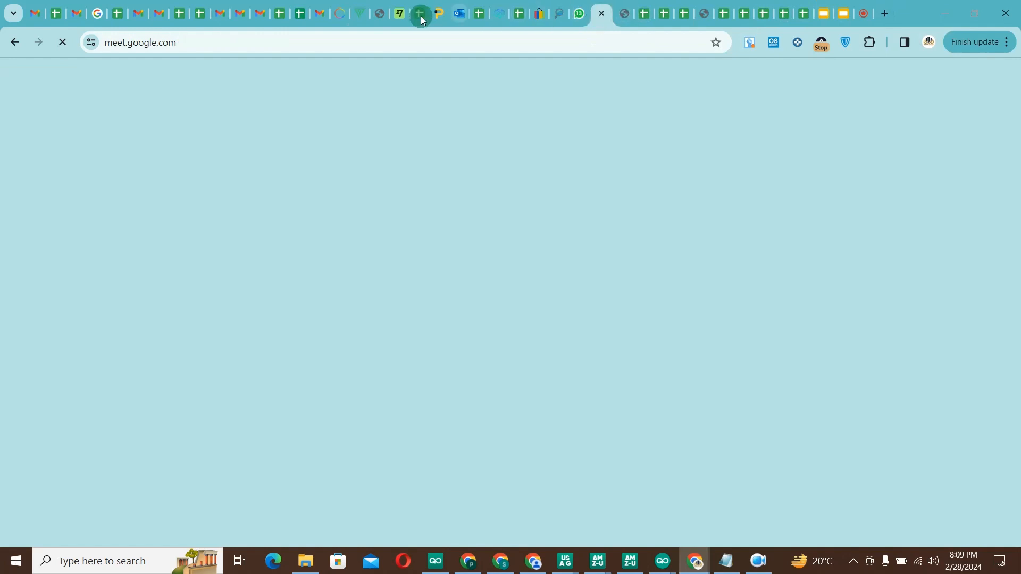
pyautogui.click(402, 18)
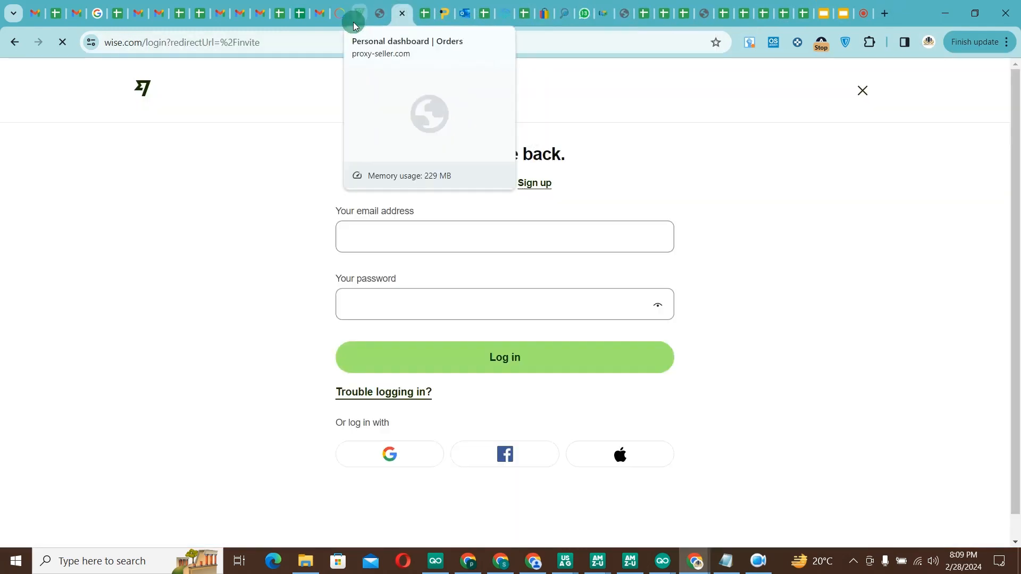
pyautogui.click(355, 22)
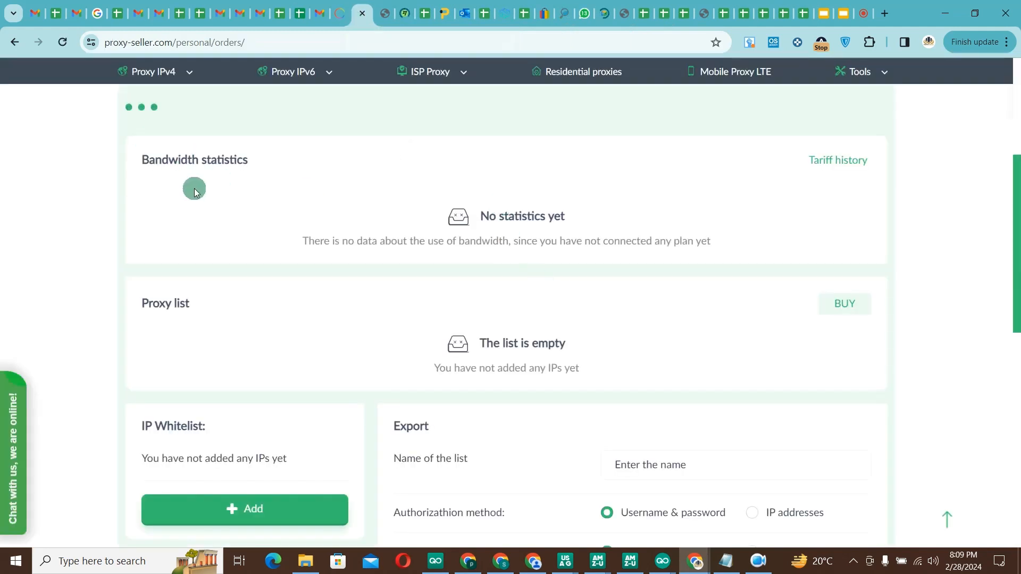
# Examine the Resident order page's bandwidth statistics, proxy list, IP whitelist and export settings
pyautogui.moveTo(142, 303); pyautogui.dragTo(524, 308)
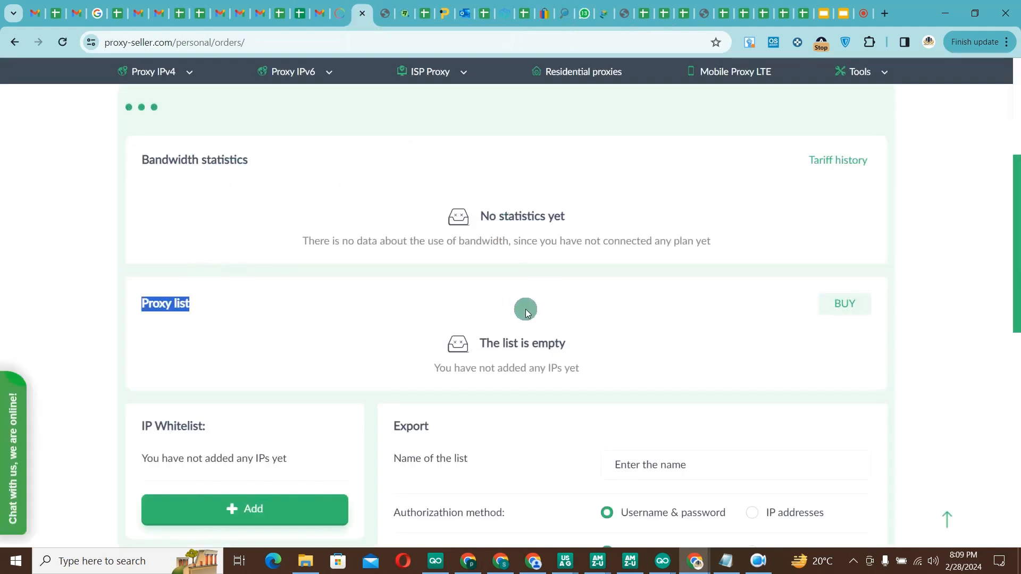
pyautogui.click(504, 320)
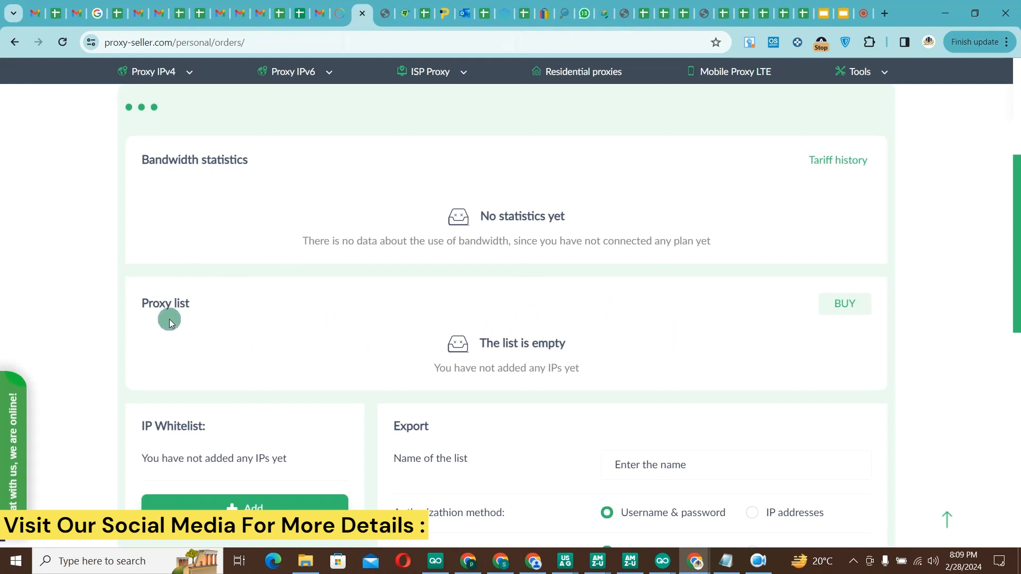
pyautogui.scroll(5, 186, 324)
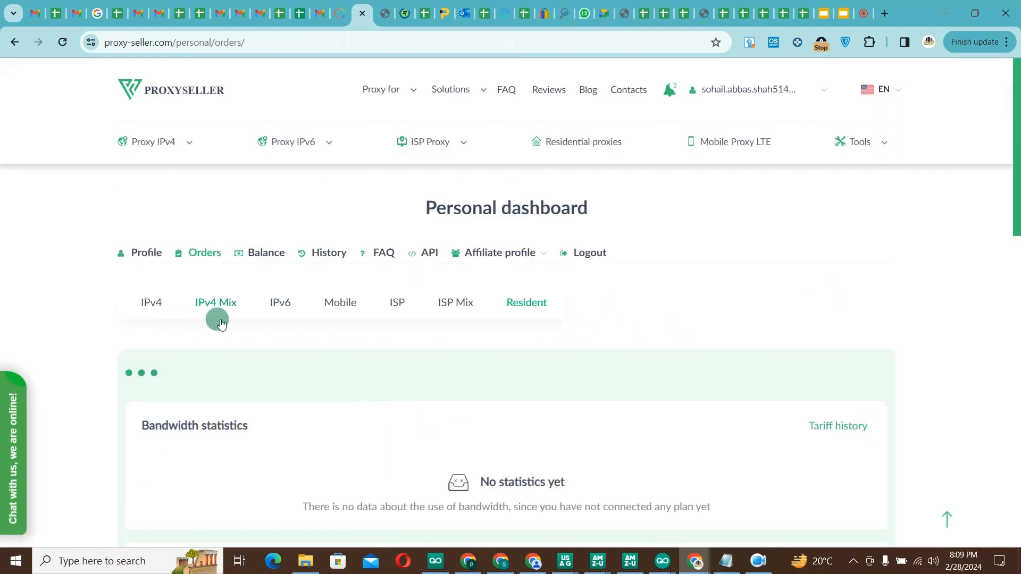
pyautogui.scroll(-5, 221, 324)
pyautogui.scroll(-5, 217, 323)
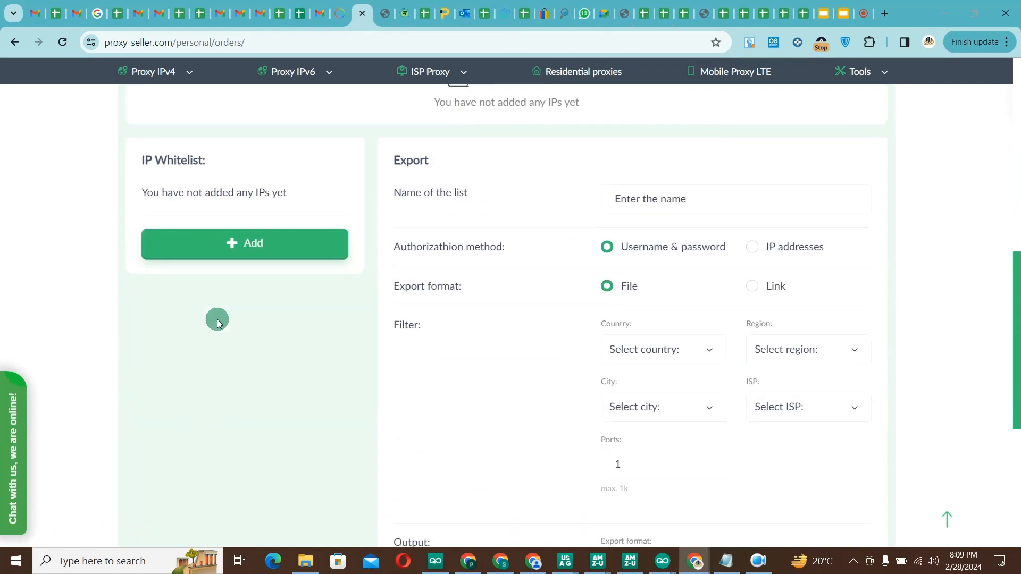
pyautogui.scroll(5, 217, 323)
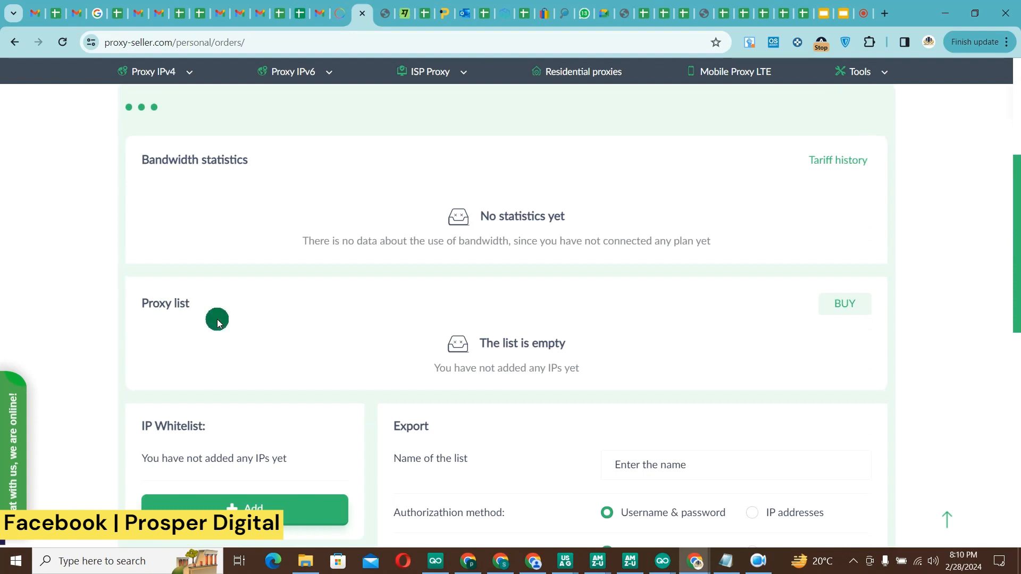
pyautogui.scroll(5, 218, 323)
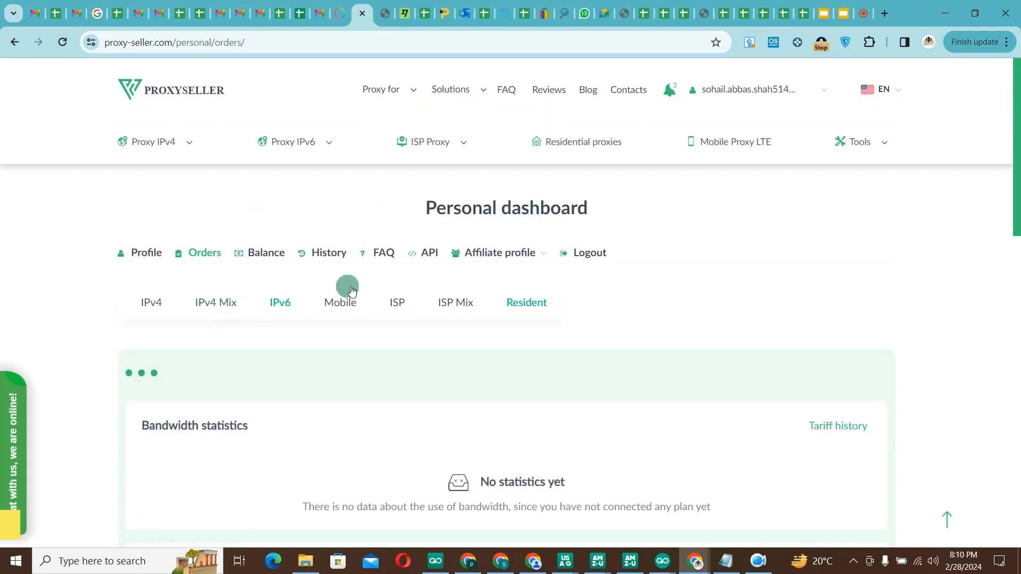
pyautogui.scroll(-5, 467, 391)
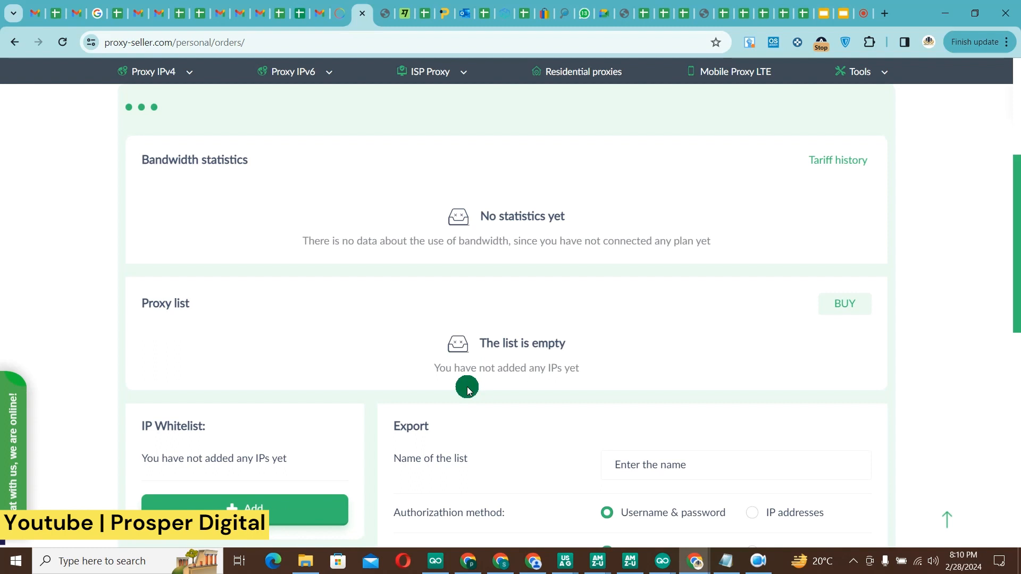
pyautogui.scroll(-5, 453, 350)
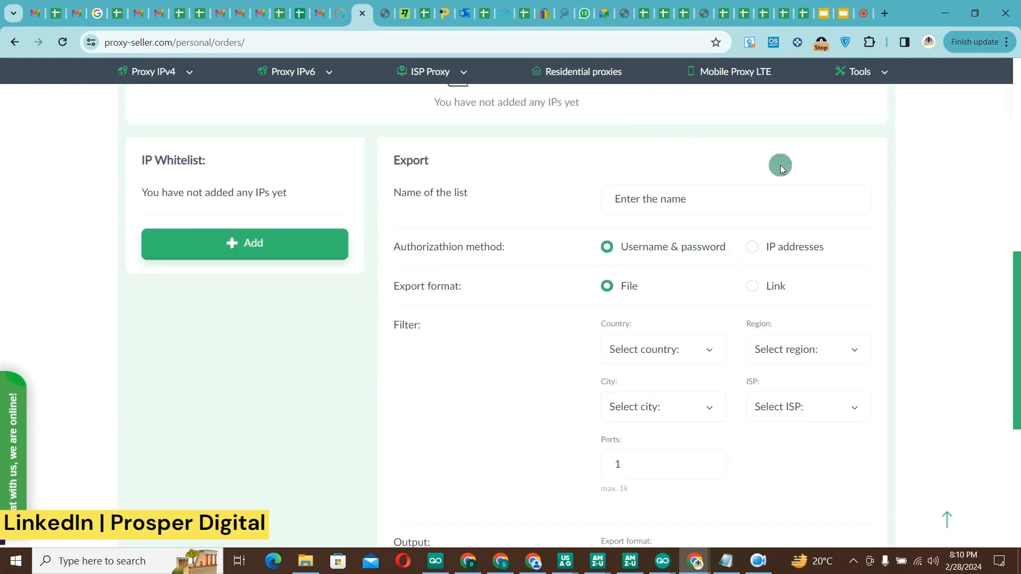
pyautogui.scroll(5, 570, 252)
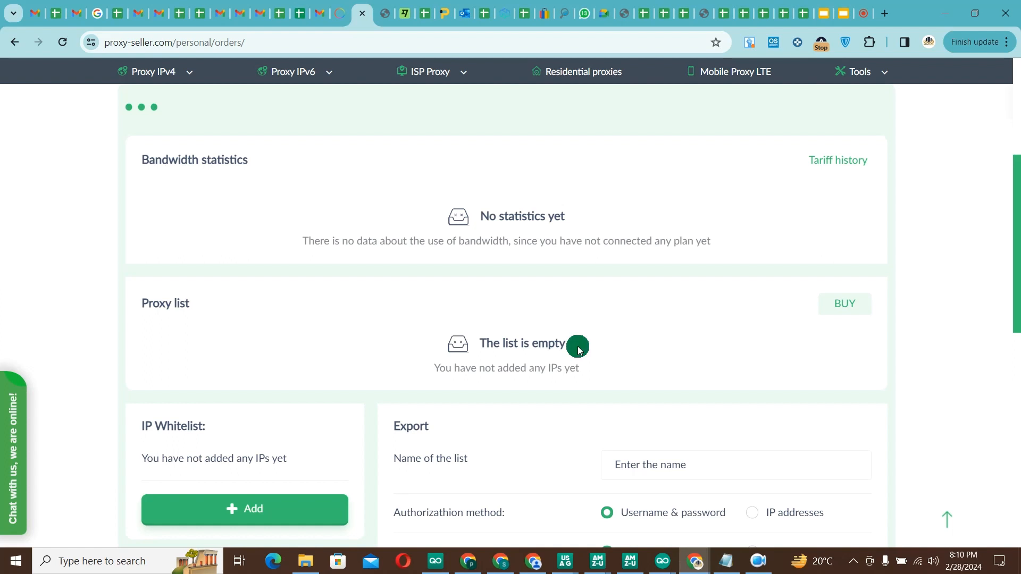
pyautogui.scroll(-5, 578, 348)
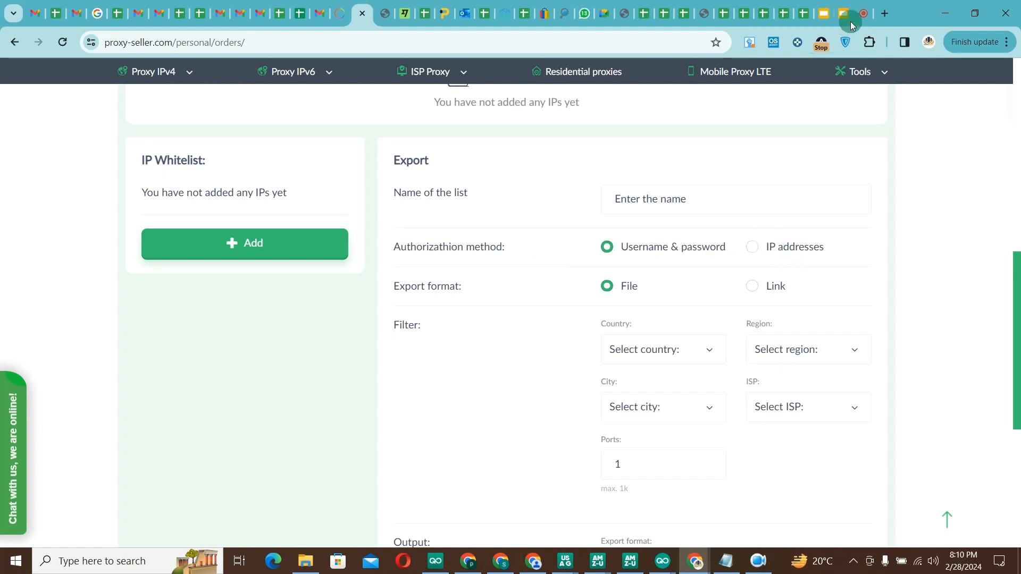
# Open whoer.net in a new browser tab and copy the public IP address it reports
pyautogui.click(890, 14)
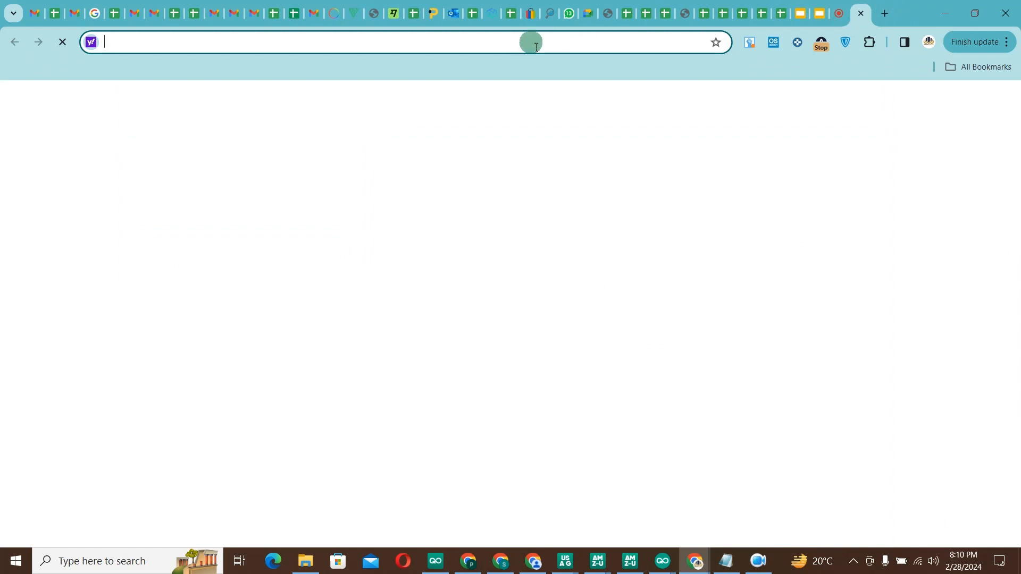
pyautogui.write('whoer.net')
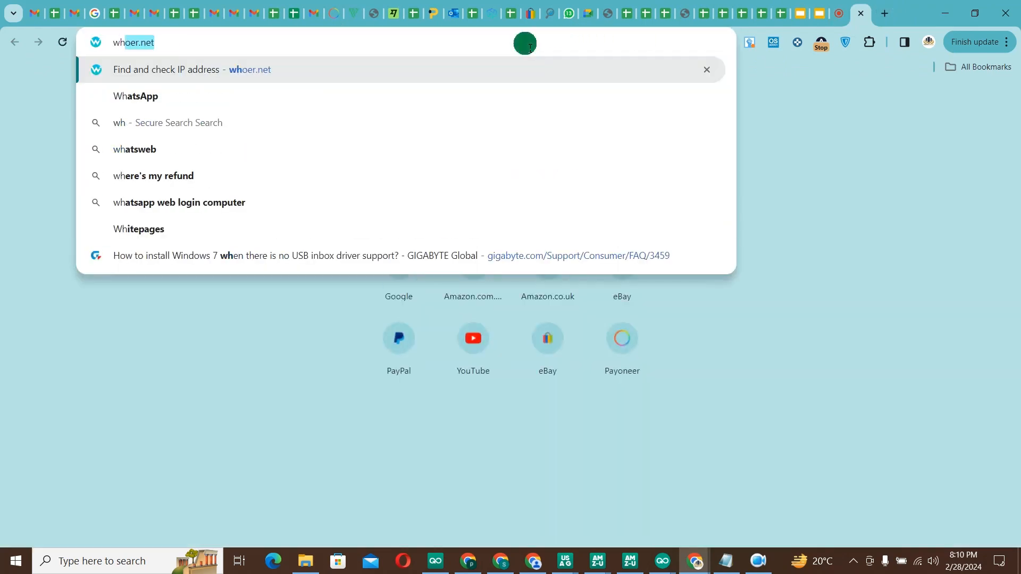
pyautogui.press('Return')
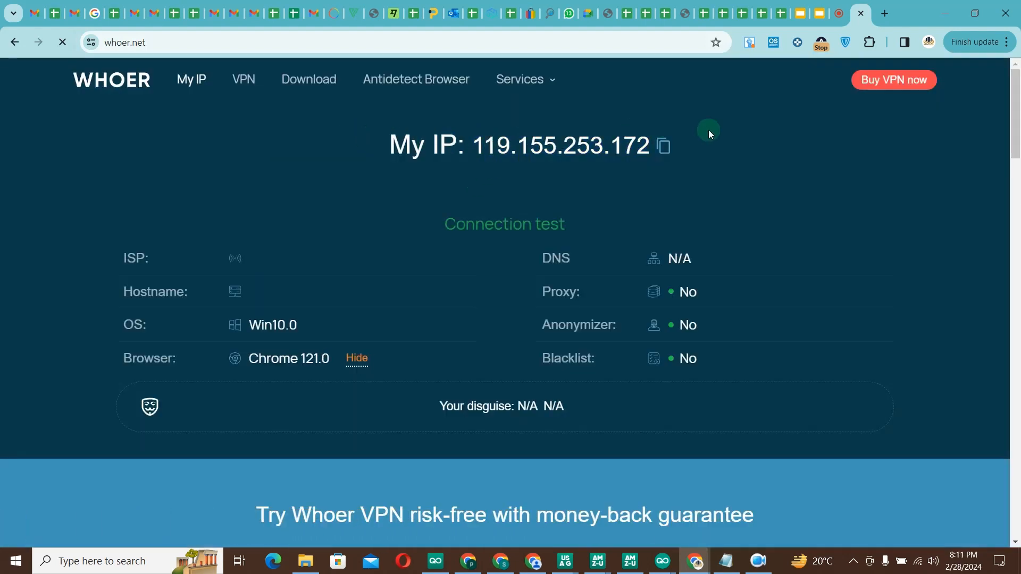
pyautogui.moveTo(707, 132); pyautogui.dragTo(422, 132)
pyautogui.click(783, 145)
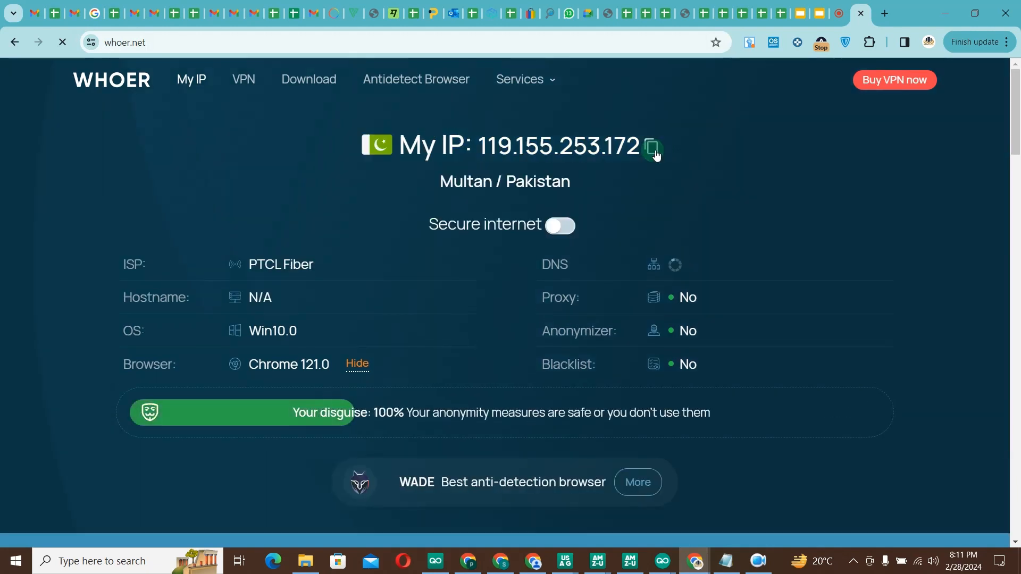
pyautogui.click(656, 154)
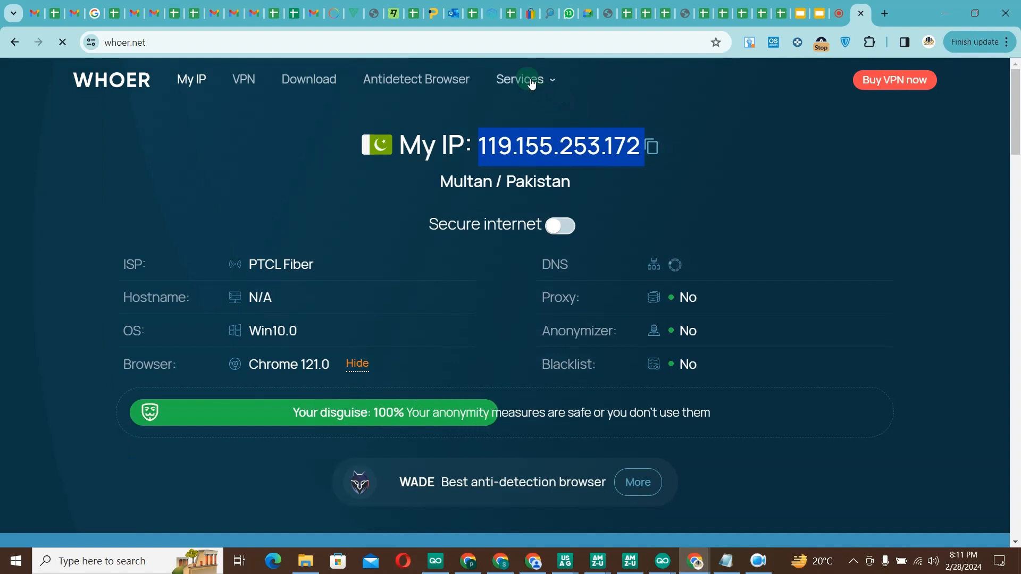
# Return to the Proxy-Seller orders page, try to add the copied public IP address to the IP whitelist, and close the dialog
pyautogui.click(350, 14)
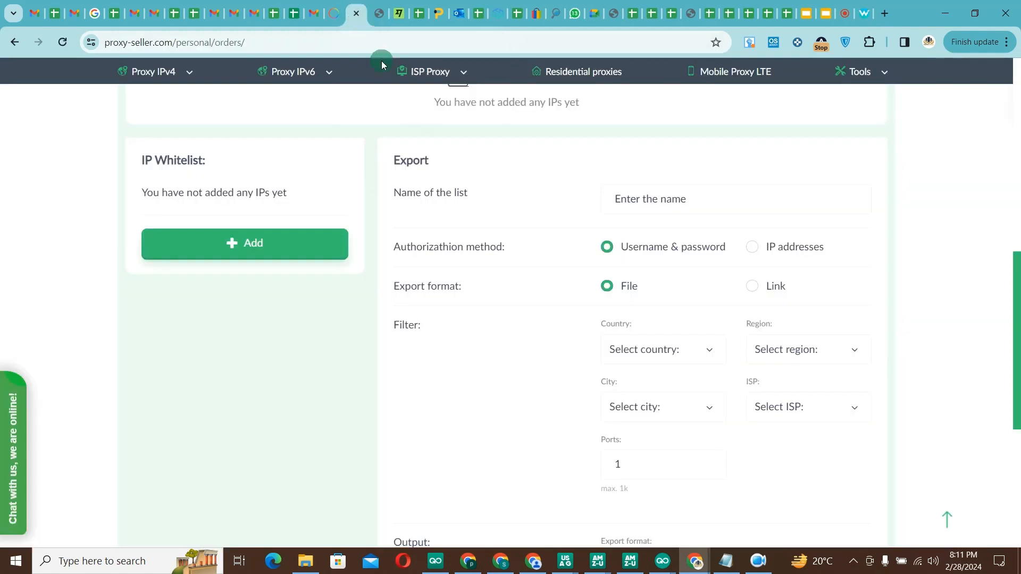
pyautogui.click(240, 234)
pyautogui.click(418, 300)
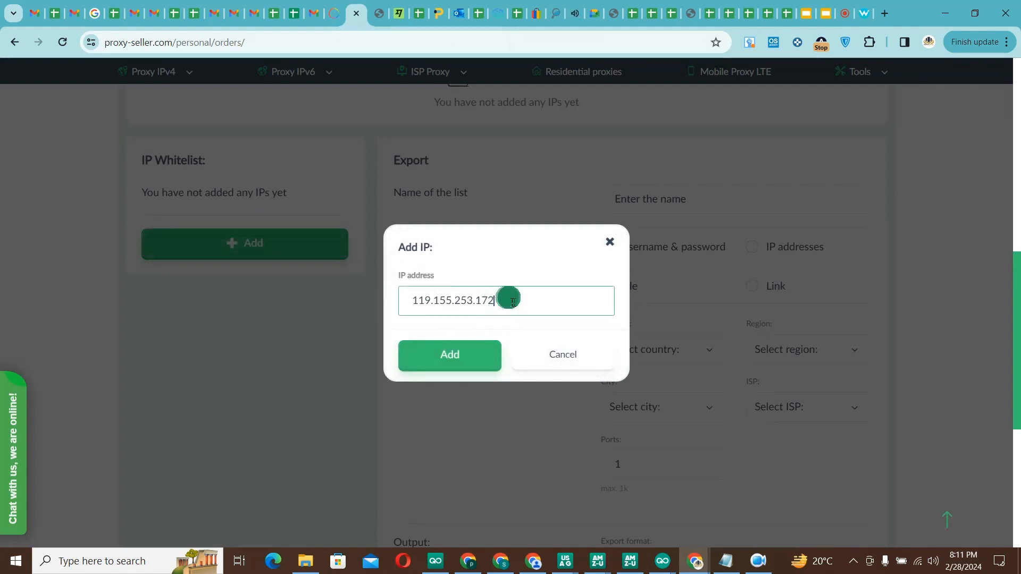
pyautogui.click(447, 357)
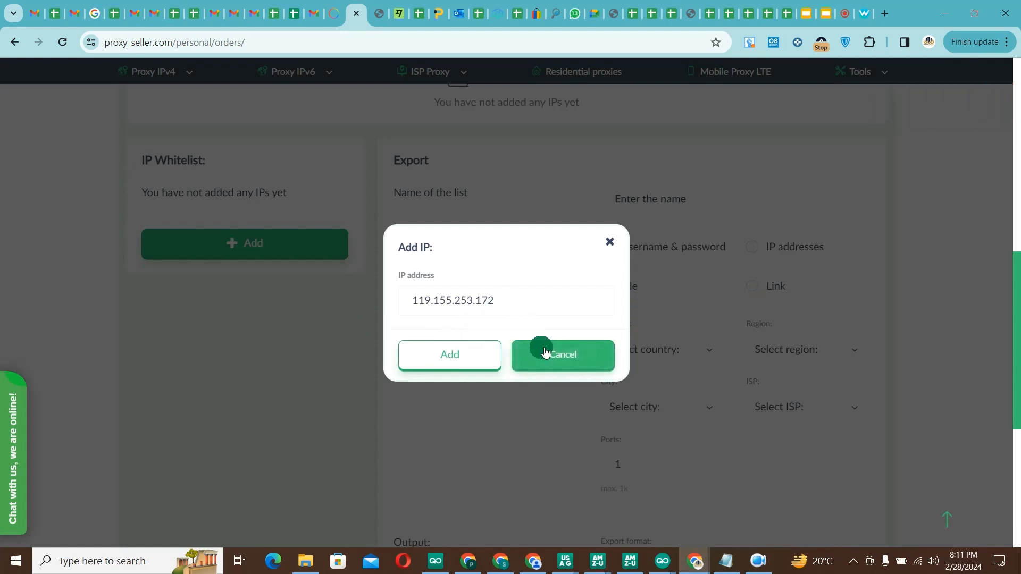
pyautogui.moveTo(494, 301); pyautogui.dragTo(243, 176)
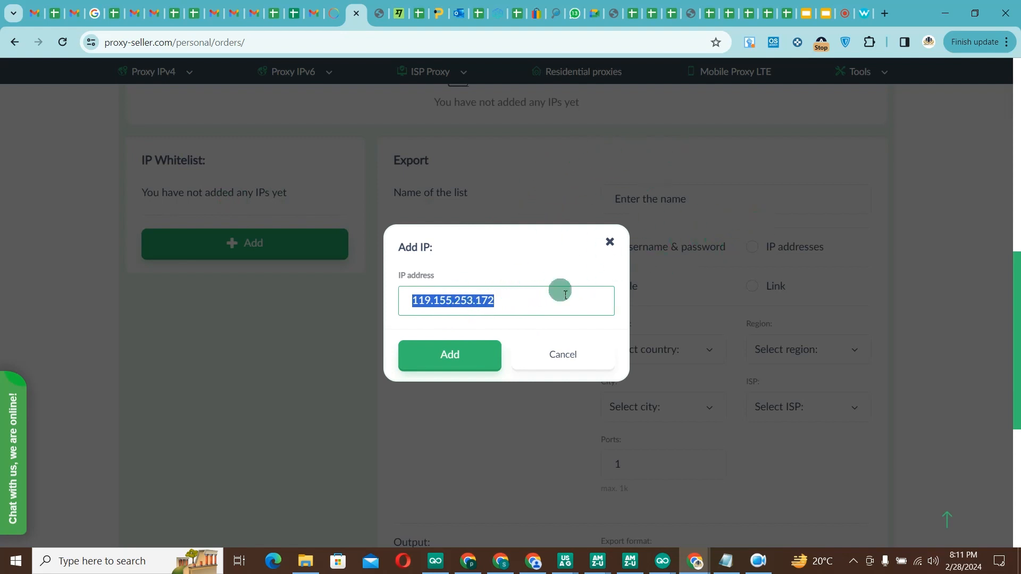
pyautogui.moveTo(436, 314); pyautogui.dragTo(409, 307)
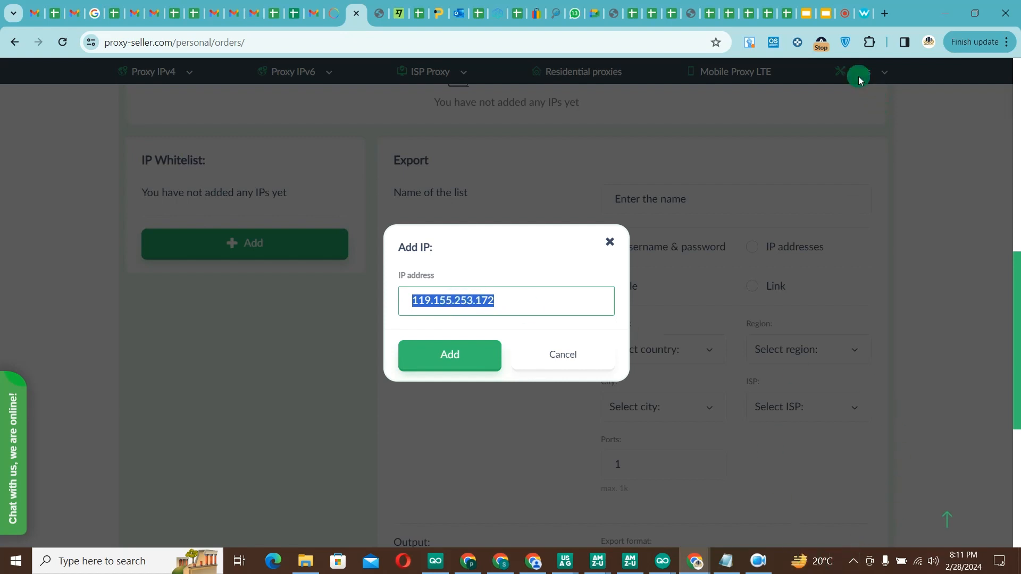
pyautogui.click(616, 250)
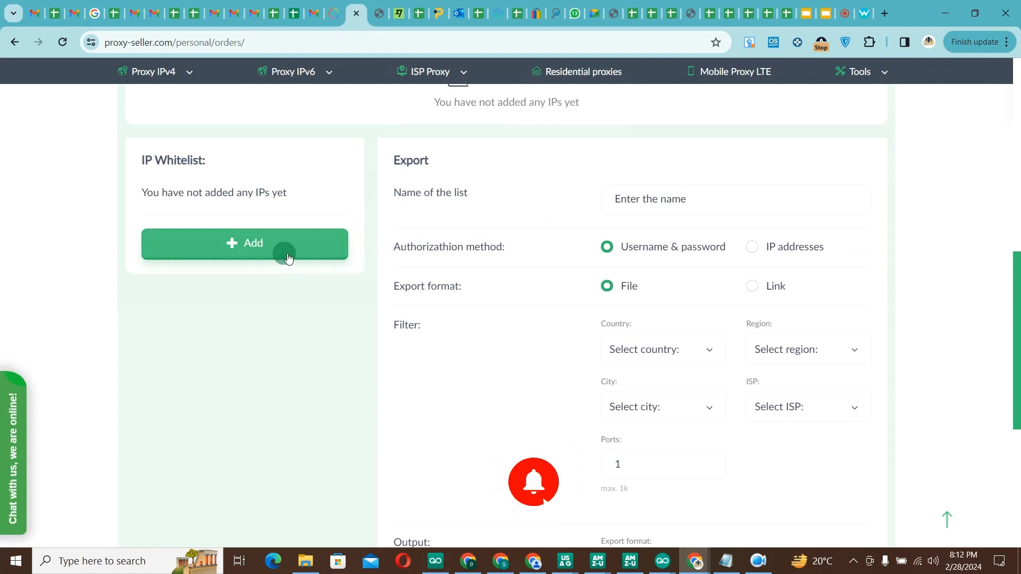
# Recheck the Resident order's IP whitelist, its Add IP dialog, and the bandwidth statistics and proxy list above it
pyautogui.click(353, 226)
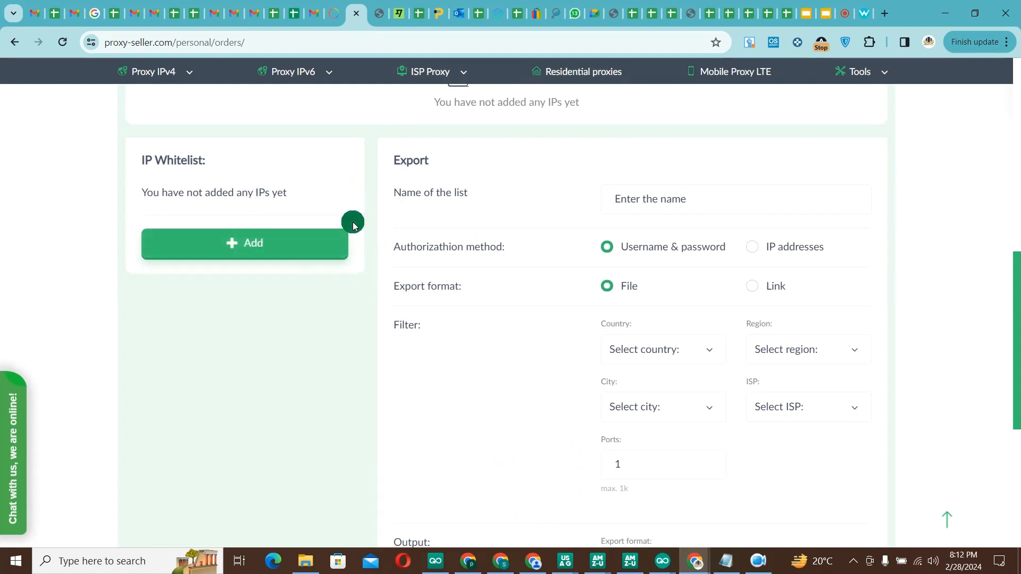
pyautogui.click(612, 234)
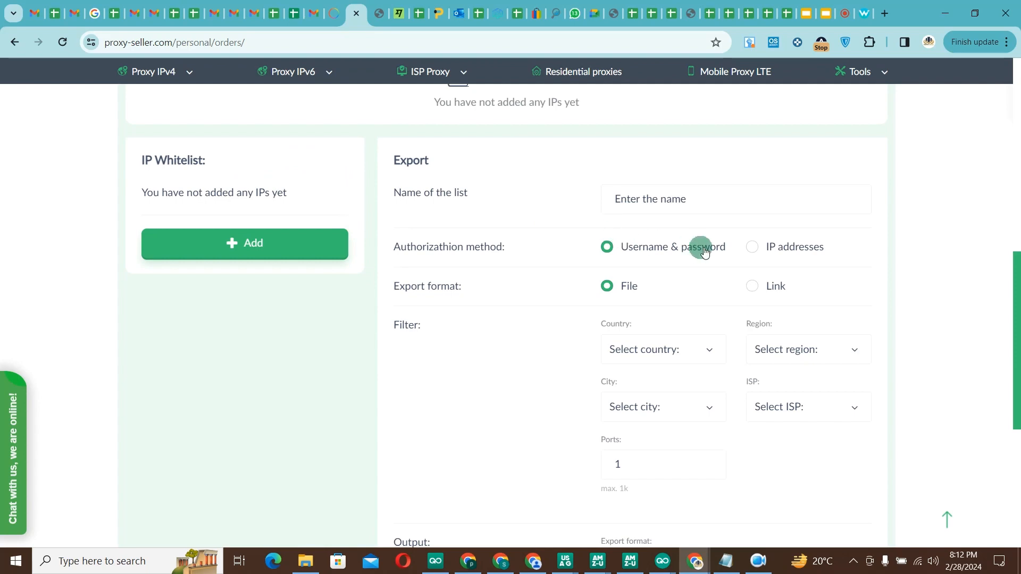
pyautogui.scroll(5, 702, 247)
pyautogui.scroll(-4, 702, 249)
pyautogui.scroll(-1, 702, 249)
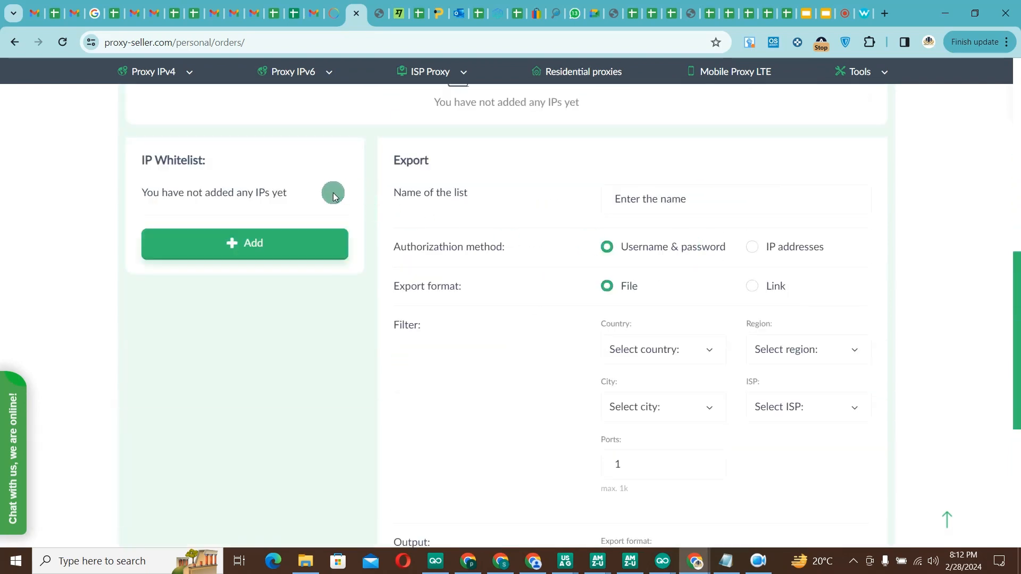
pyautogui.click(285, 244)
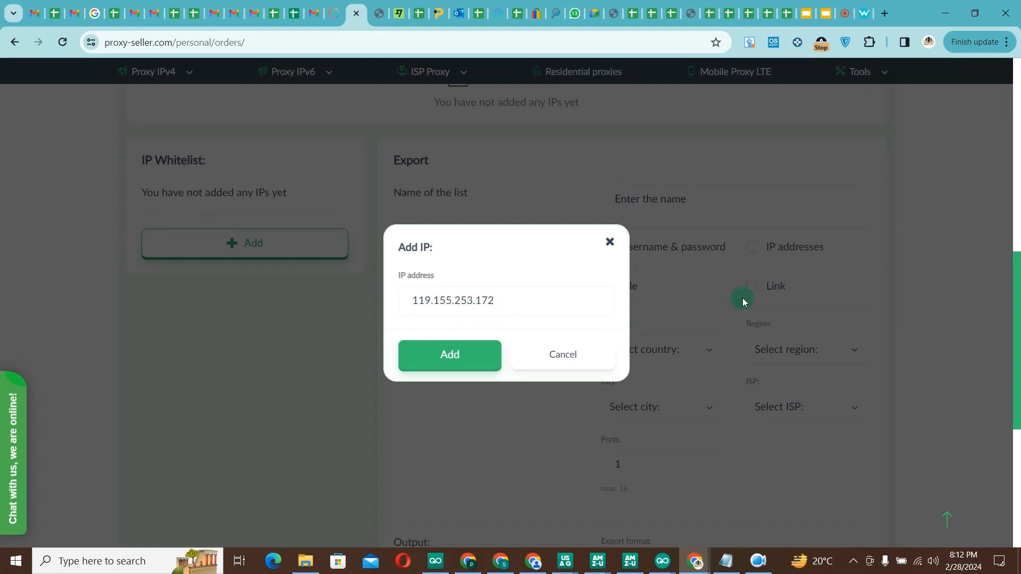
pyautogui.click(610, 242)
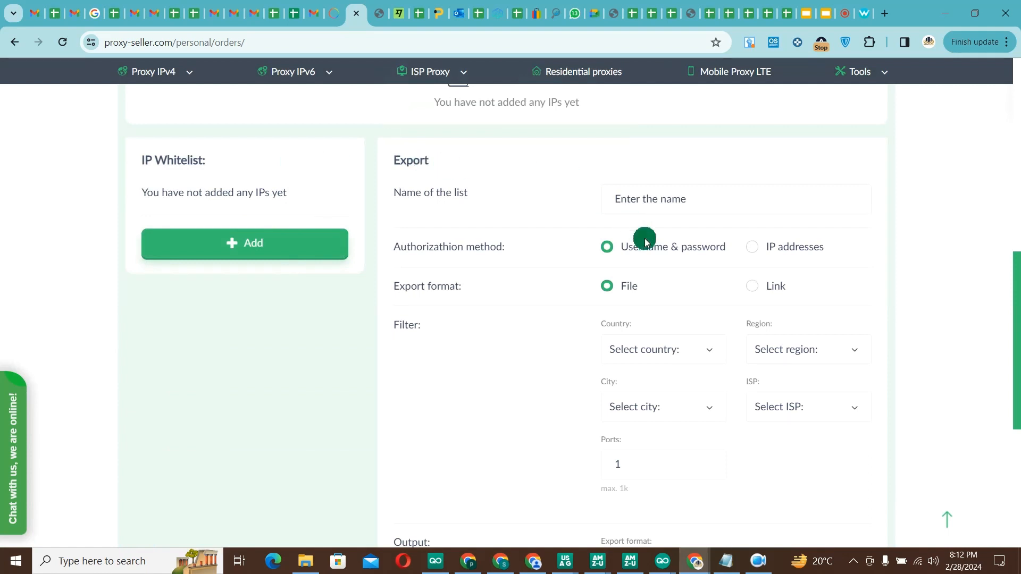
pyautogui.scroll(5, 645, 242)
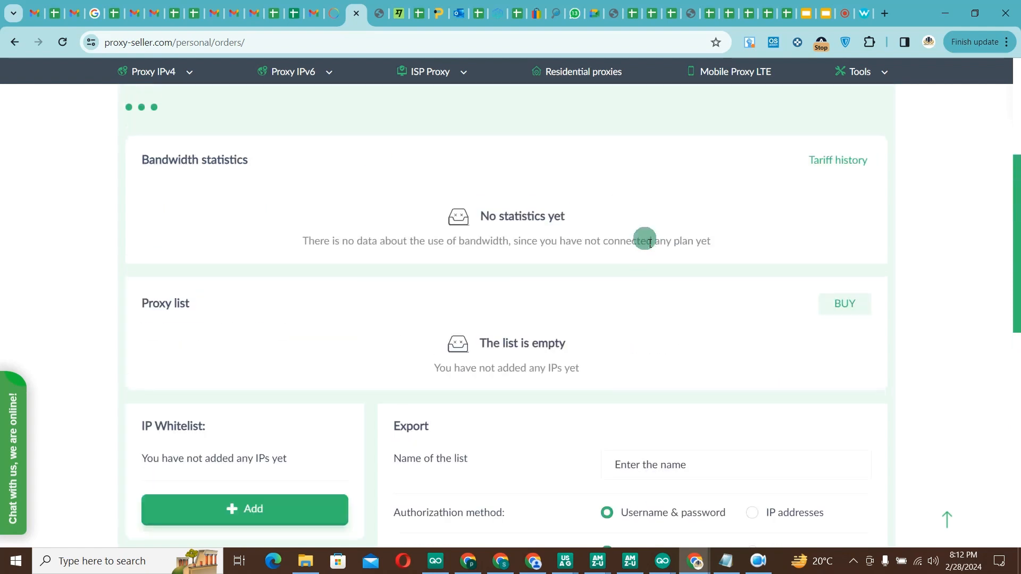
pyautogui.scroll(-5, 580, 226)
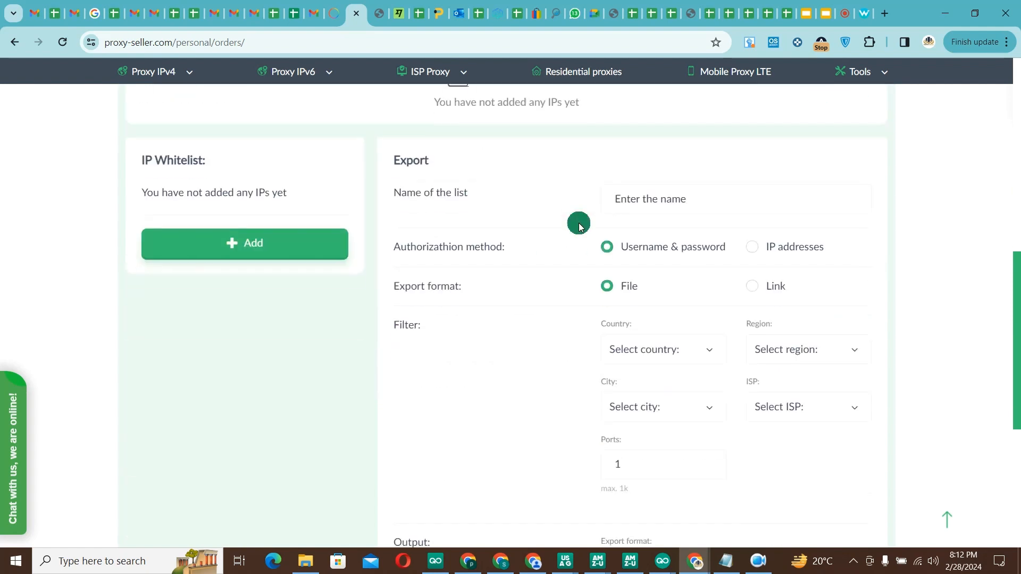
# Name the export list "PAKISTAN EBAY1"
pyautogui.click(680, 200)
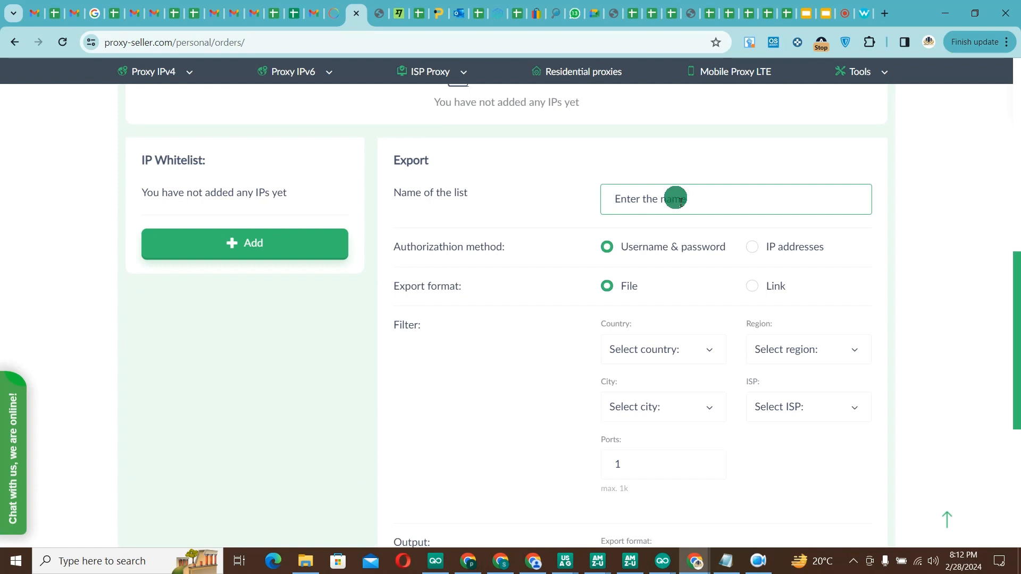
pyautogui.write('UK E')
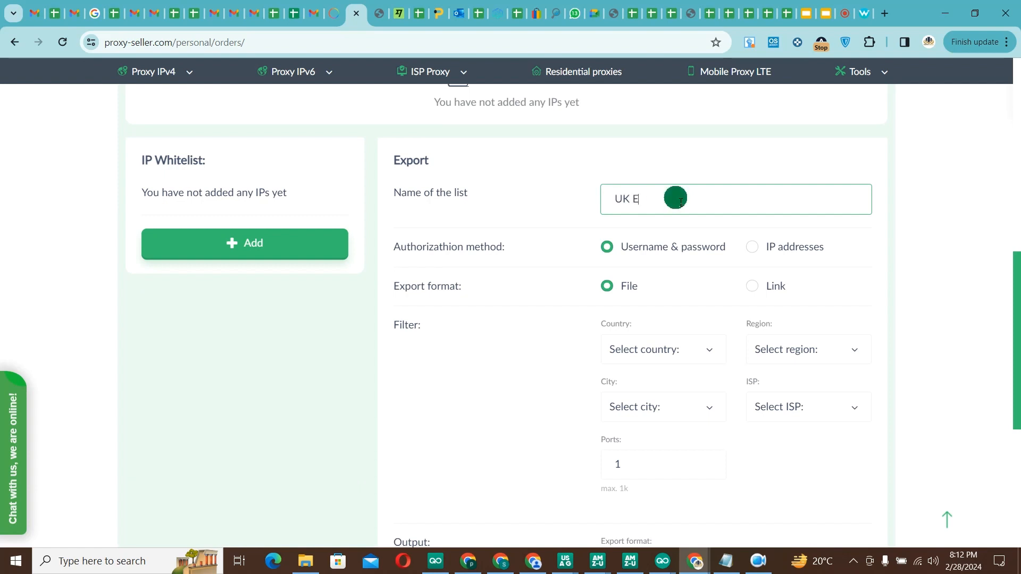
pyautogui.write('B')
pyautogui.press('BackSpace')
pyautogui.press('BackSpace')
pyautogui.press('BackSpace')
pyautogui.press('BackSpace')
pyautogui.press('BackSpace')
pyautogui.press('BackSpace')
pyautogui.write('PAKISTAN EBAY1')
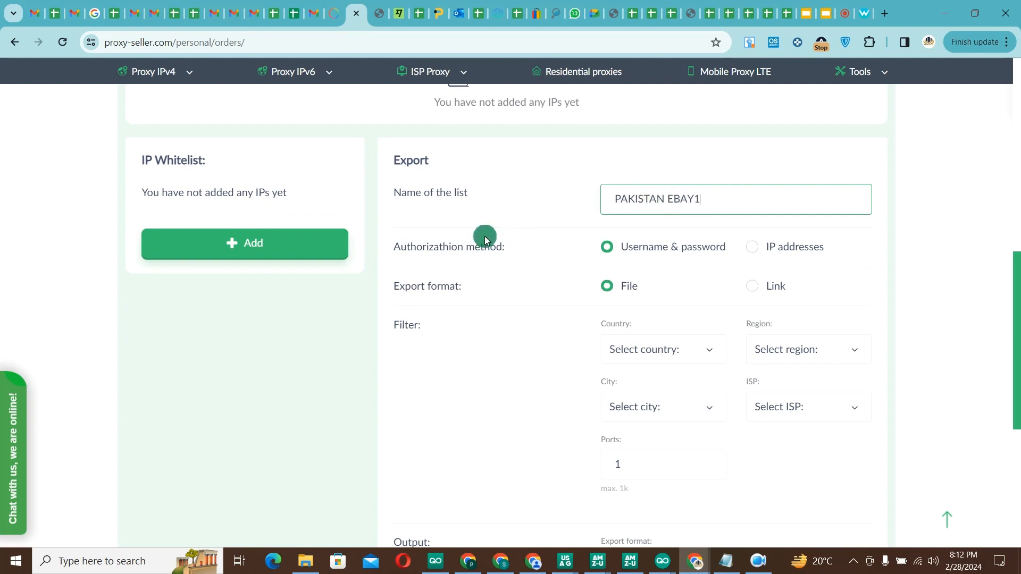
pyautogui.click(469, 248)
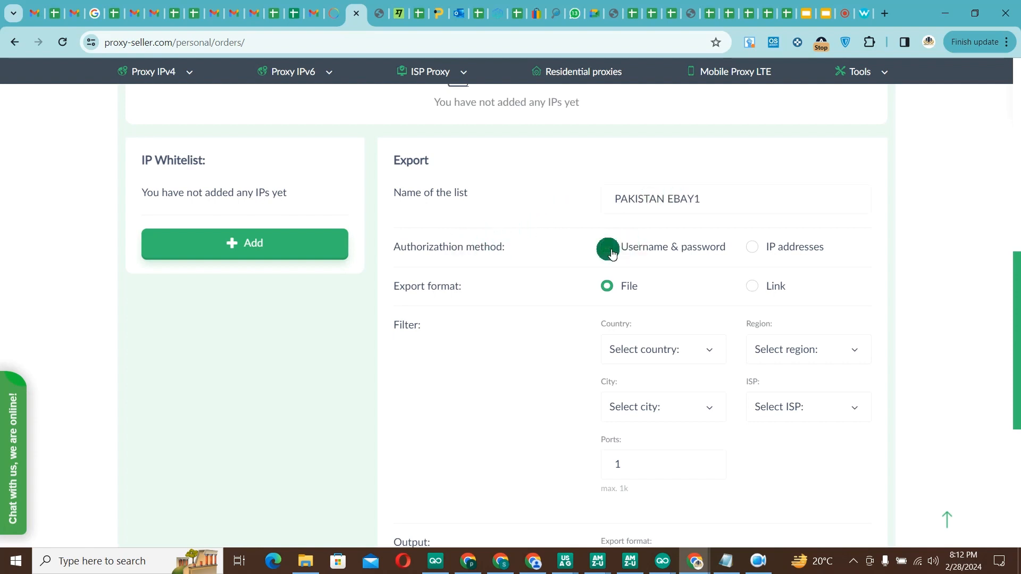
# Choose Username & password as the export's authorization method and File as its export format
pyautogui.click(712, 249)
pyautogui.click(607, 287)
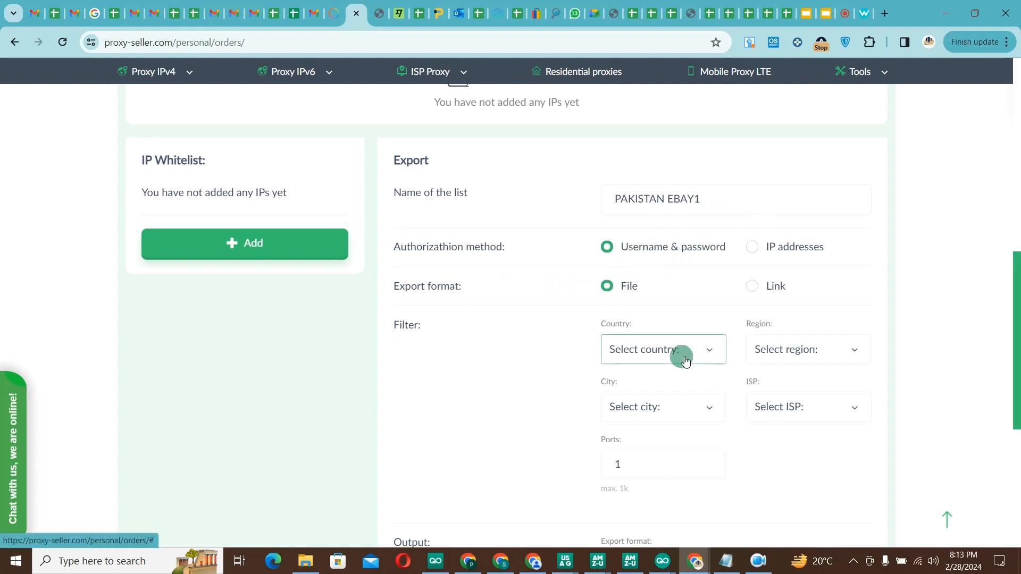
pyautogui.click(499, 294)
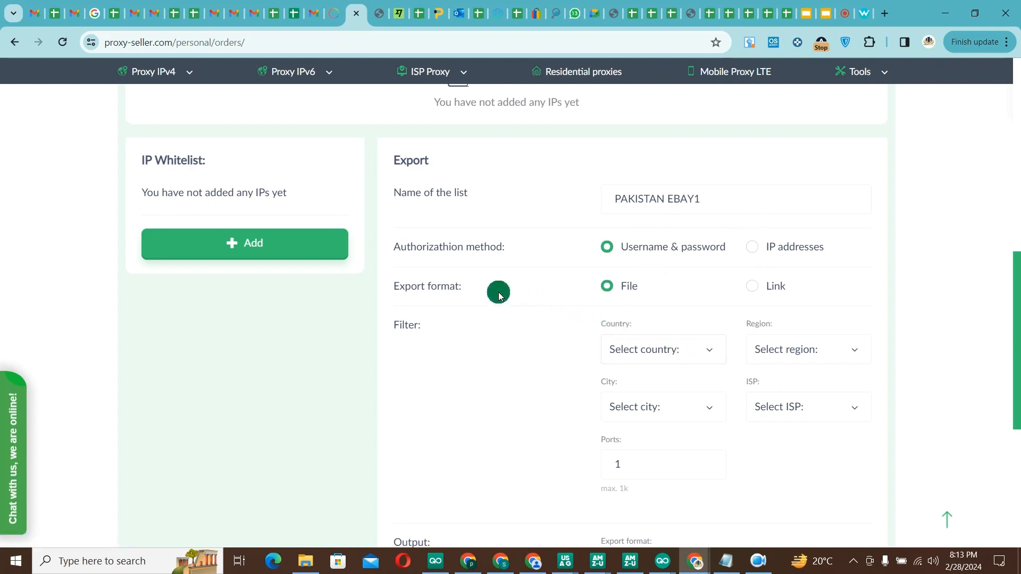
pyautogui.click(597, 286)
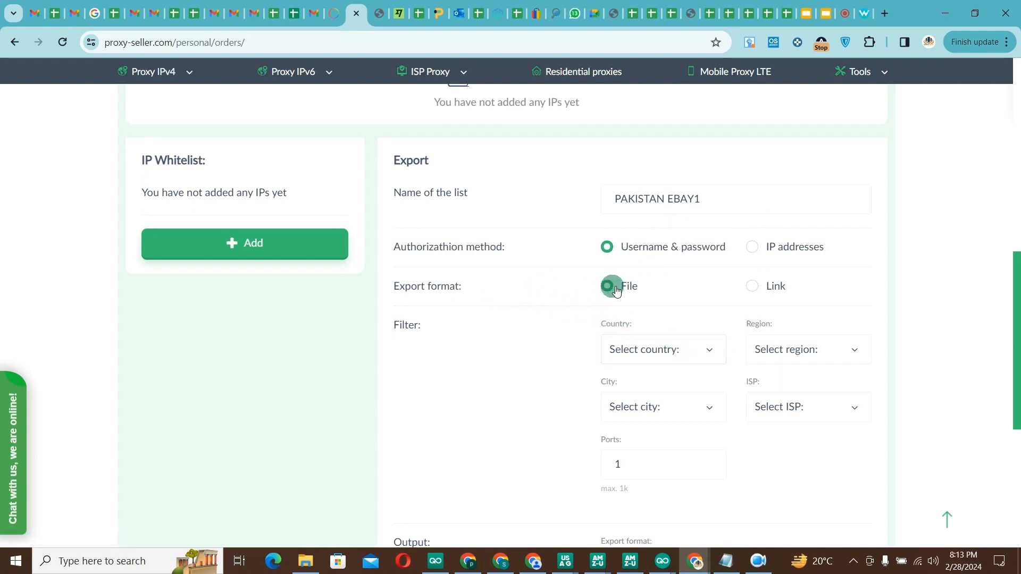
pyautogui.click(609, 287)
pyautogui.click(609, 288)
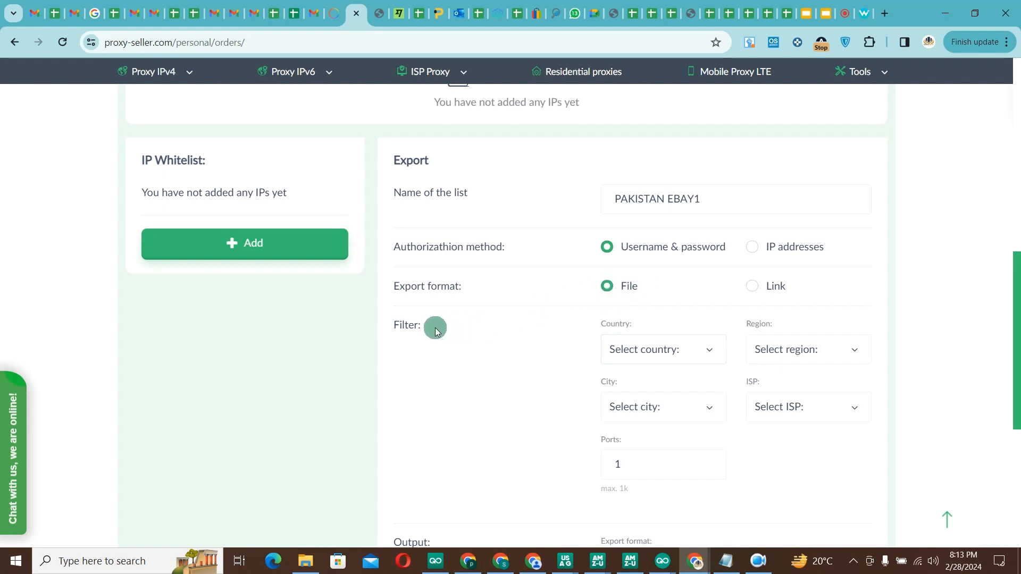
# Set the export filter's country to Pakistan
pyautogui.click(419, 329)
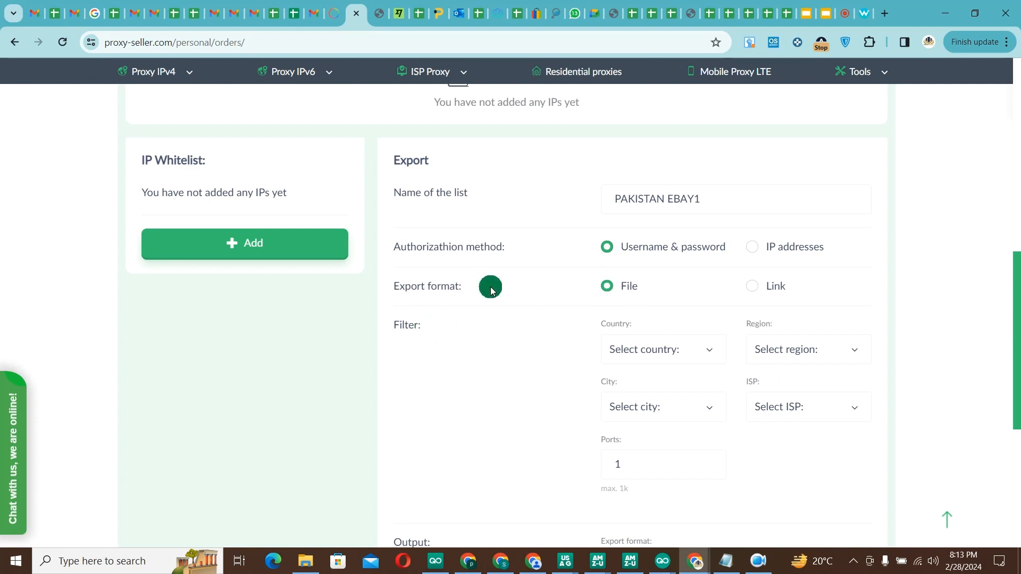
pyautogui.scroll(-5, 490, 287)
pyautogui.scroll(5, 490, 288)
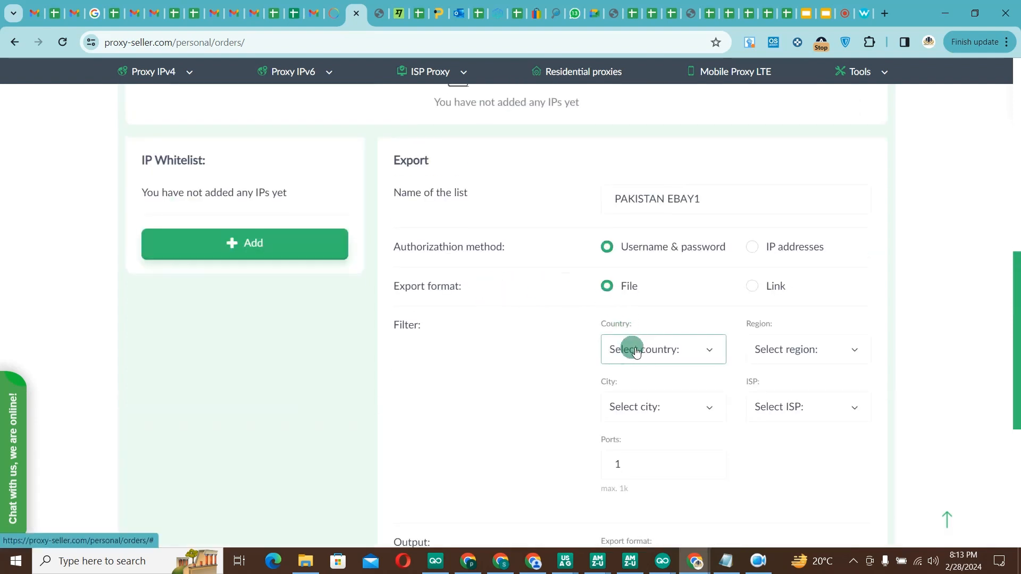
pyautogui.click(706, 349)
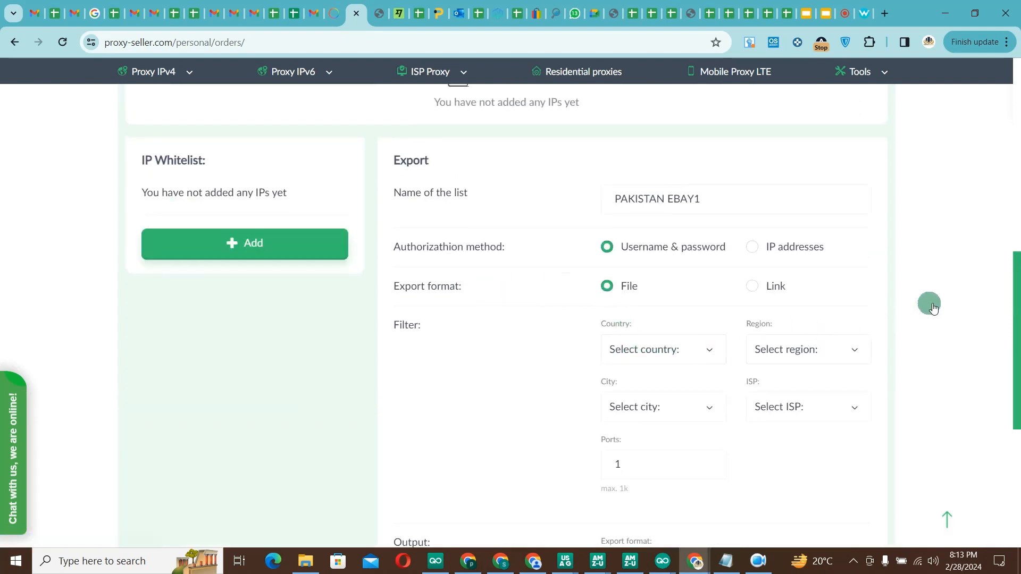
pyautogui.scroll(-5, 930, 306)
pyautogui.scroll(-9, 665, 251)
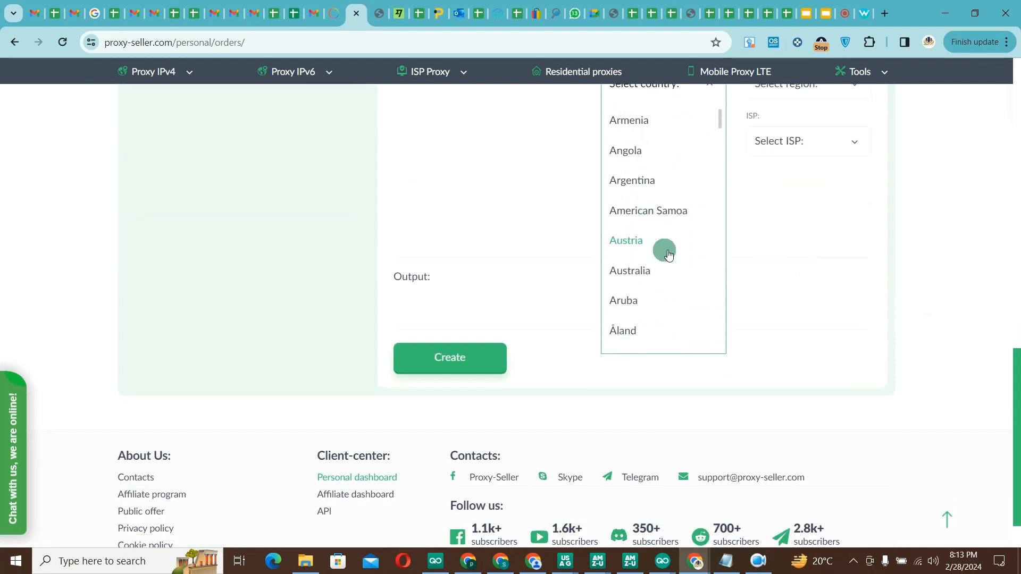
pyautogui.scroll(-6, 669, 254)
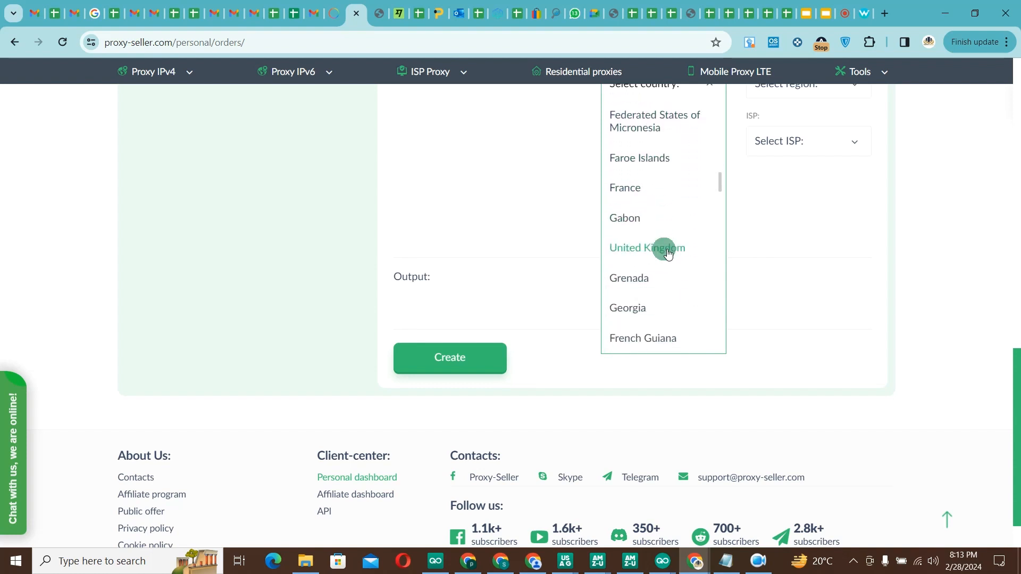
pyautogui.scroll(-4, 669, 253)
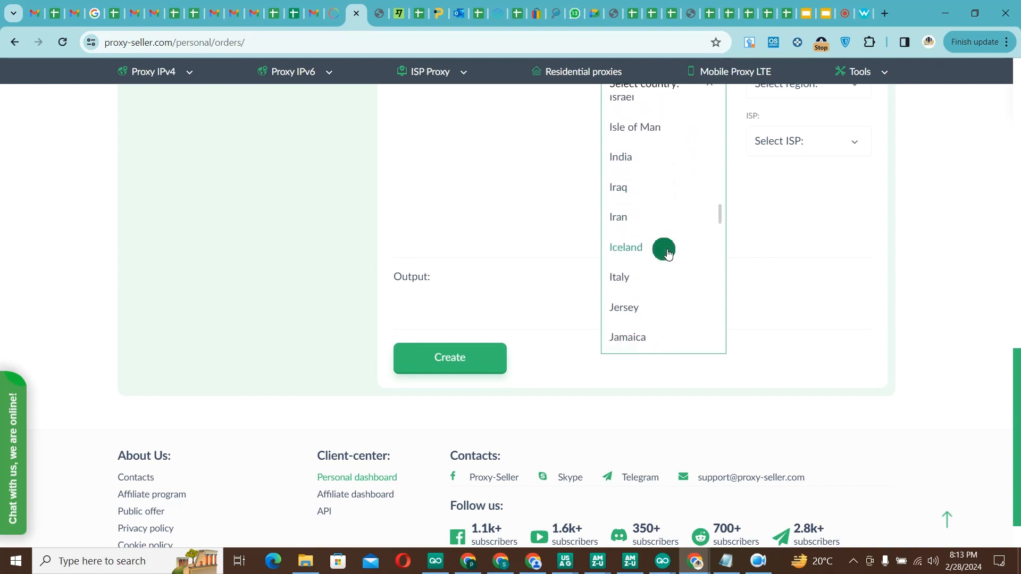
pyautogui.scroll(-6, 668, 254)
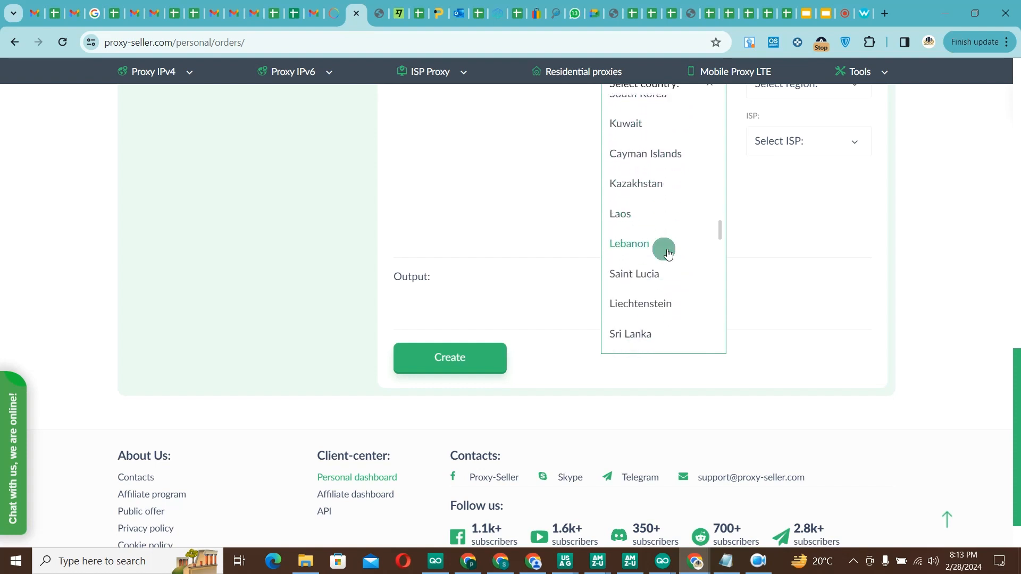
pyautogui.scroll(-8, 668, 254)
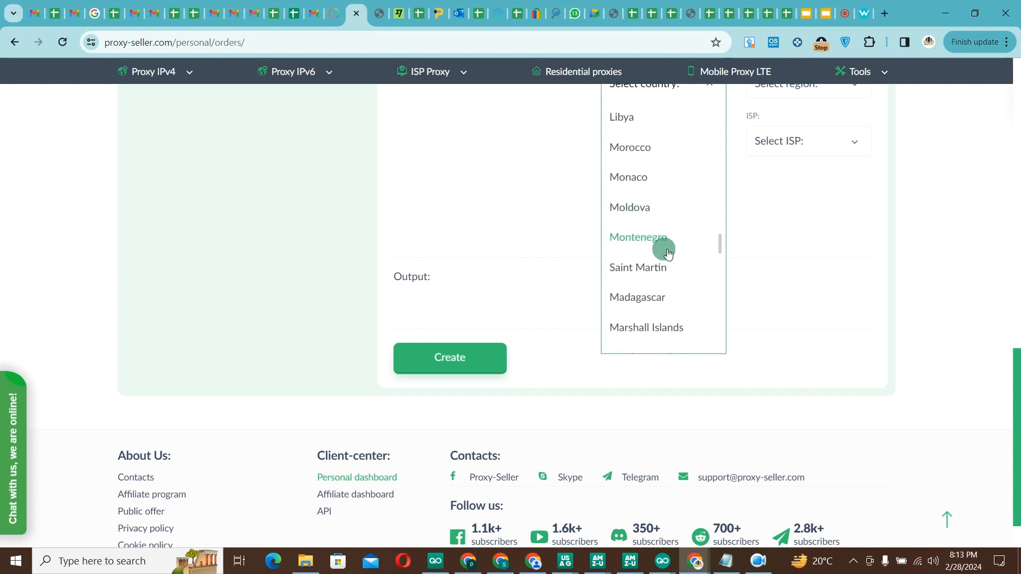
pyautogui.scroll(-4, 669, 254)
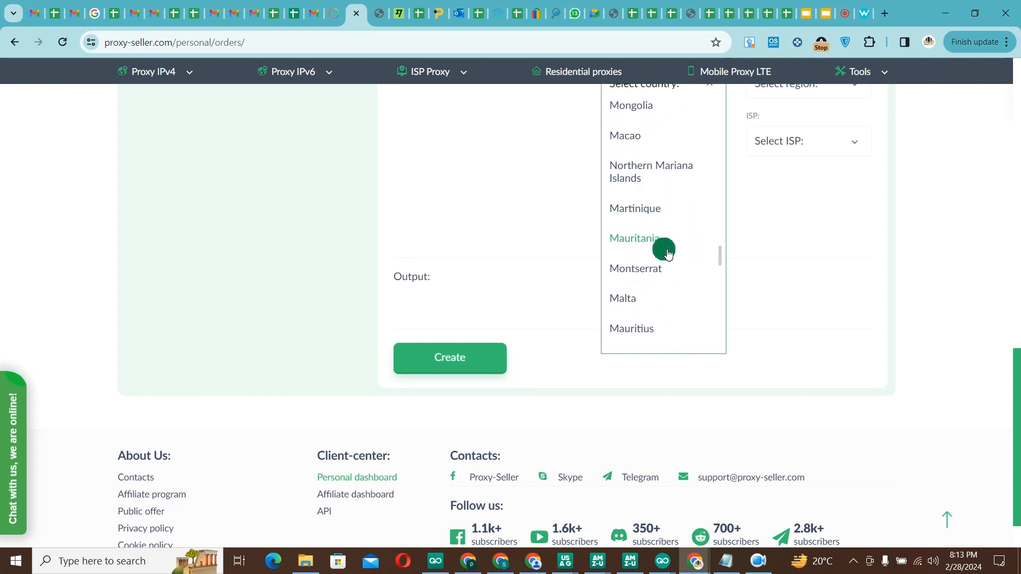
pyautogui.scroll(-6, 668, 253)
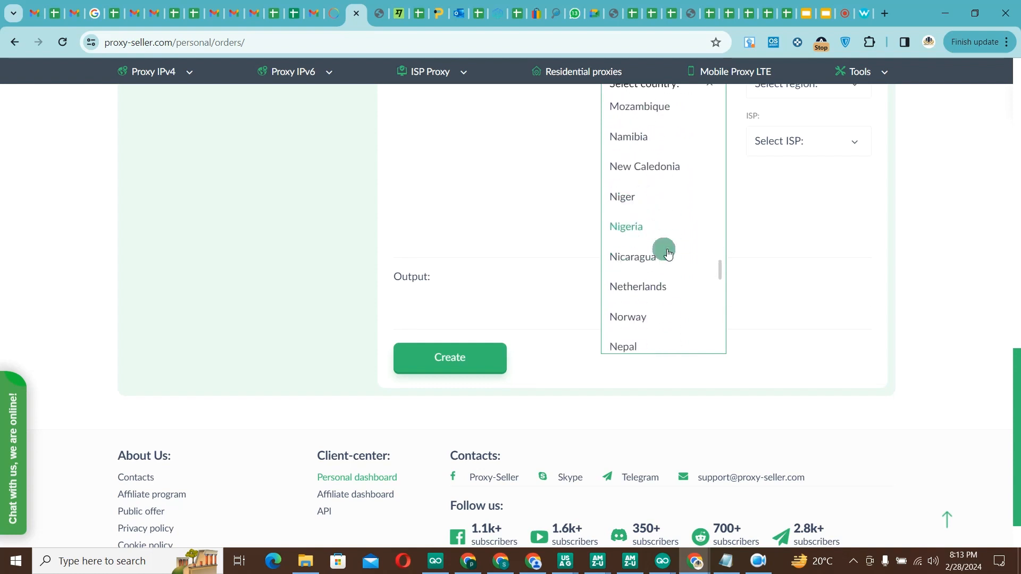
pyautogui.scroll(-6, 668, 254)
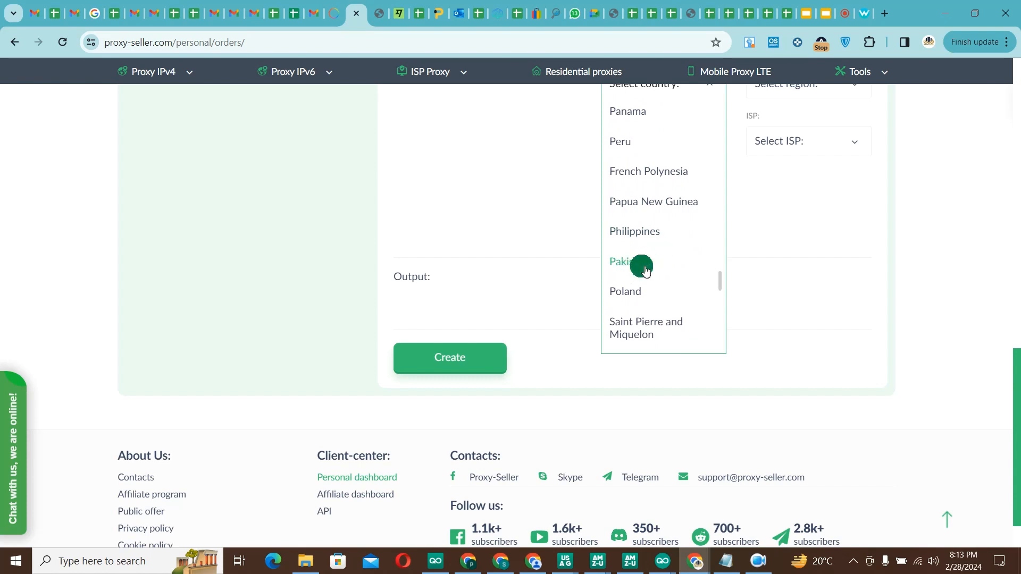
pyautogui.click(640, 263)
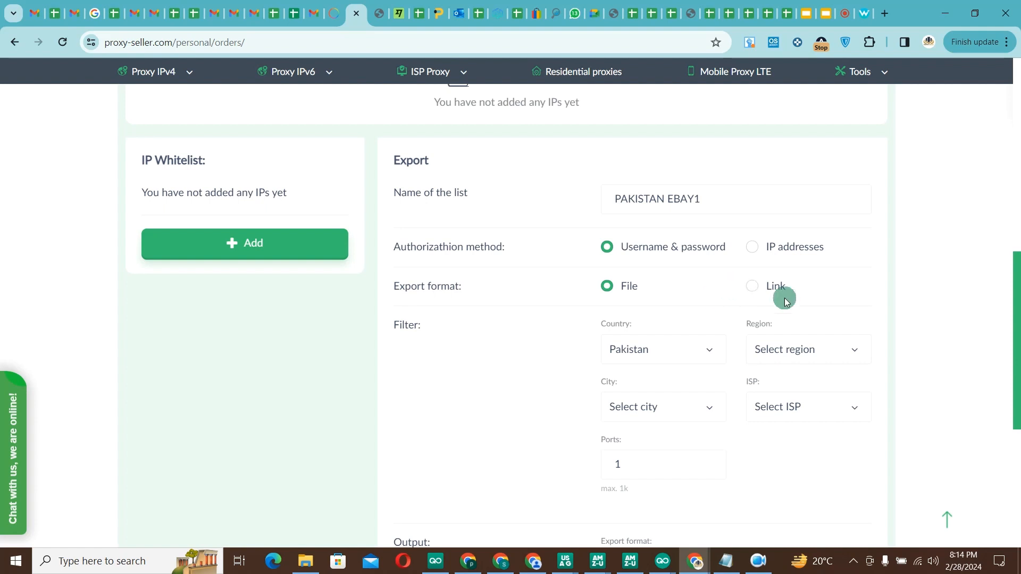
# Set the export filter's region to Khyber Pakhtunkhwa
pyautogui.click(792, 349)
pyautogui.scroll(-5, 913, 330)
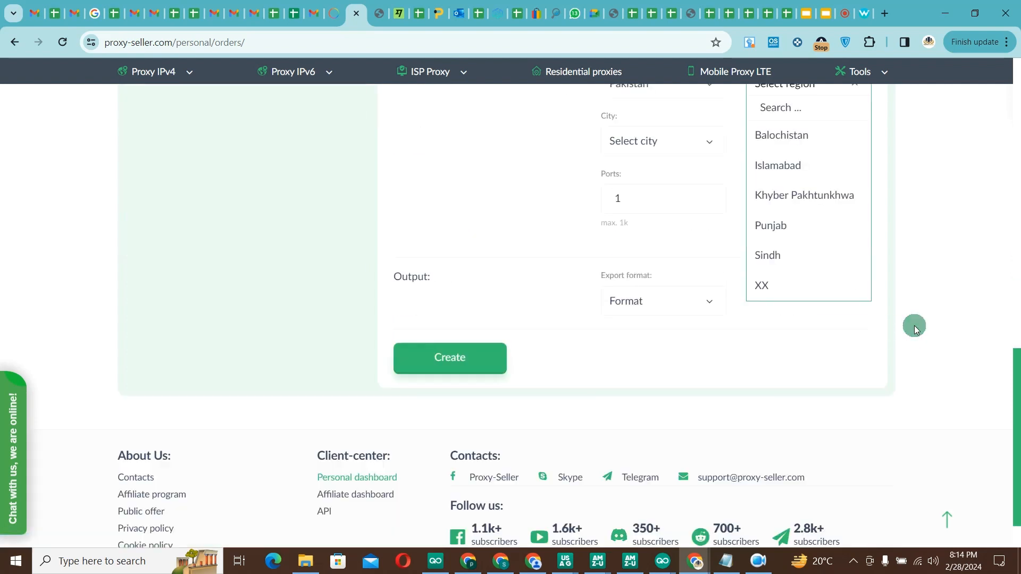
pyautogui.scroll(5, 915, 330)
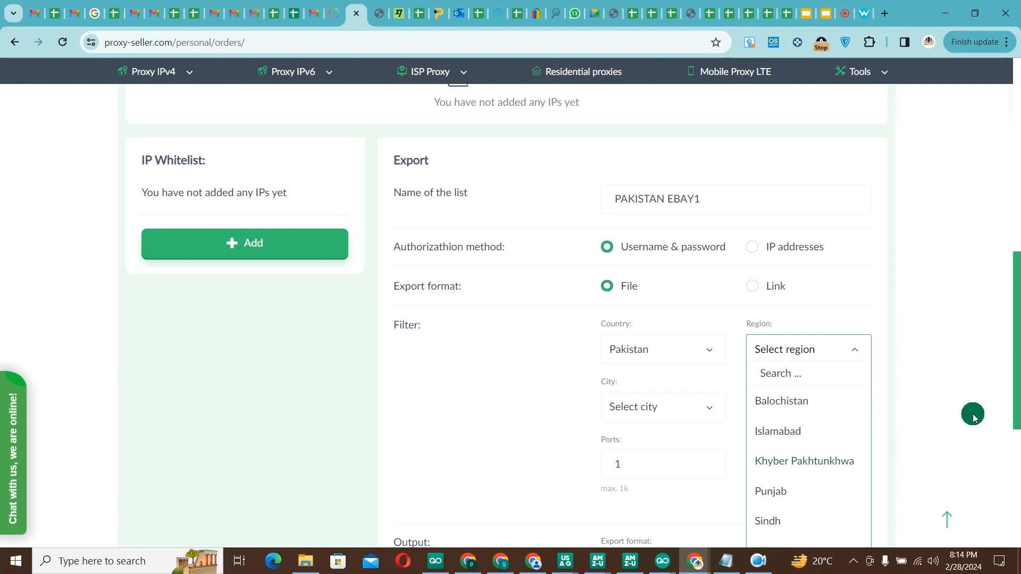
pyautogui.scroll(-4, 974, 418)
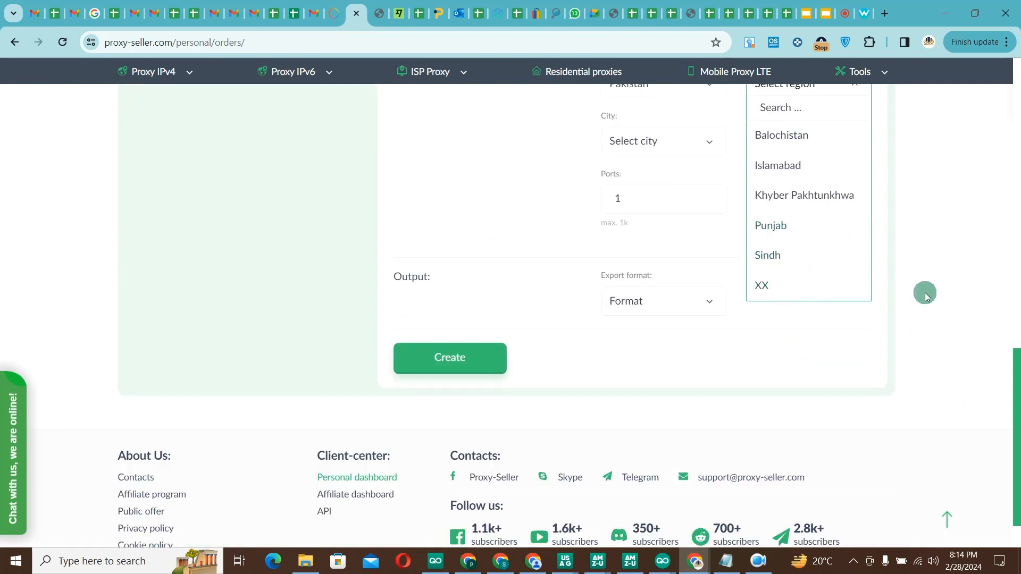
pyautogui.scroll(4, 926, 292)
pyautogui.scroll(1, 939, 301)
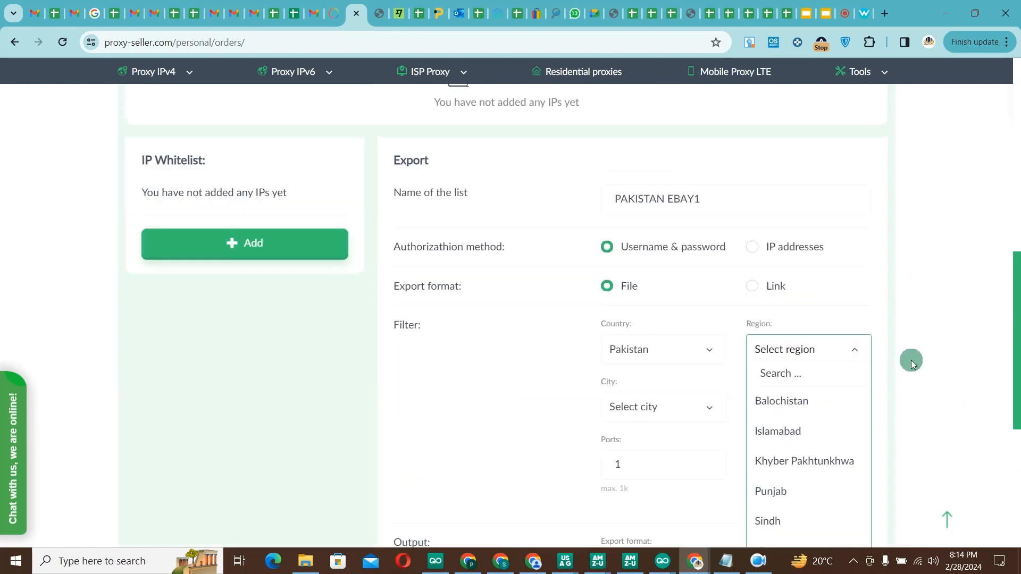
pyautogui.click(794, 468)
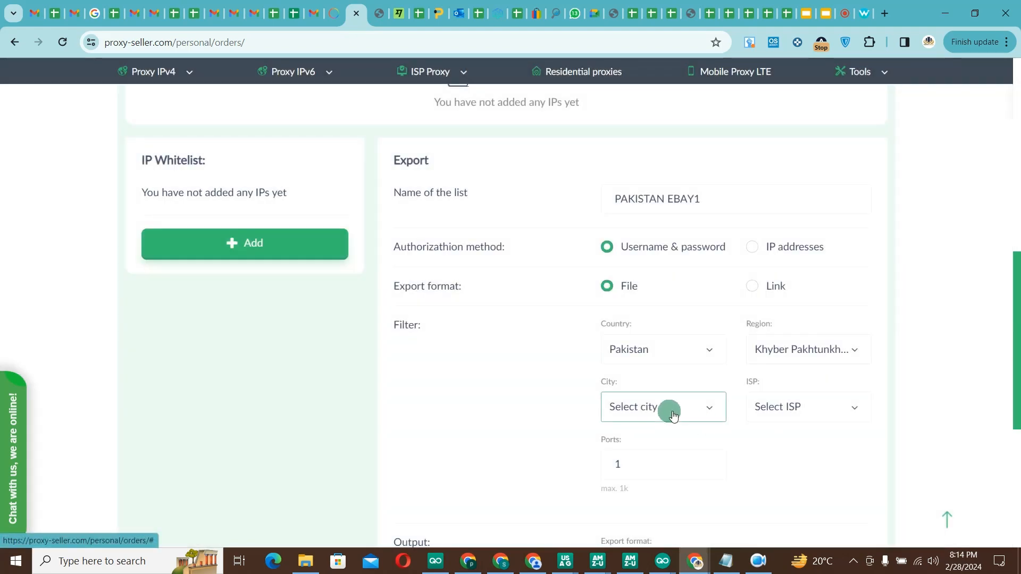
# Set the export filter's city to Mardan and its ISP to Pakistan Telecommunication Company Limited
pyautogui.click(673, 414)
pyautogui.scroll(-5, 822, 326)
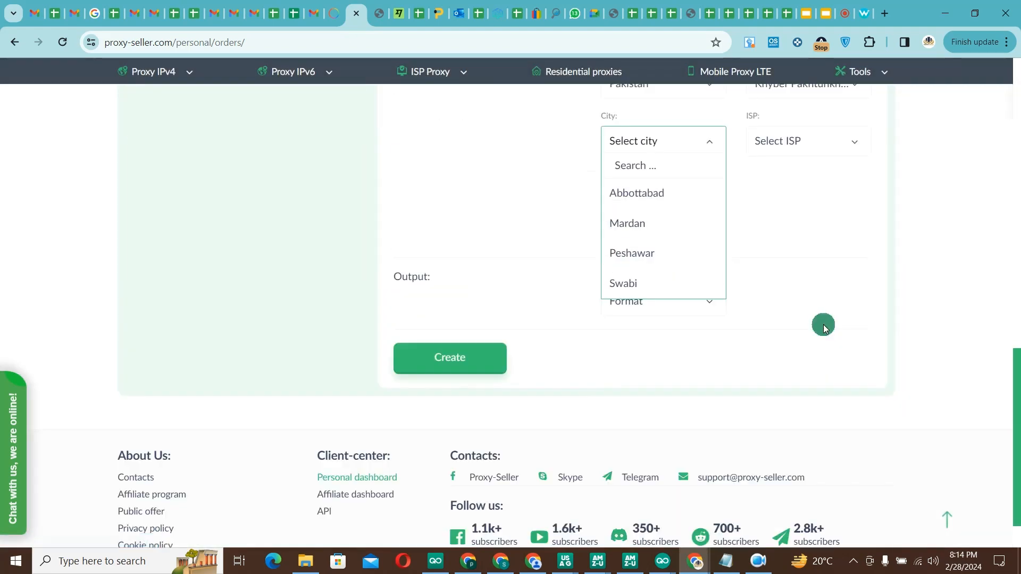
pyautogui.scroll(-1, 676, 192)
pyautogui.scroll(5, 674, 192)
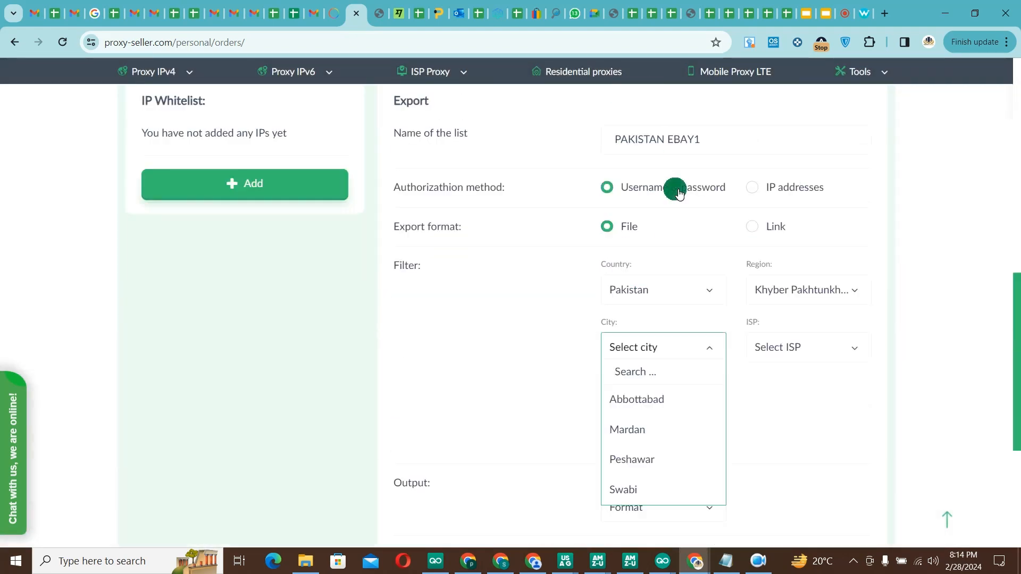
pyautogui.click(638, 435)
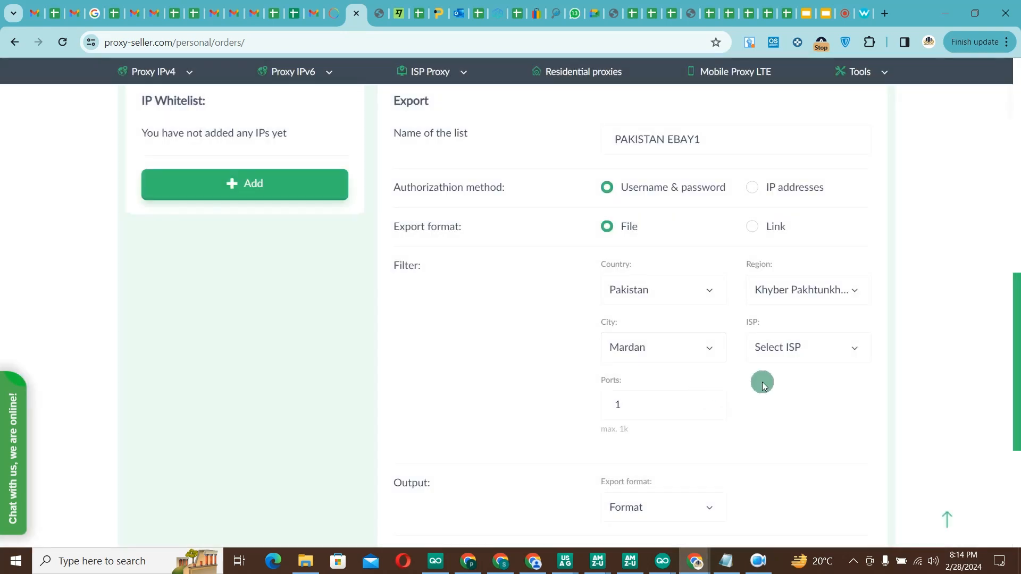
pyautogui.click(798, 346)
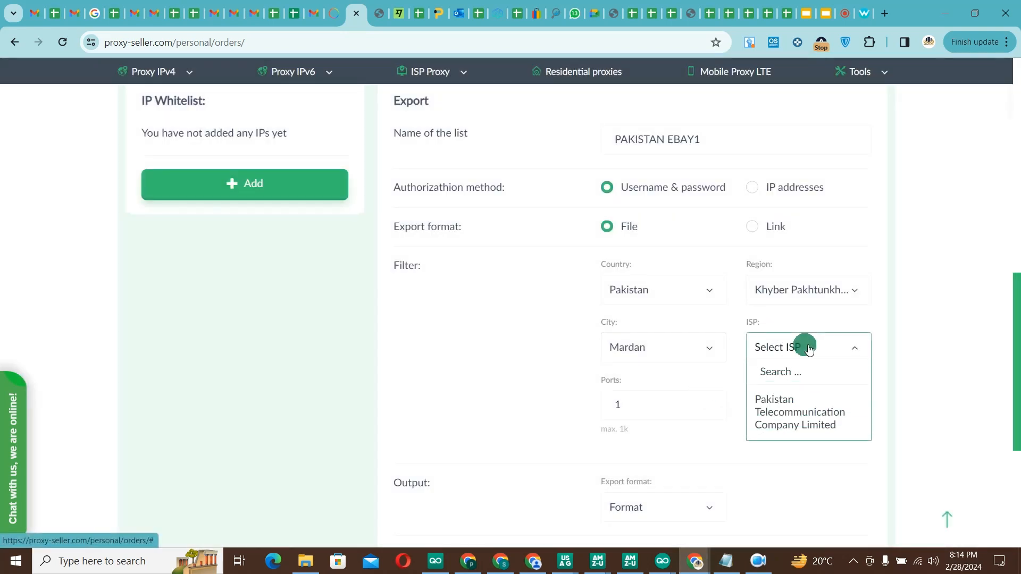
pyautogui.click(782, 411)
# Examine the Ports setting and review the export form's name, authorization method, format and filter choices
pyautogui.click(629, 412)
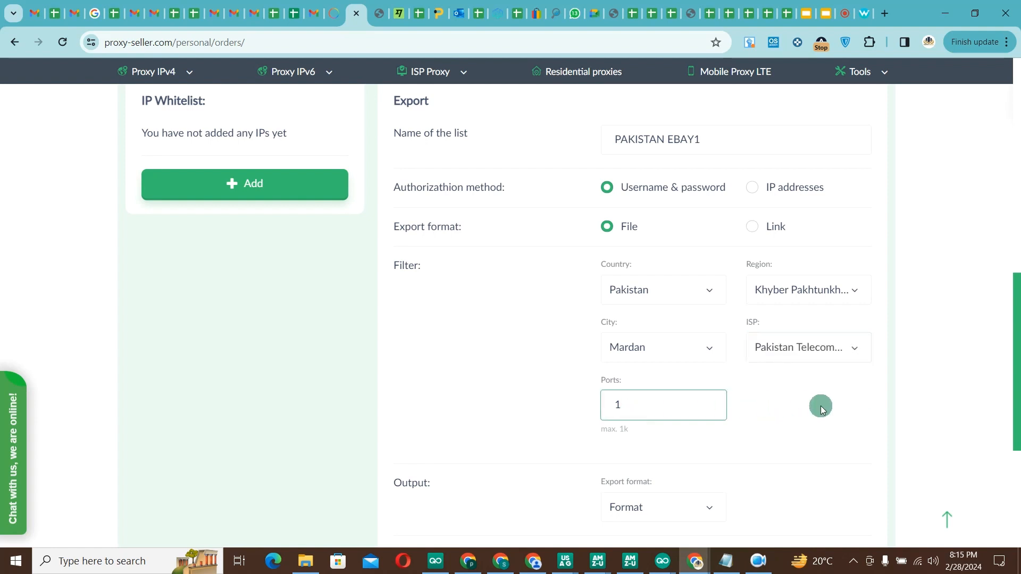
pyautogui.scroll(-5, 822, 408)
pyautogui.scroll(5, 822, 407)
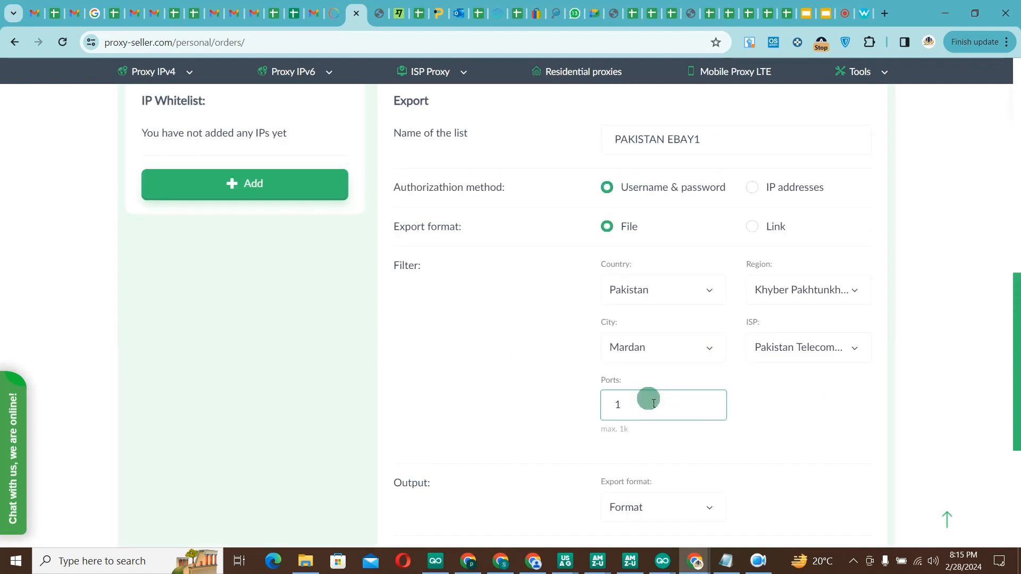
pyautogui.click(619, 408)
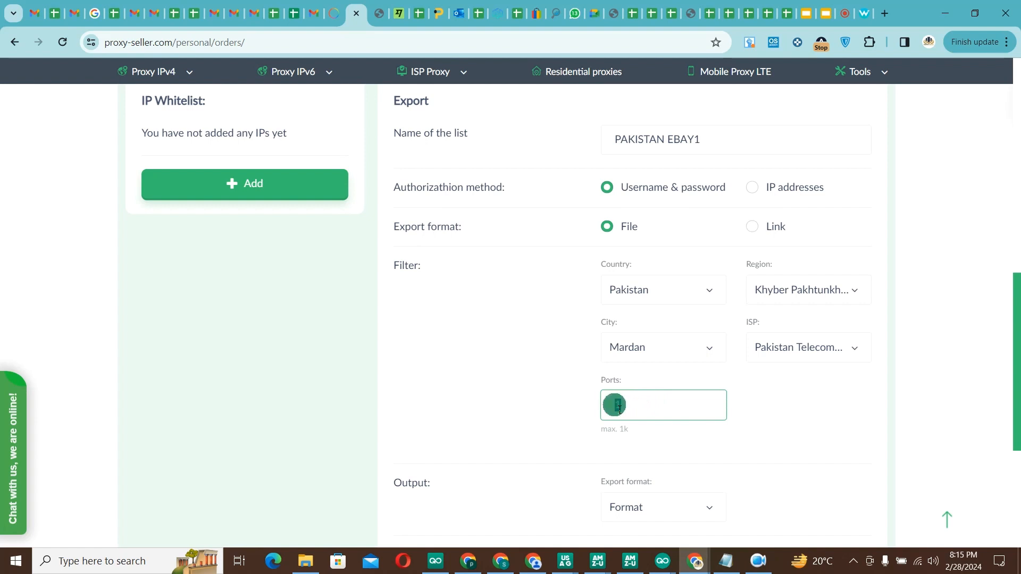
pyautogui.doubleClick(618, 408)
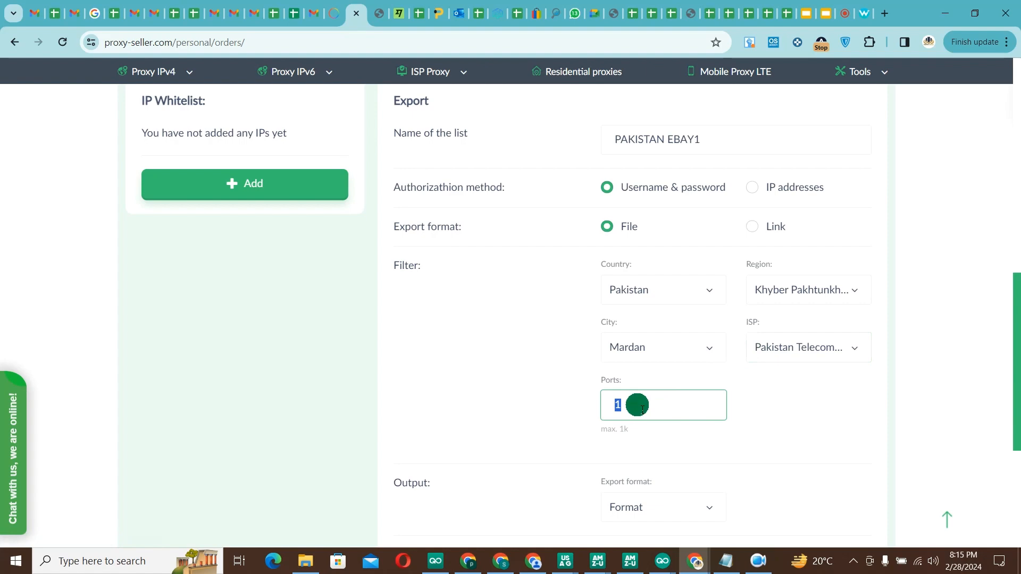
pyautogui.scroll(4, 642, 409)
pyautogui.scroll(-4, 643, 409)
pyautogui.scroll(4, 643, 410)
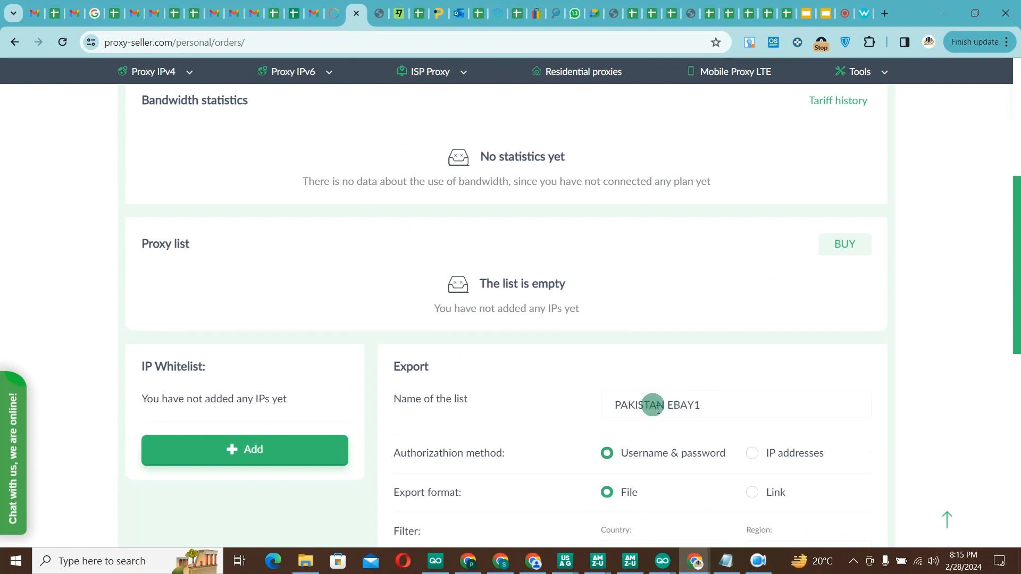
pyautogui.scroll(-8, 688, 406)
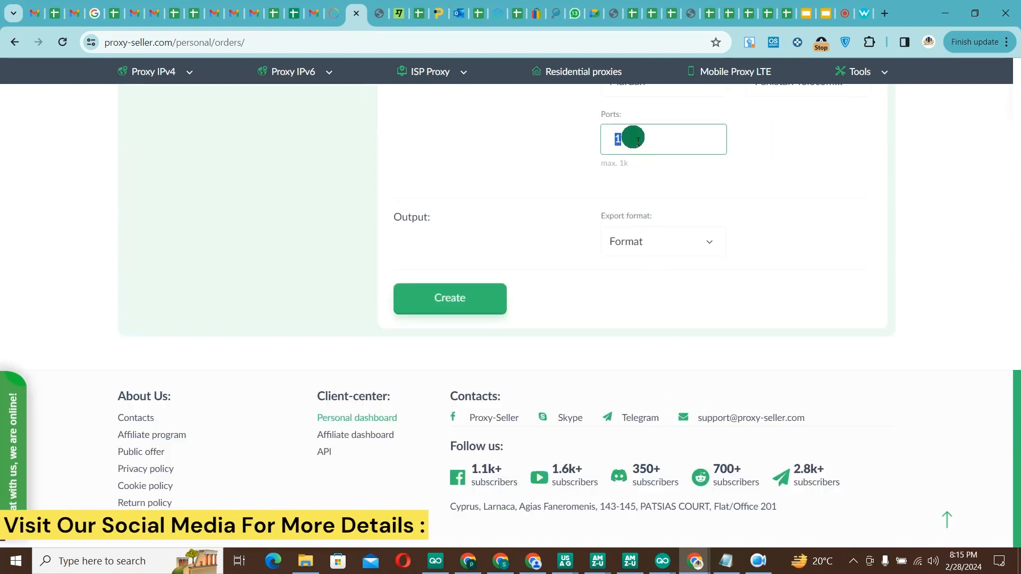
pyautogui.scroll(4, 699, 207)
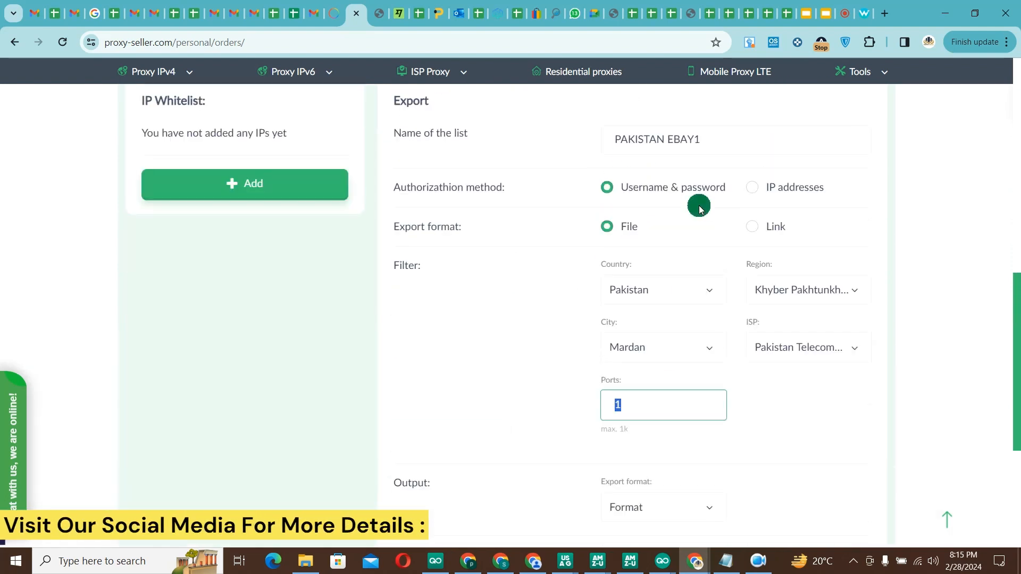
pyautogui.scroll(-5, 679, 346)
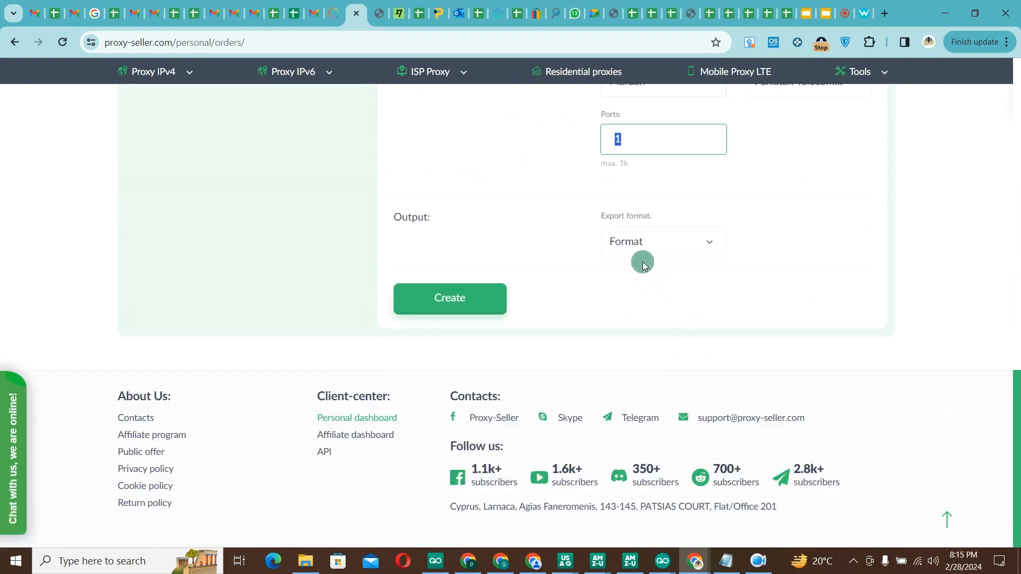
# Choose txt as the output's export format, create the export list, and check the proxy list
pyautogui.click(649, 242)
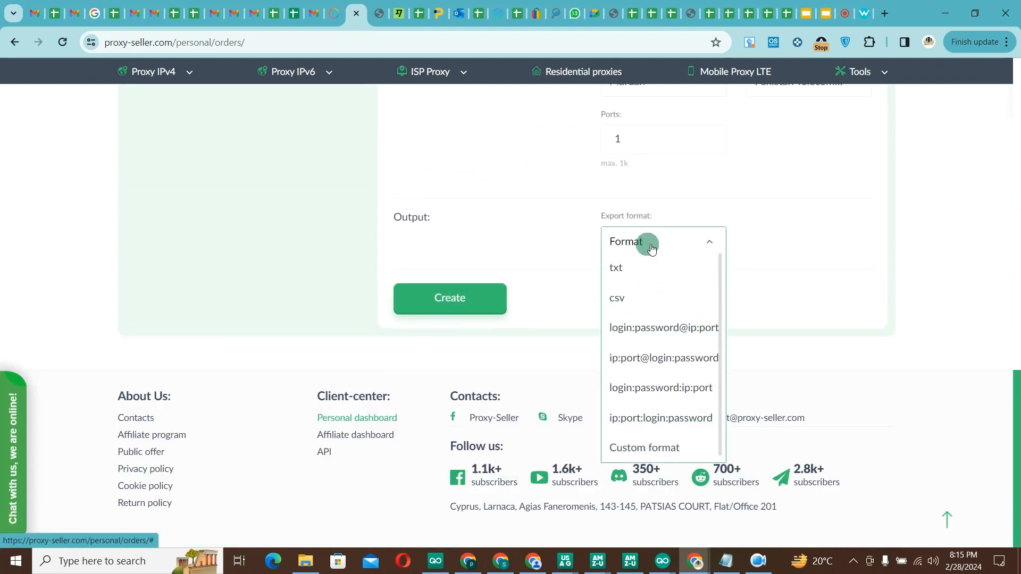
pyautogui.click(638, 268)
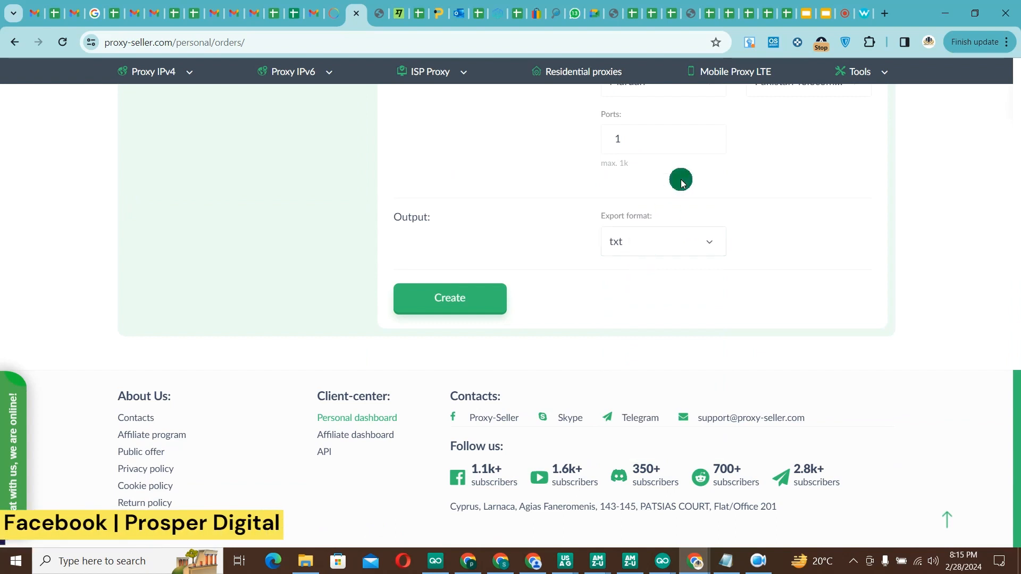
pyautogui.click(454, 305)
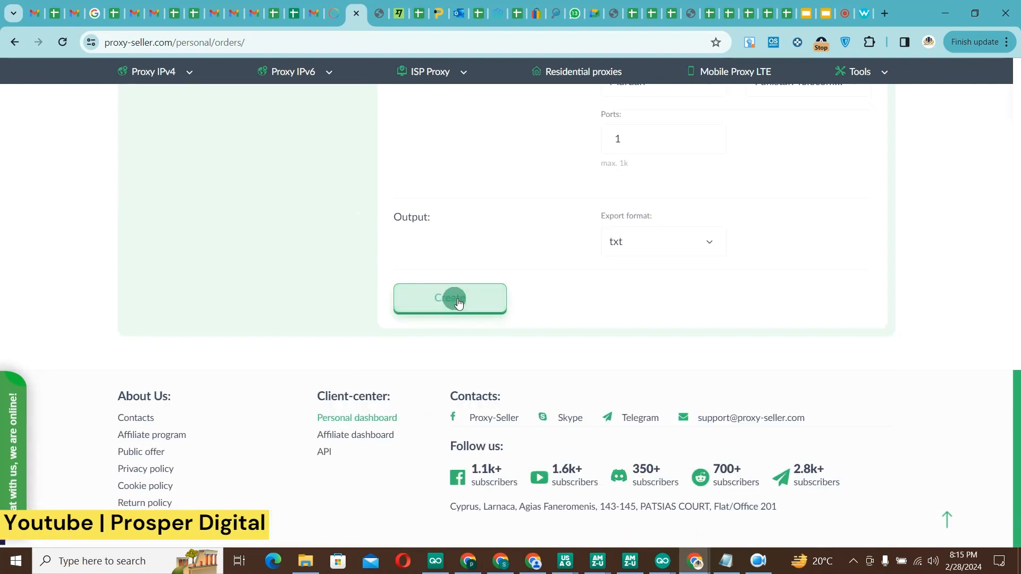
pyautogui.click(444, 300)
pyautogui.scroll(8, 444, 300)
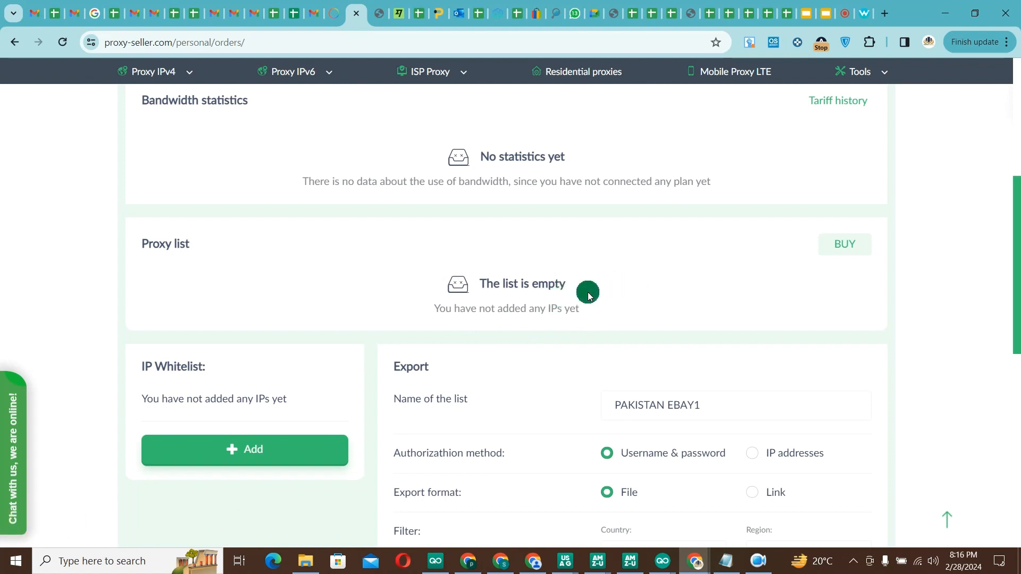
# Switch to Notepad and view the exported proxy credentials in list_resident_proxyseller (40)
pyautogui.click(726, 560)
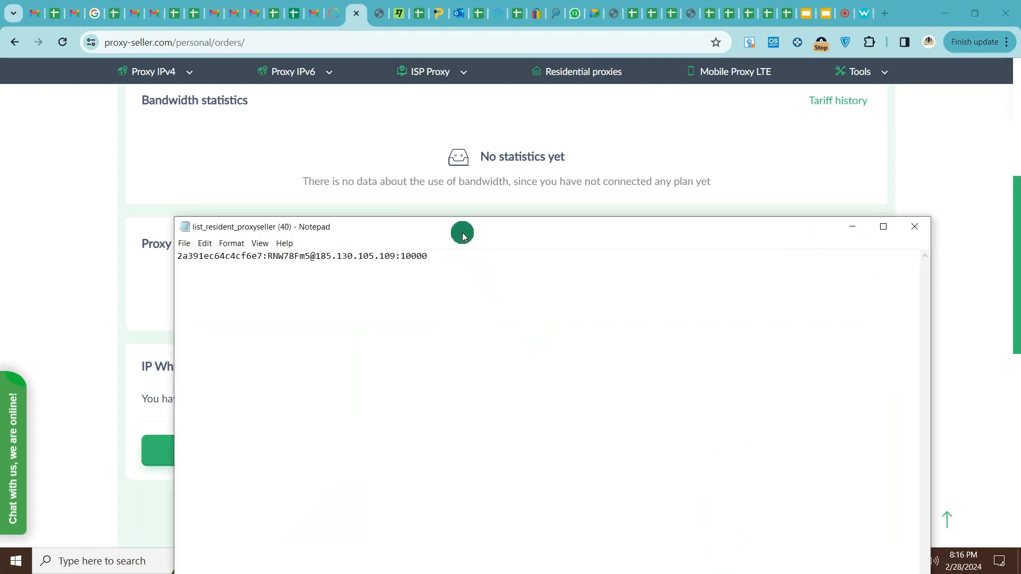
pyautogui.moveTo(463, 236); pyautogui.dragTo(286, 171)
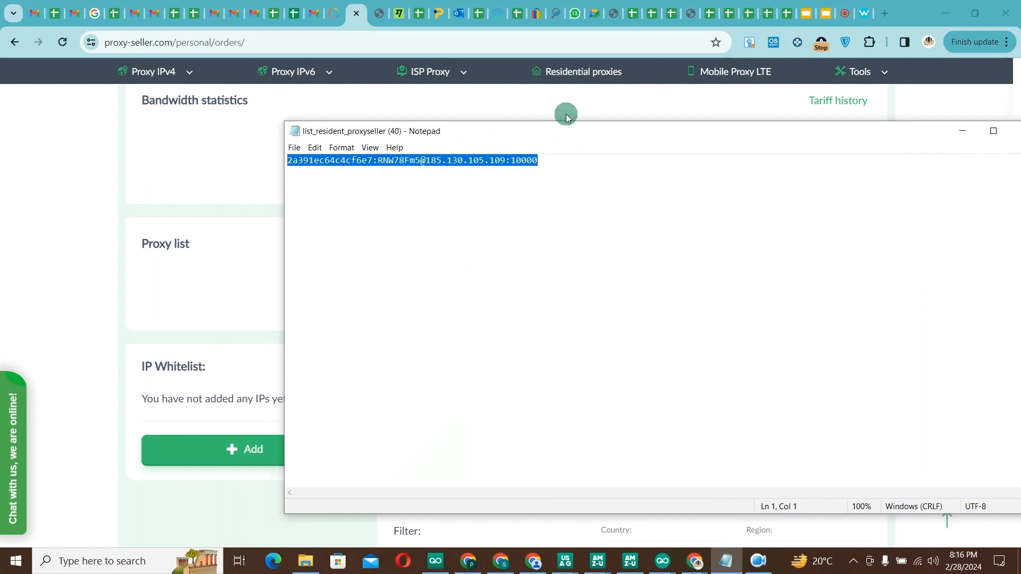
pyautogui.moveTo(572, 140); pyautogui.dragTo(596, 142)
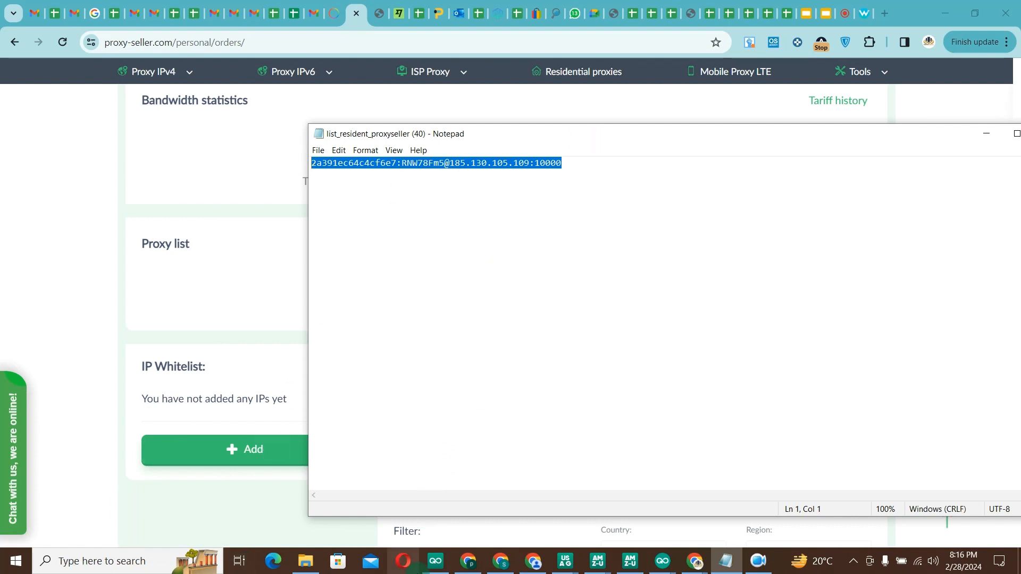
# Switch to GoLogin and add a new browser profile named "PAKISTAN MARDAN"
pyautogui.click(436, 564)
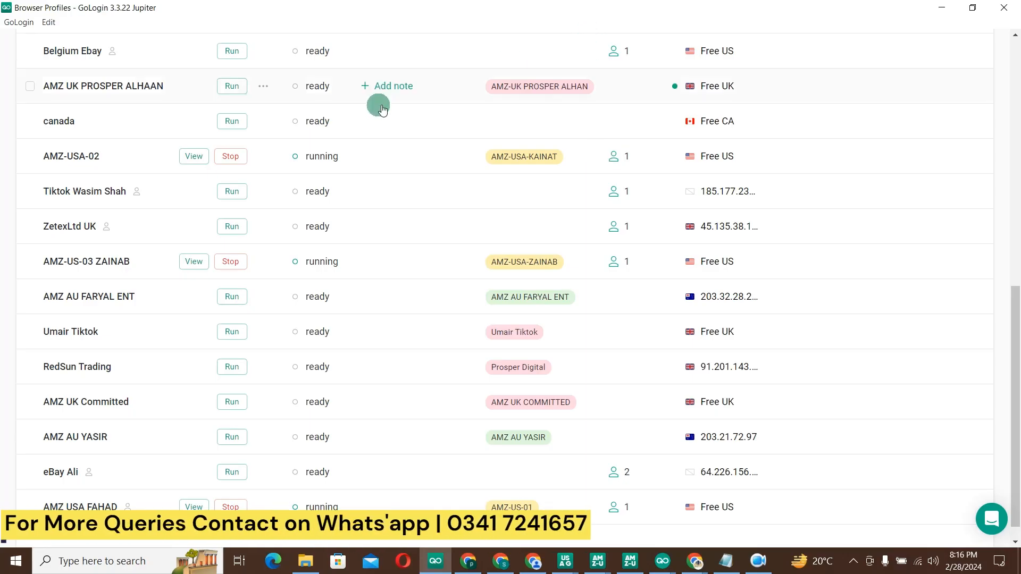
pyautogui.scroll(10, 819, 220)
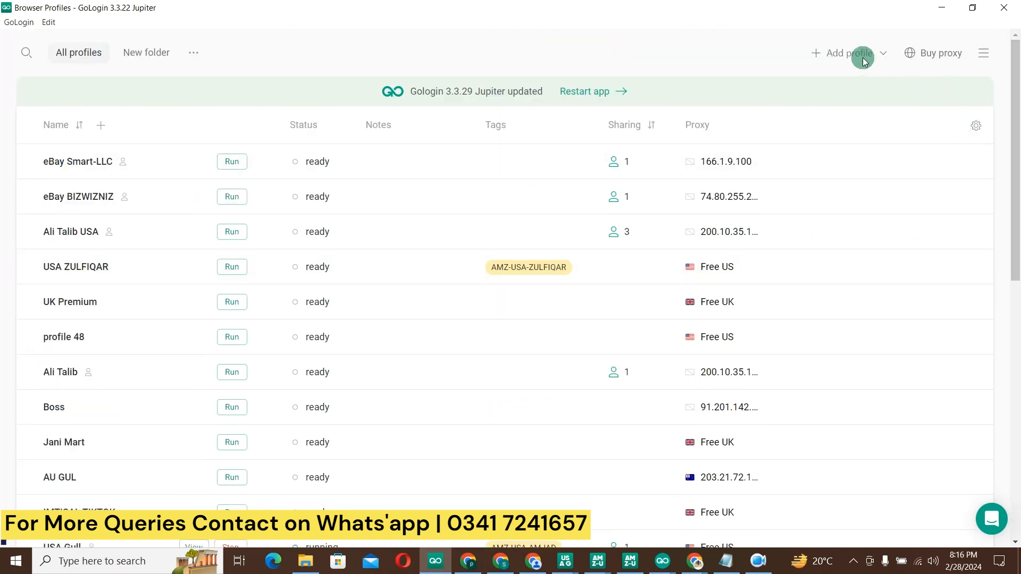
pyautogui.click(833, 54)
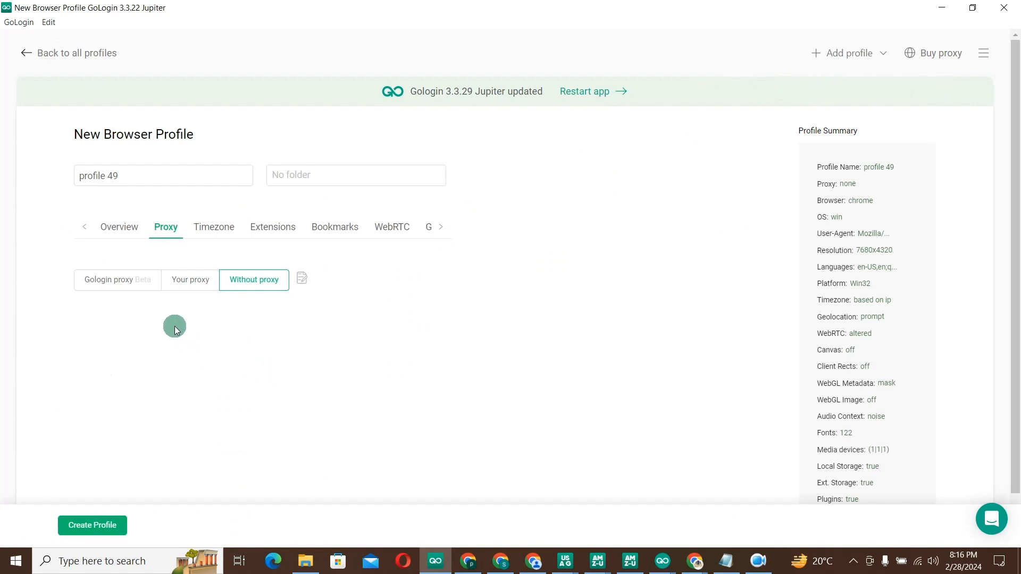
pyautogui.click(112, 175)
pyautogui.doubleClick(116, 176)
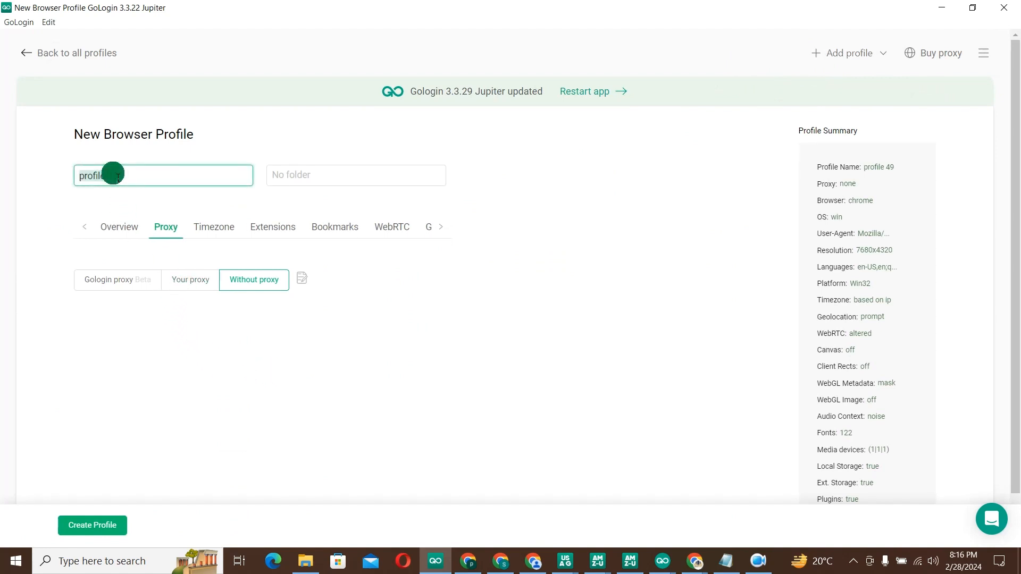
pyautogui.write('PAKISTAN MARDAN')
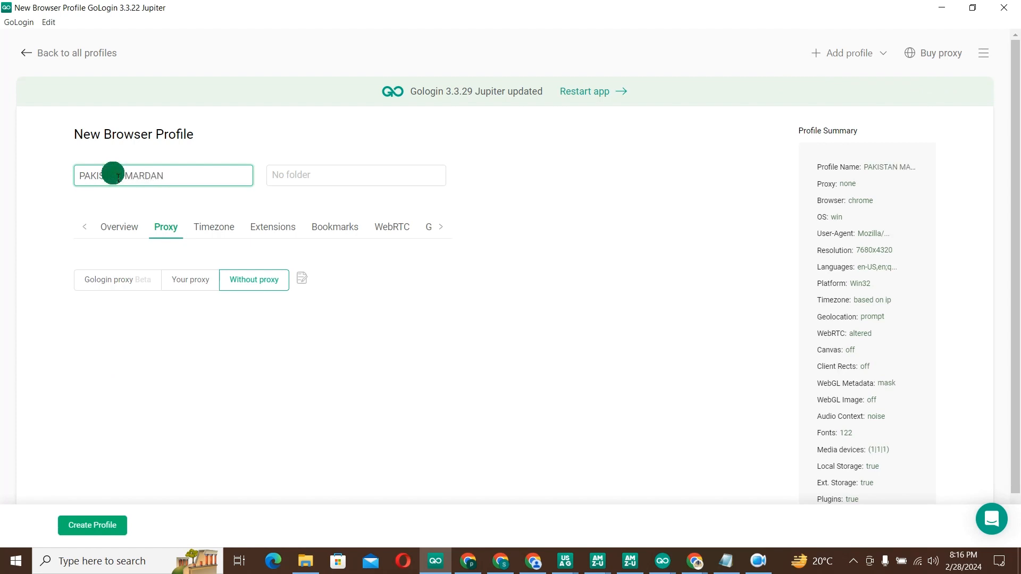
# Set the new profile to use your own proxy with the HTTP Proxy type
pyautogui.click(193, 281)
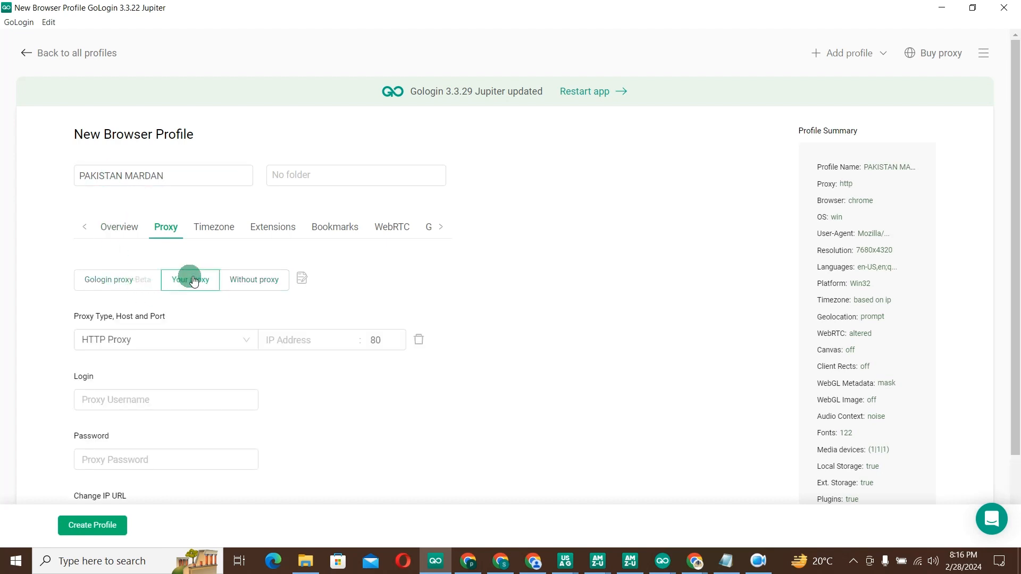
pyautogui.click(115, 343)
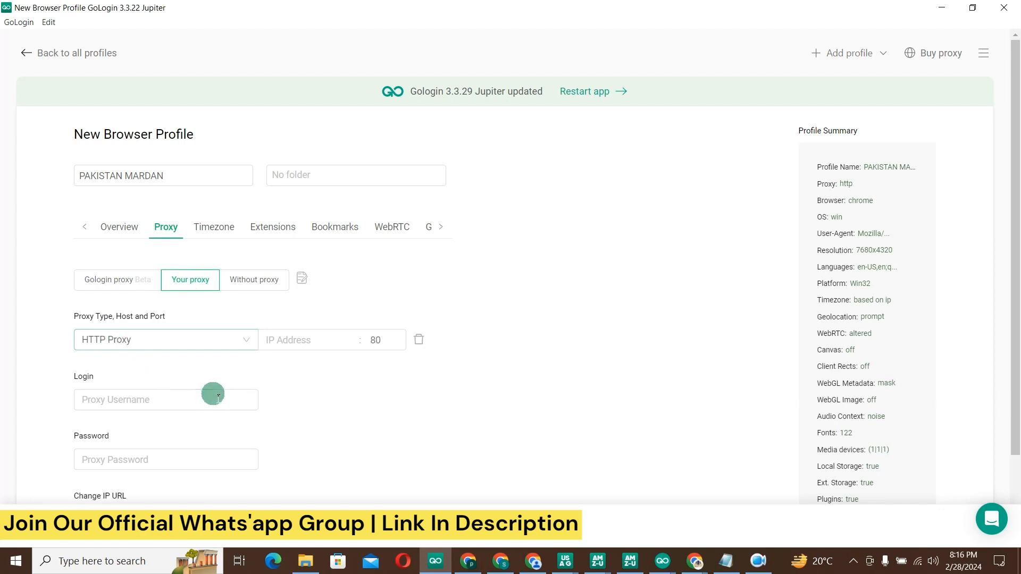
pyautogui.scroll(-2, 213, 394)
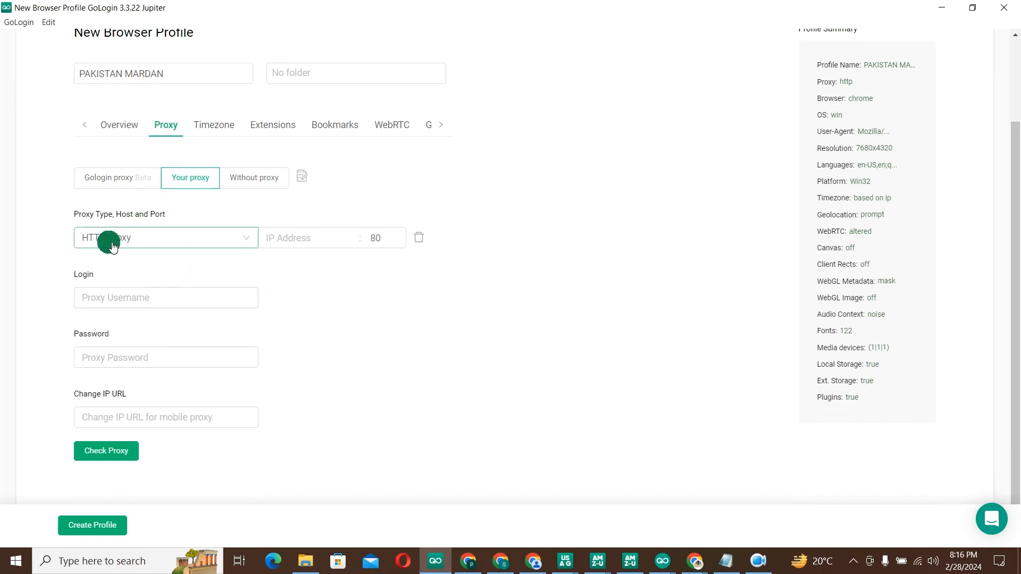
# Copy the IP address 185.130.105.109 from the exported list in Notepad into the GoLogin profile's proxy host
pyautogui.click(279, 233)
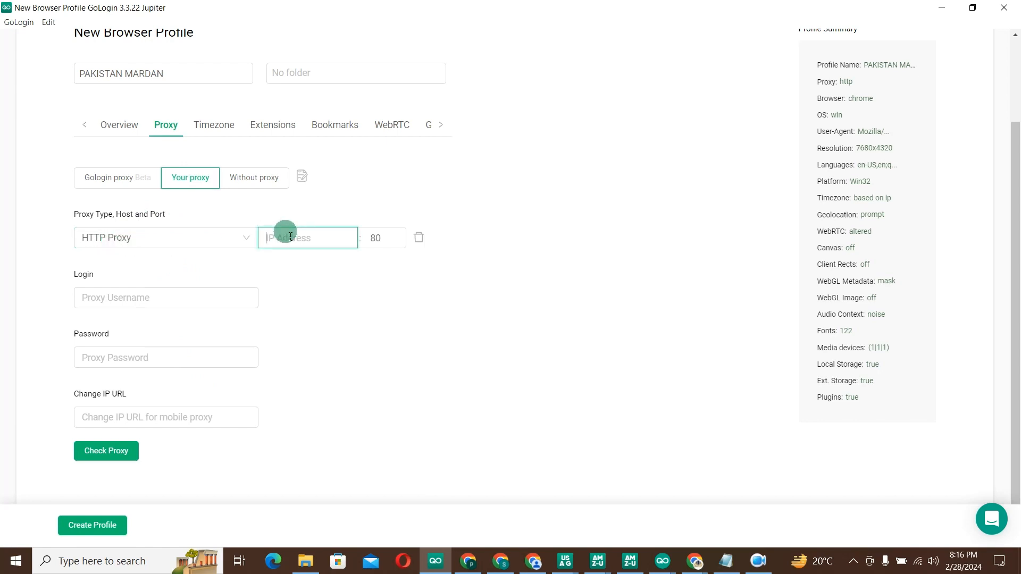
pyautogui.click(728, 567)
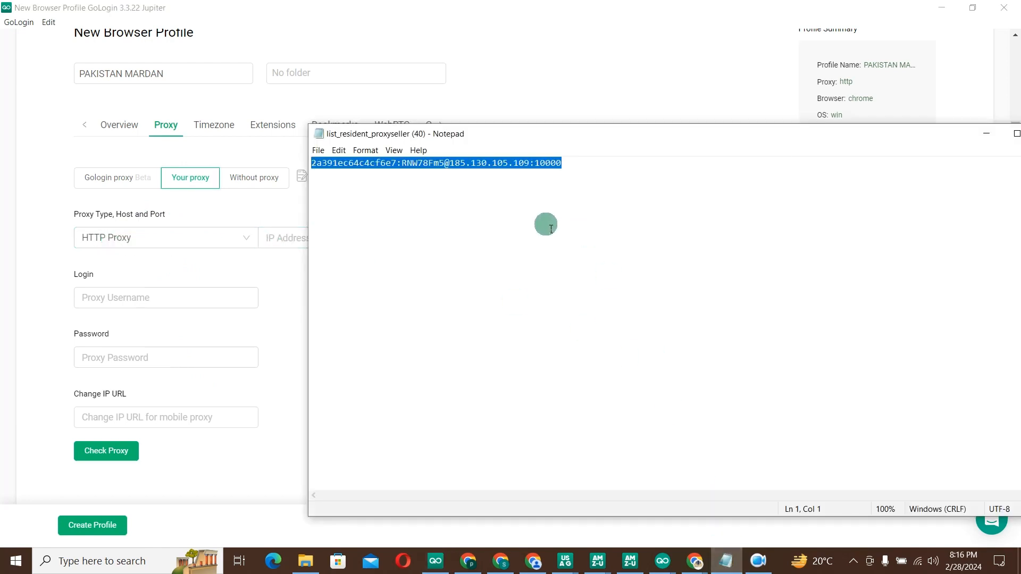
pyautogui.click(541, 217)
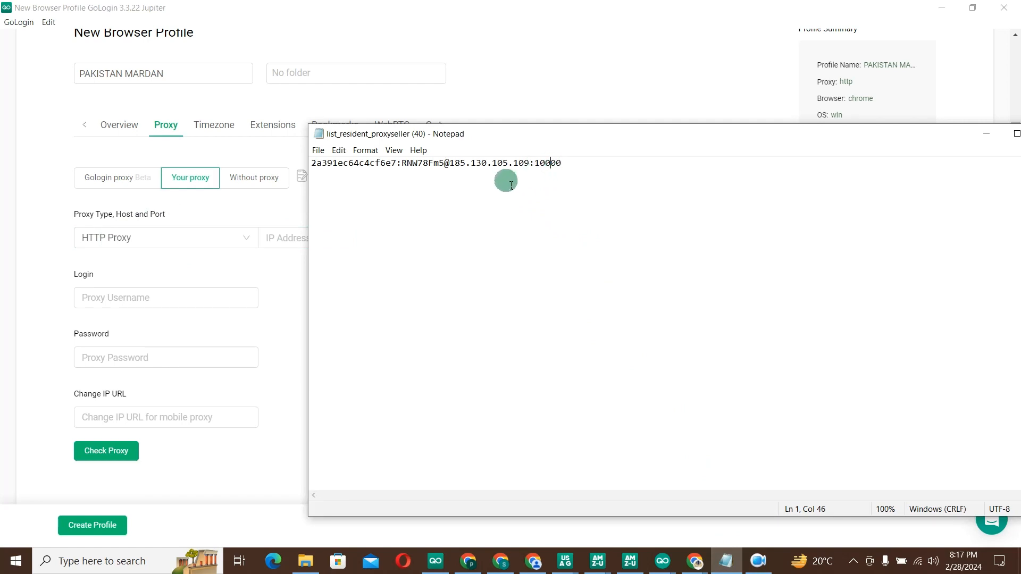
pyautogui.click(455, 178)
pyautogui.click(434, 187)
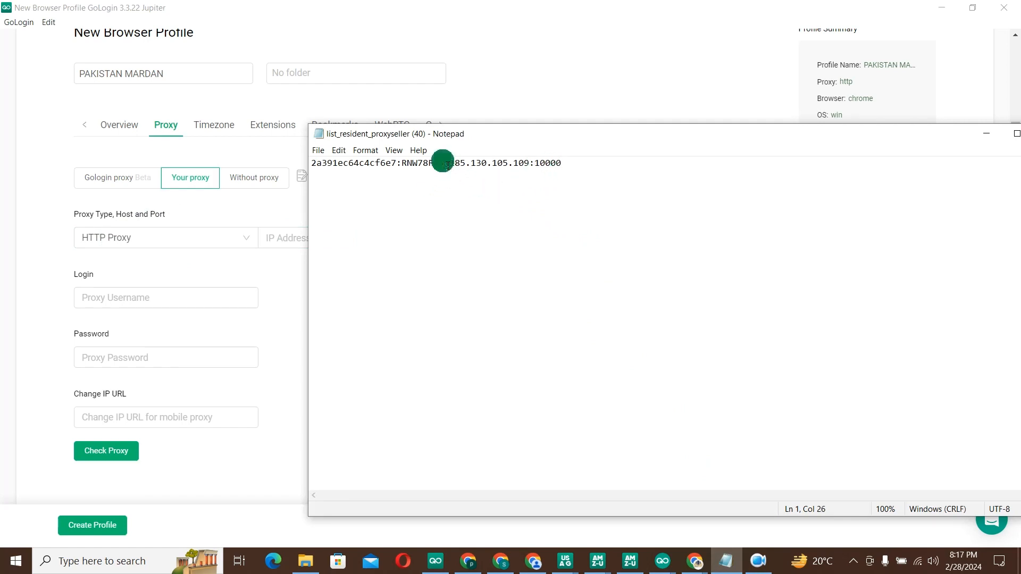
pyautogui.click(457, 166)
pyautogui.moveTo(466, 168); pyautogui.dragTo(520, 170)
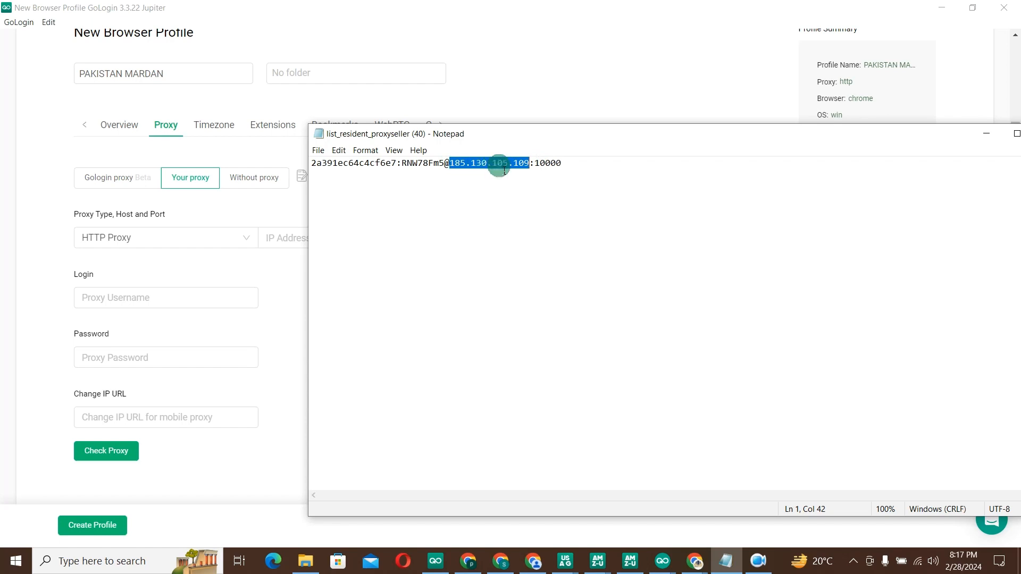
pyautogui.rightClick(503, 170)
pyautogui.click(513, 200)
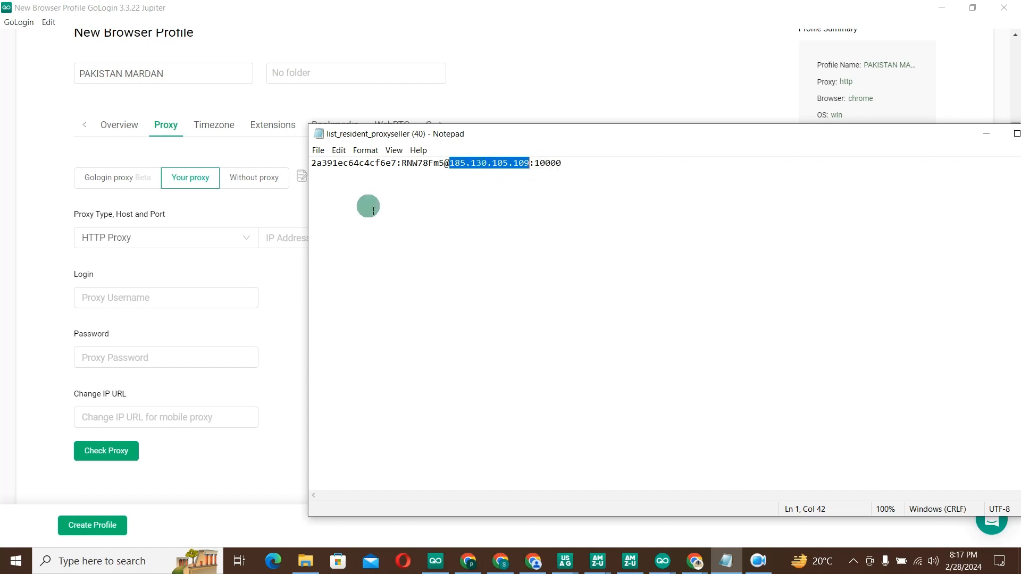
pyautogui.click(276, 240)
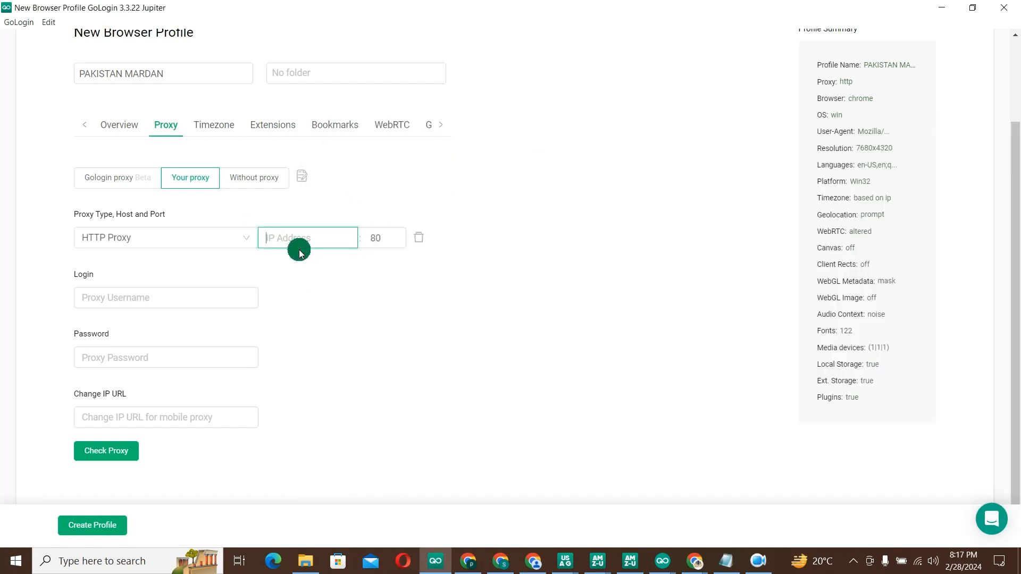
pyautogui.hotkey('ctrl', 'v')
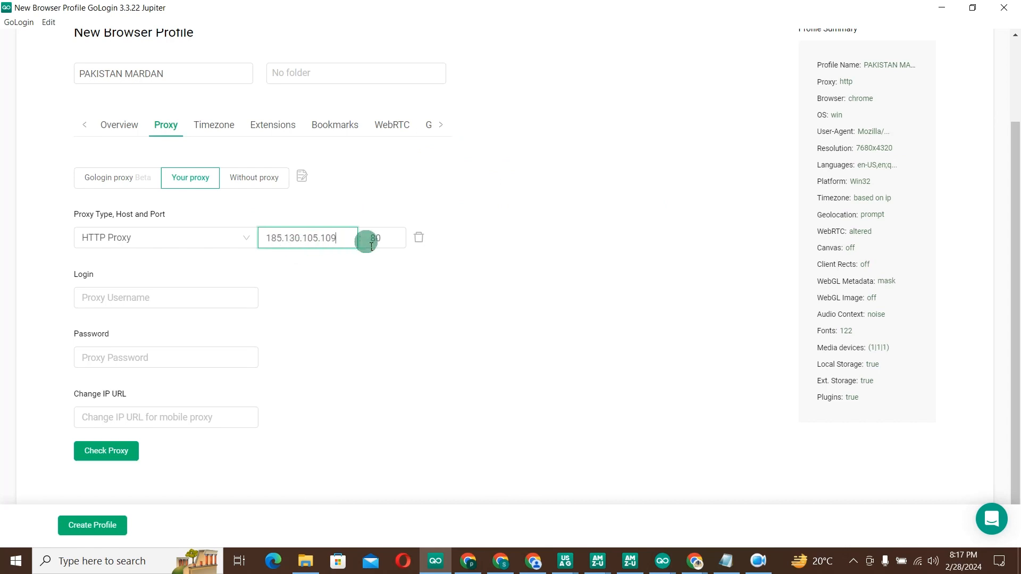
# Copy the port 10000 from the Notepad proxy list into the GoLogin profile's proxy port
pyautogui.click(376, 242)
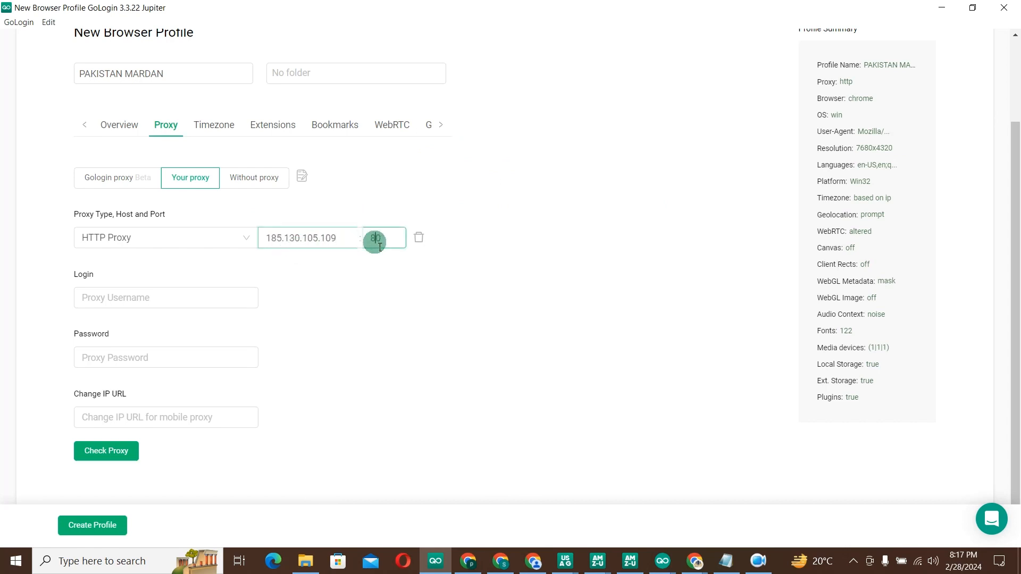
pyautogui.click(726, 561)
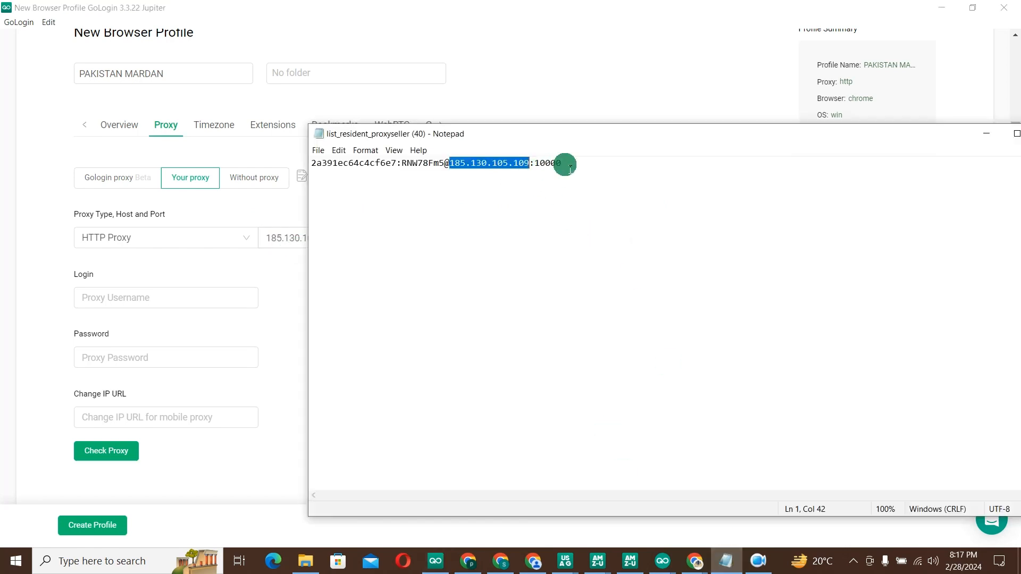
pyautogui.moveTo(562, 163); pyautogui.dragTo(556, 165)
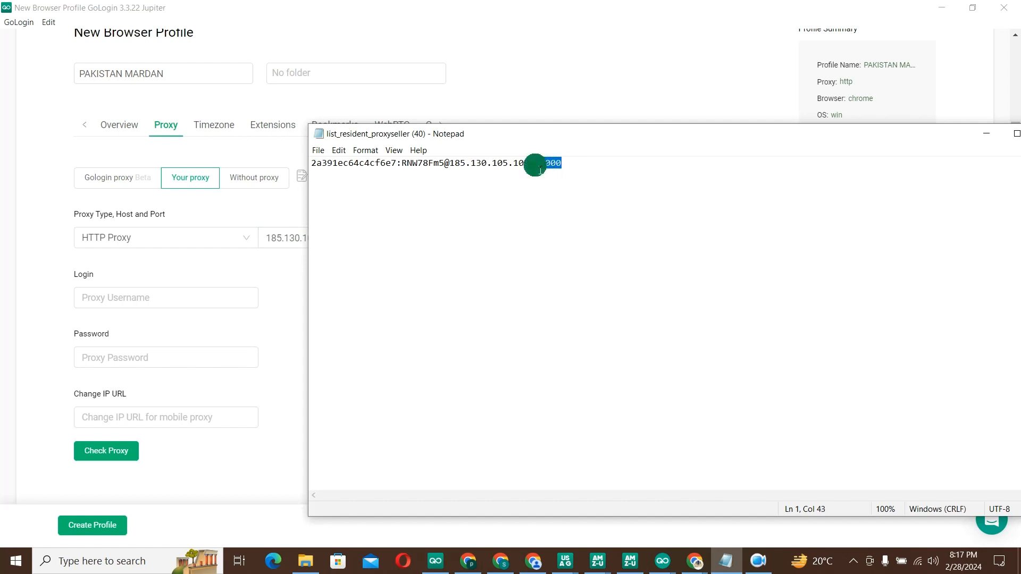
pyautogui.rightClick(540, 169)
pyautogui.click(565, 202)
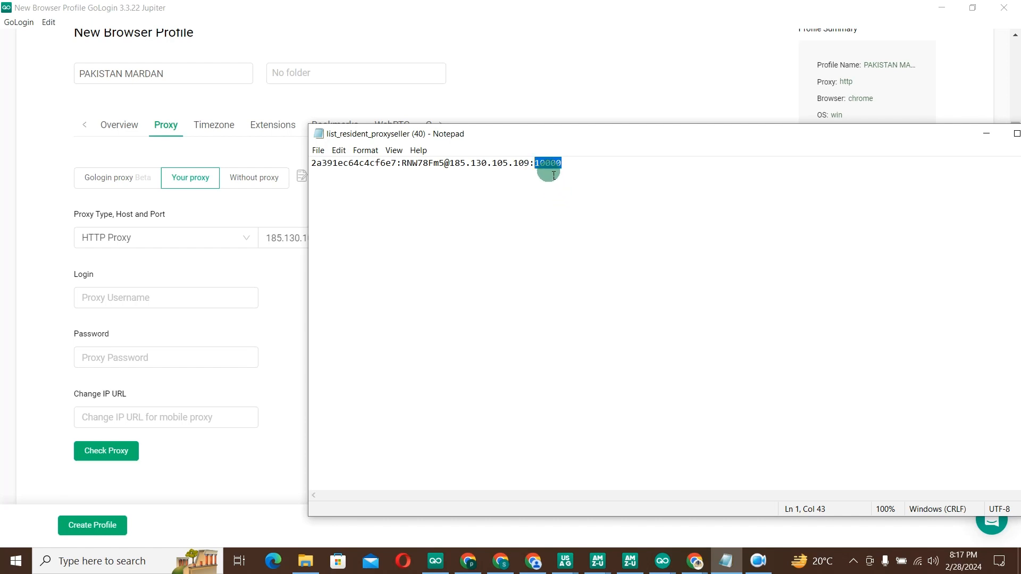
pyautogui.click(237, 246)
pyautogui.click(380, 245)
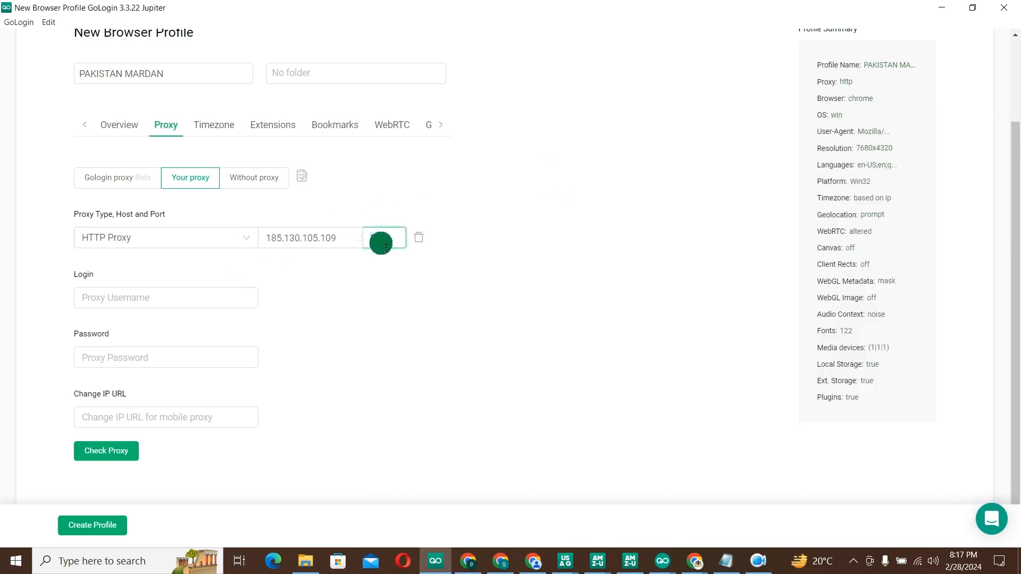
pyautogui.hotkey('ctrl', 'v')
# Copy the proxy username from the Notepad list into the GoLogin profile's Login field
pyautogui.click(166, 296)
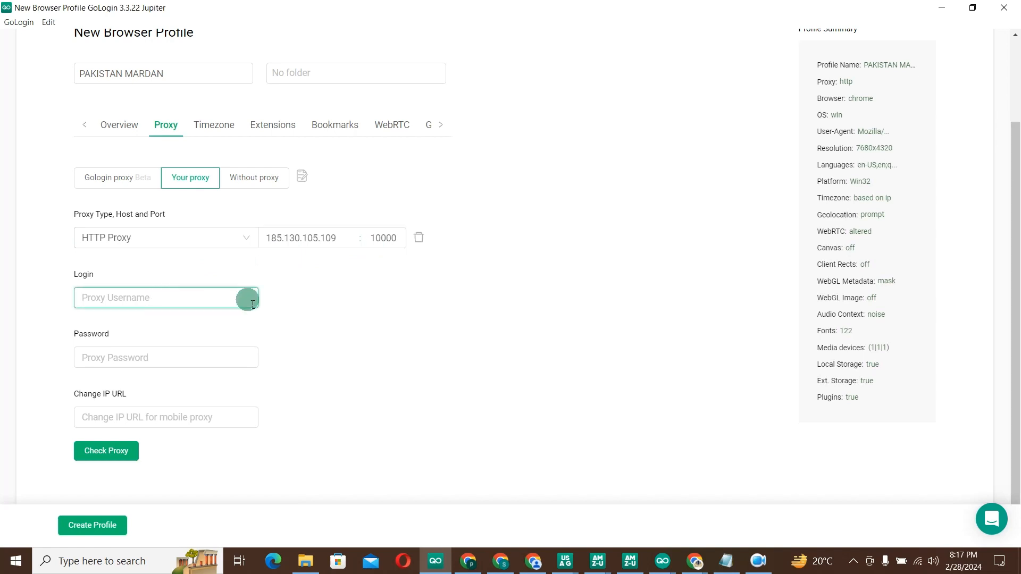
pyautogui.click(729, 562)
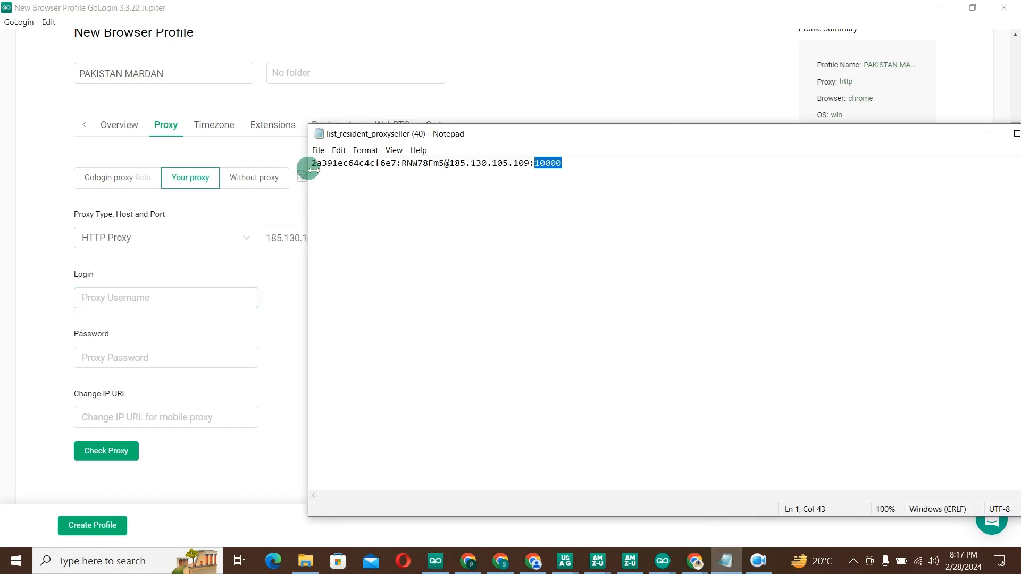
pyautogui.moveTo(313, 163); pyautogui.dragTo(406, 171)
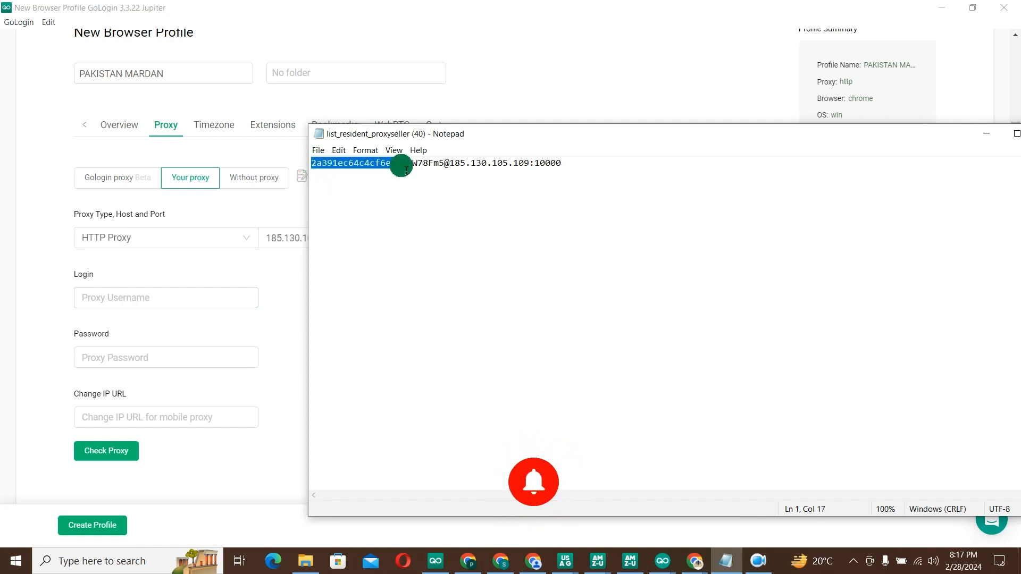
pyautogui.rightClick(359, 164)
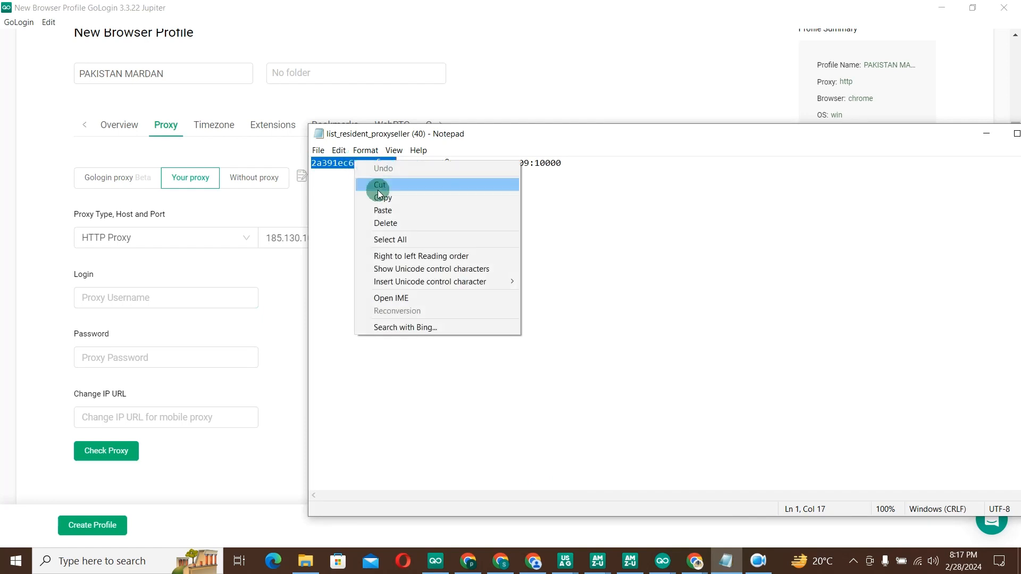
pyautogui.click(378, 195)
pyautogui.click(126, 306)
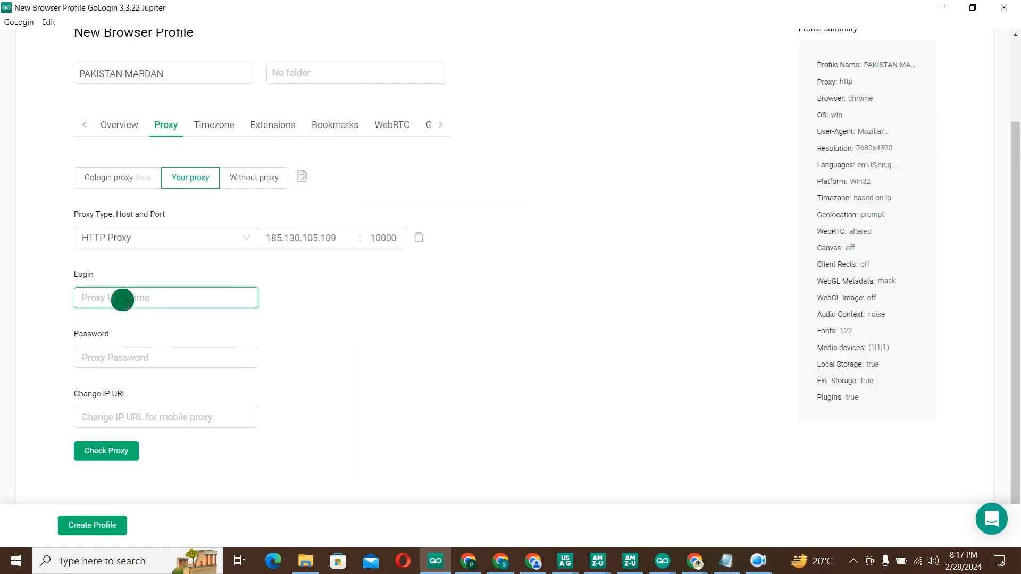
pyautogui.hotkey('ctrl', 'v')
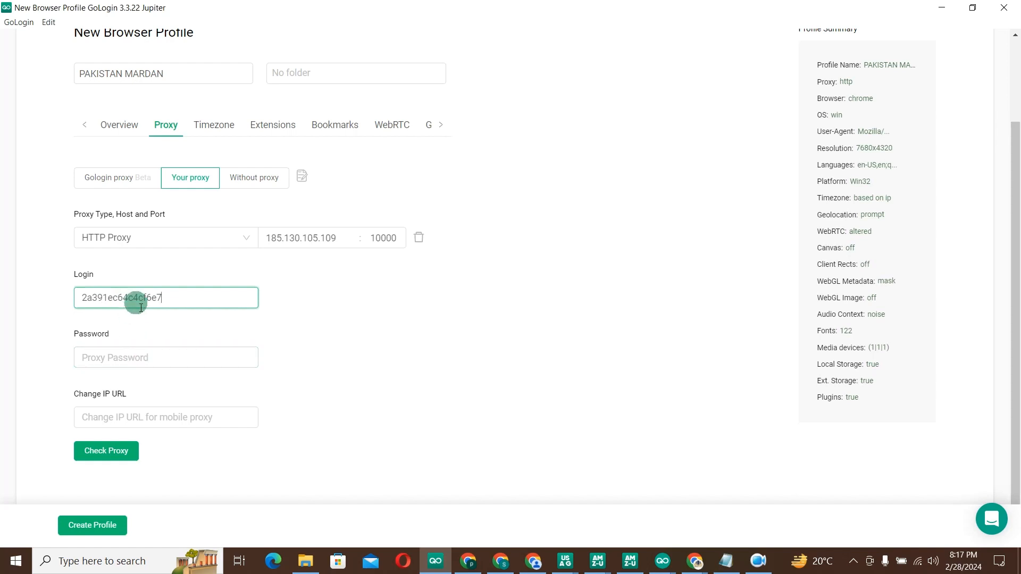
# Copy the proxy password, including the trailing @ sign, from the Notepad list into the GoLogin profile's Password field
pyautogui.click(138, 357)
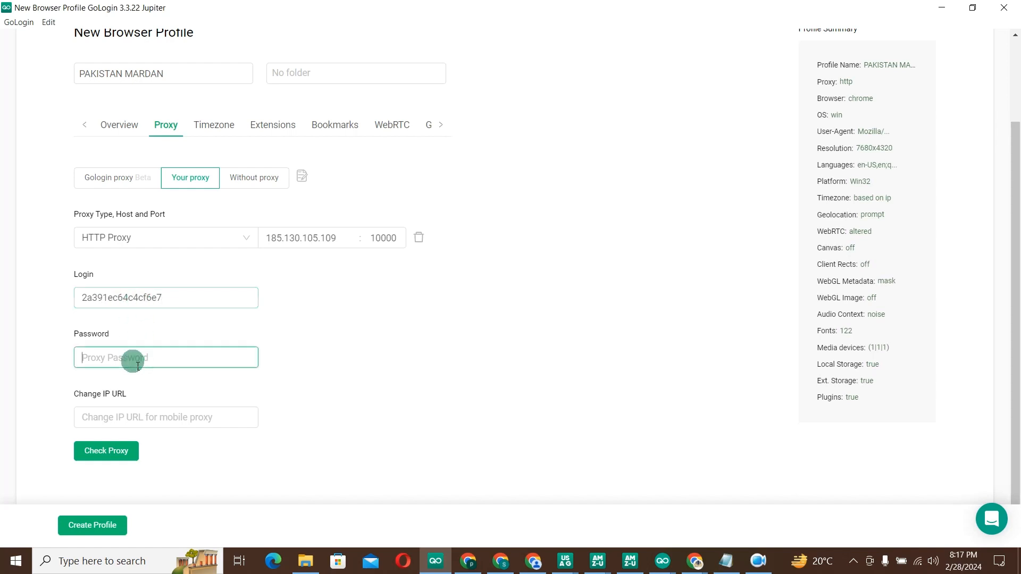
pyautogui.click(726, 561)
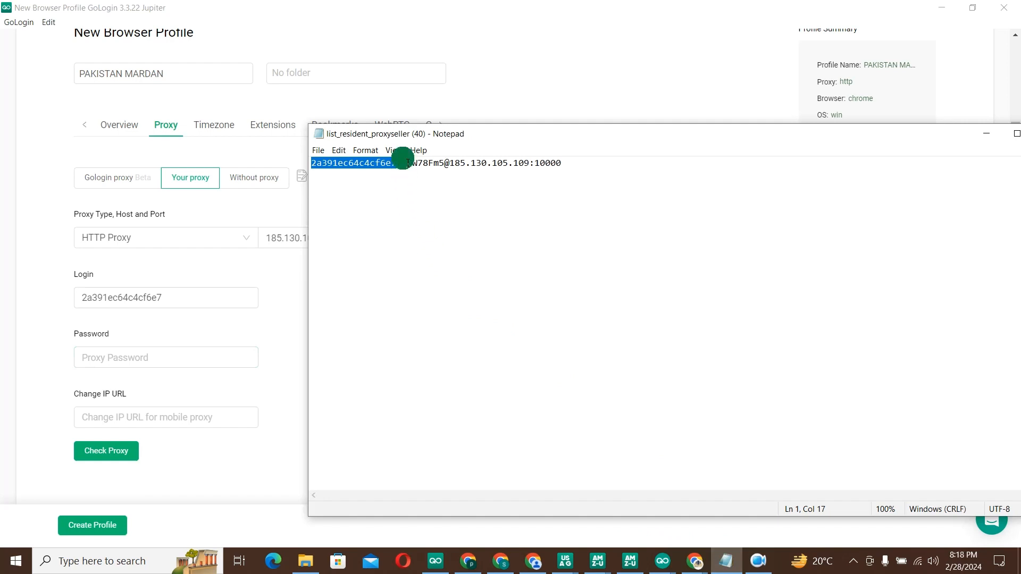
pyautogui.moveTo(403, 163); pyautogui.dragTo(432, 164)
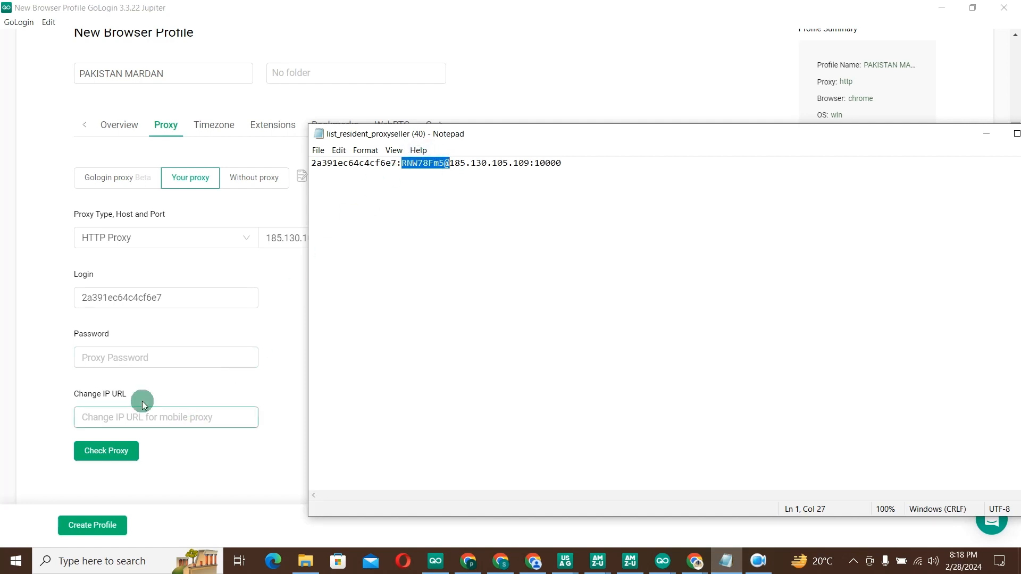
pyautogui.click(126, 358)
pyautogui.hotkey('ctrl', 'v')
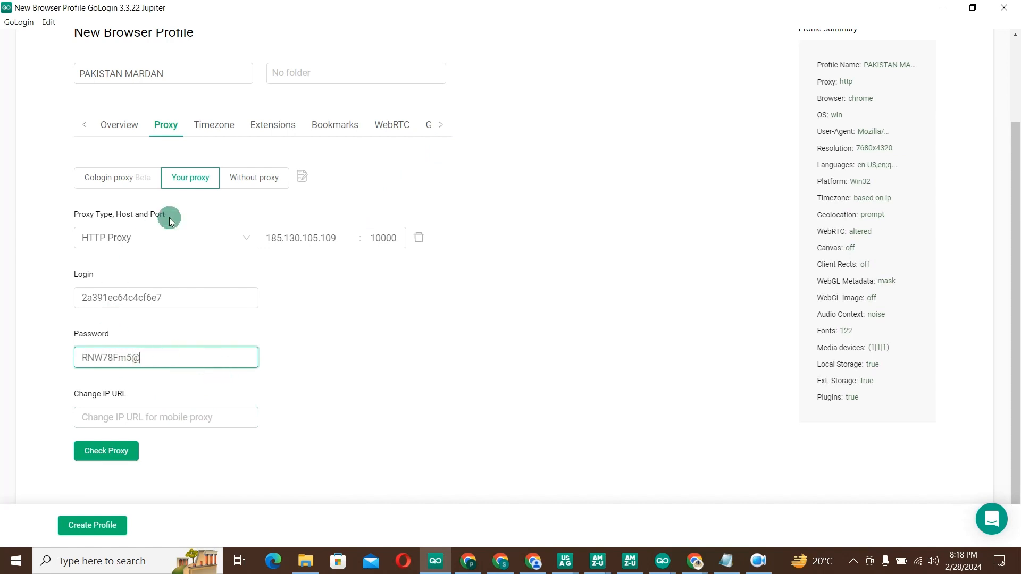
# Switch to Notepad and review the username, password, IP address and port parts of the exported proxy line
pyautogui.click(728, 561)
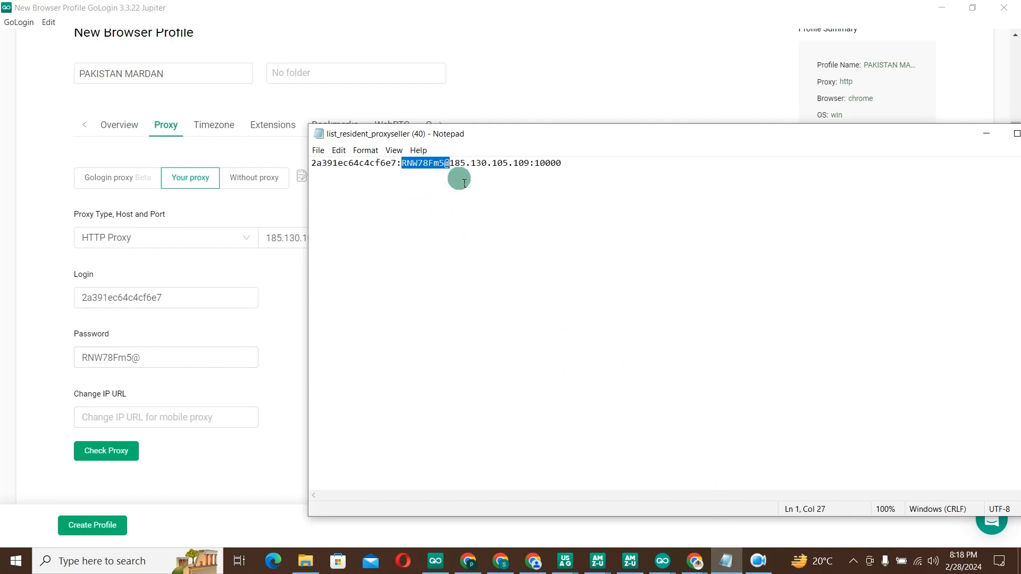
pyautogui.click(440, 180)
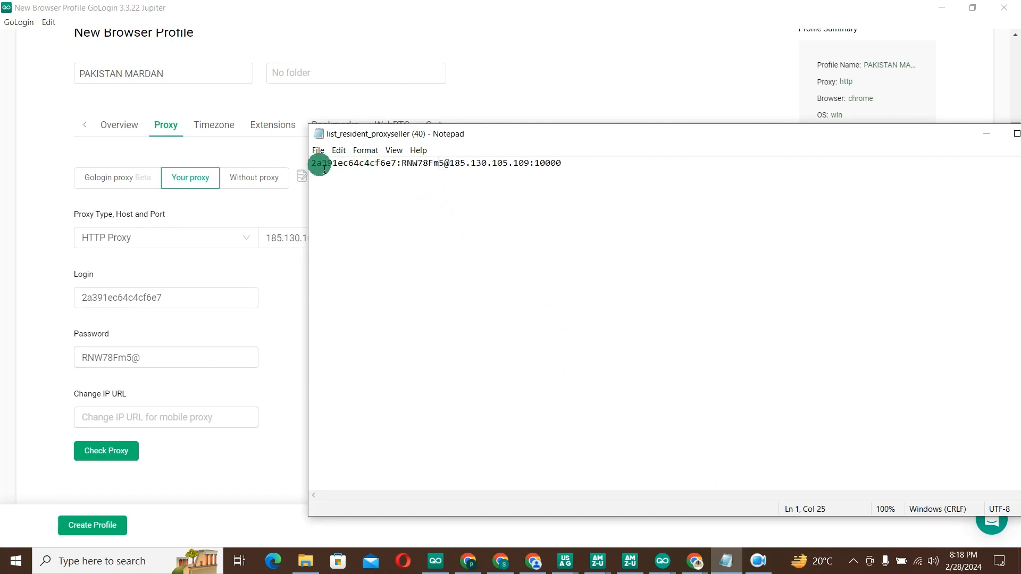
pyautogui.moveTo(313, 164); pyautogui.dragTo(360, 169)
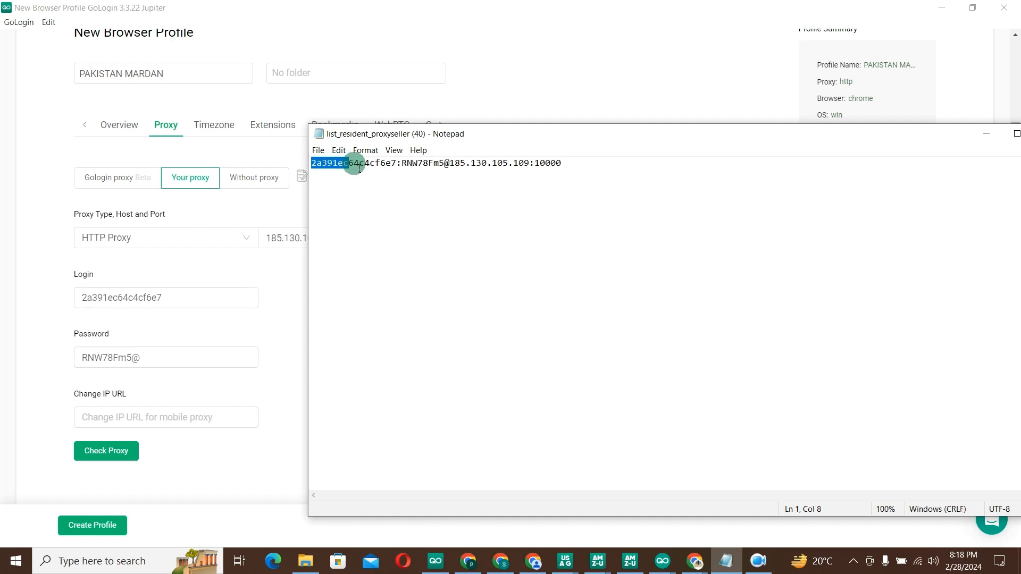
pyautogui.click(402, 164)
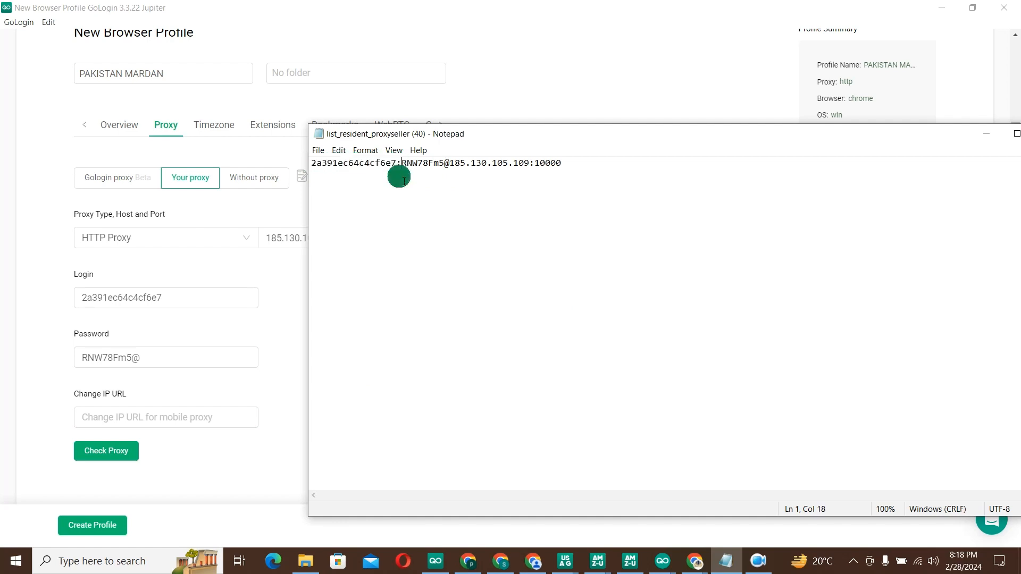
pyautogui.moveTo(407, 165); pyautogui.dragTo(441, 167)
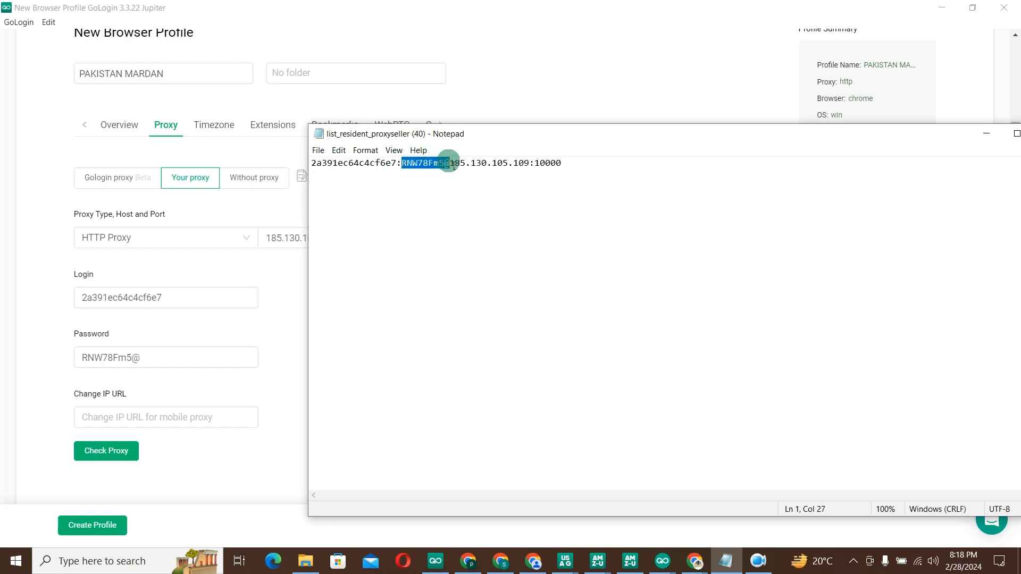
pyautogui.click(449, 172)
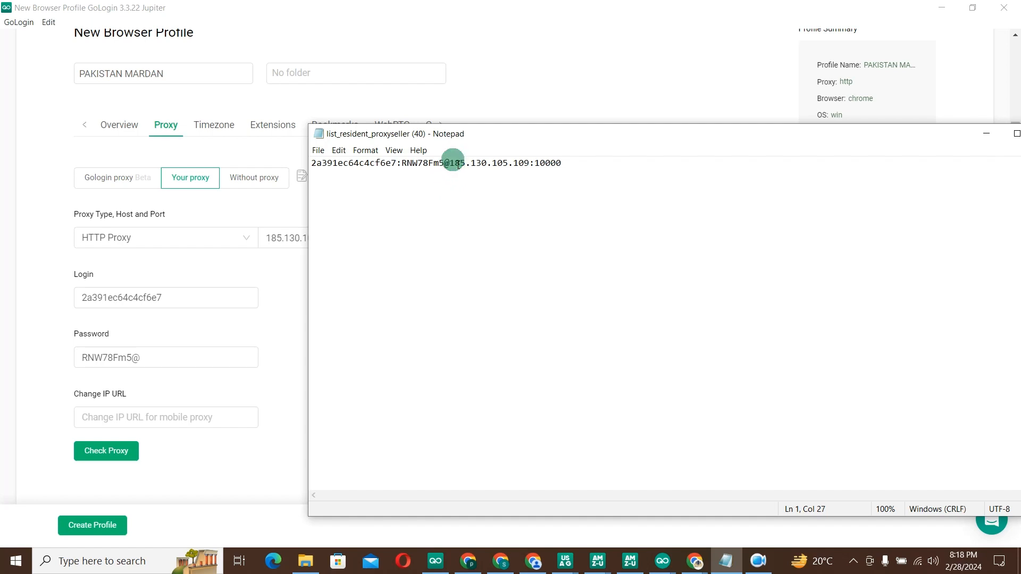
pyautogui.moveTo(463, 165); pyautogui.dragTo(520, 166)
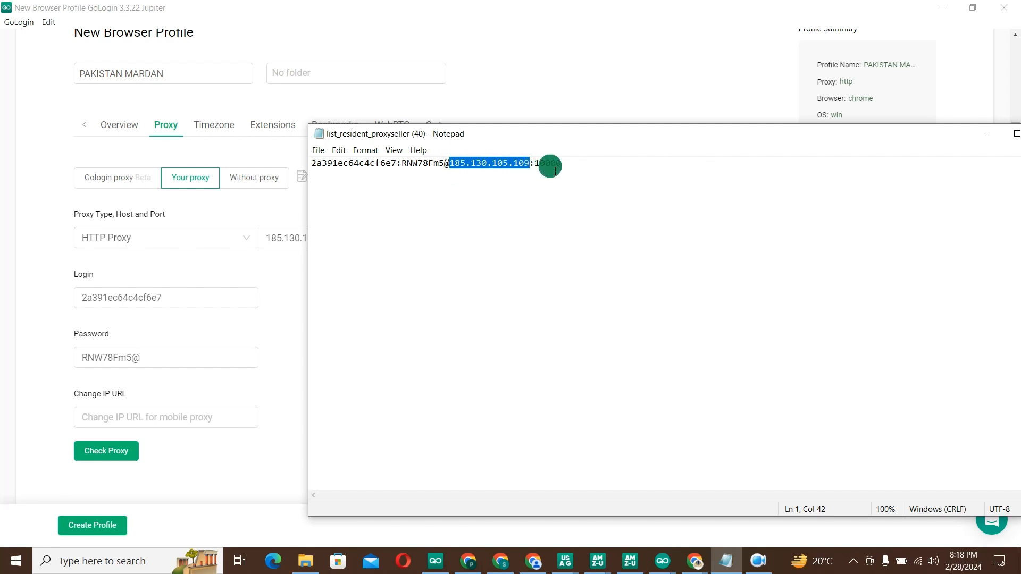
pyautogui.click(548, 165)
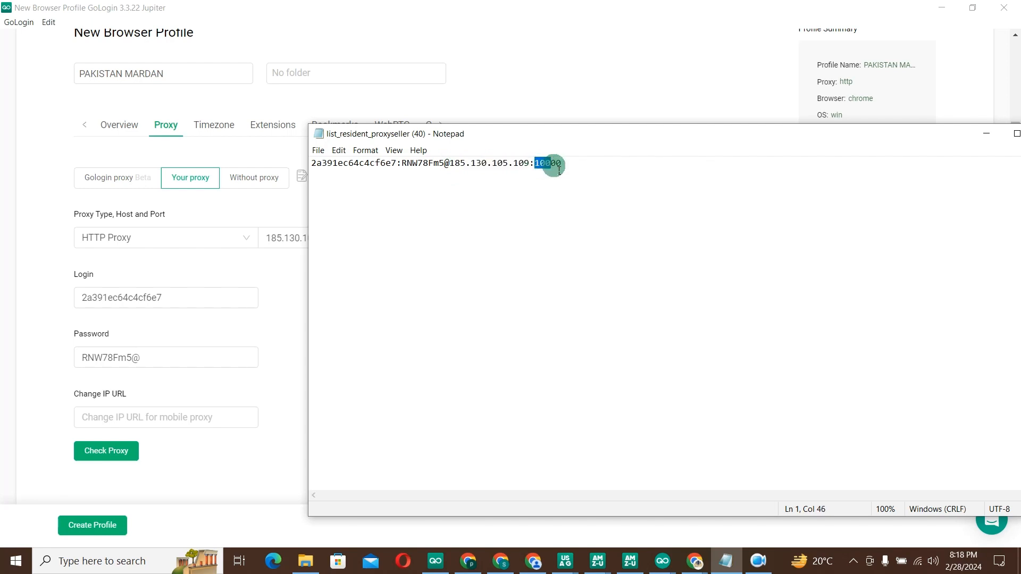
pyautogui.click(545, 164)
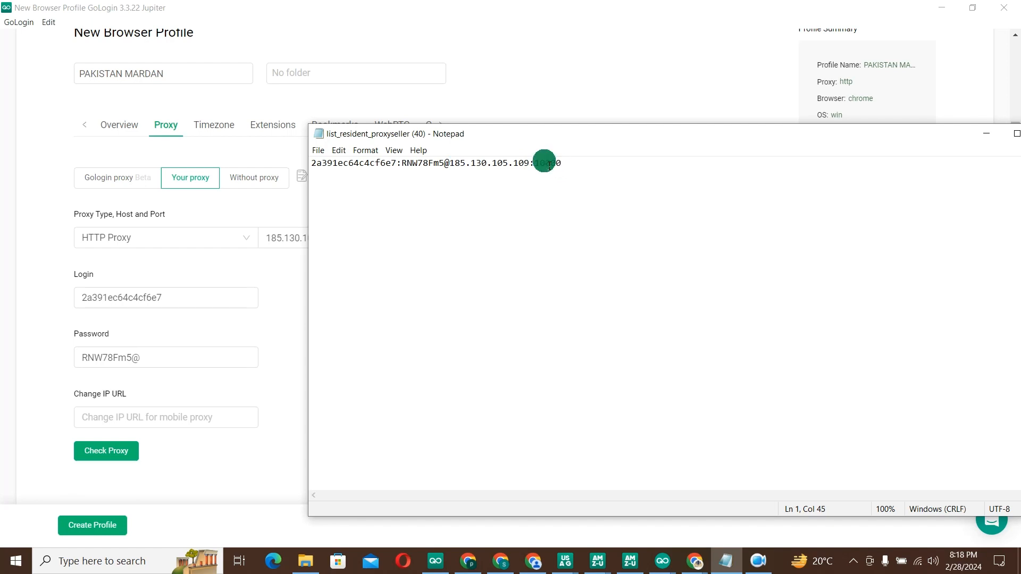
# Switch back to GoLogin and create the PAKISTAN MARDAN profile with the entered proxy details
pyautogui.click(243, 315)
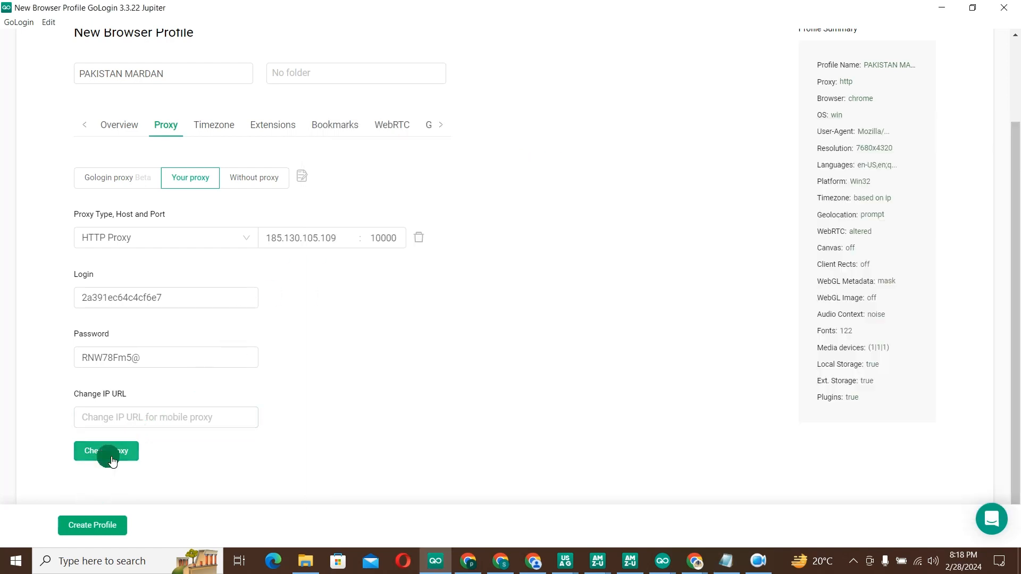
pyautogui.click(203, 383)
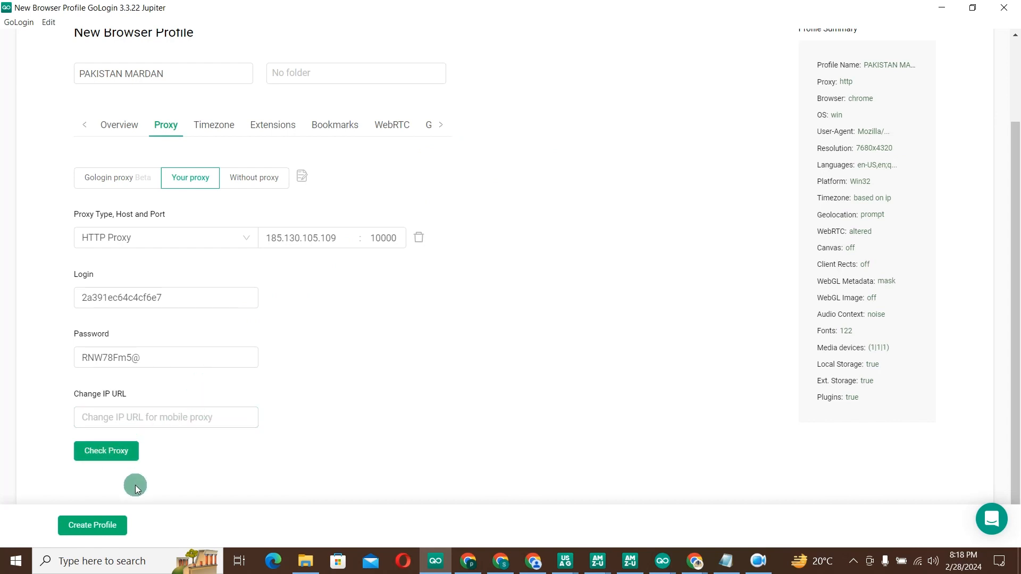
pyautogui.click(110, 520)
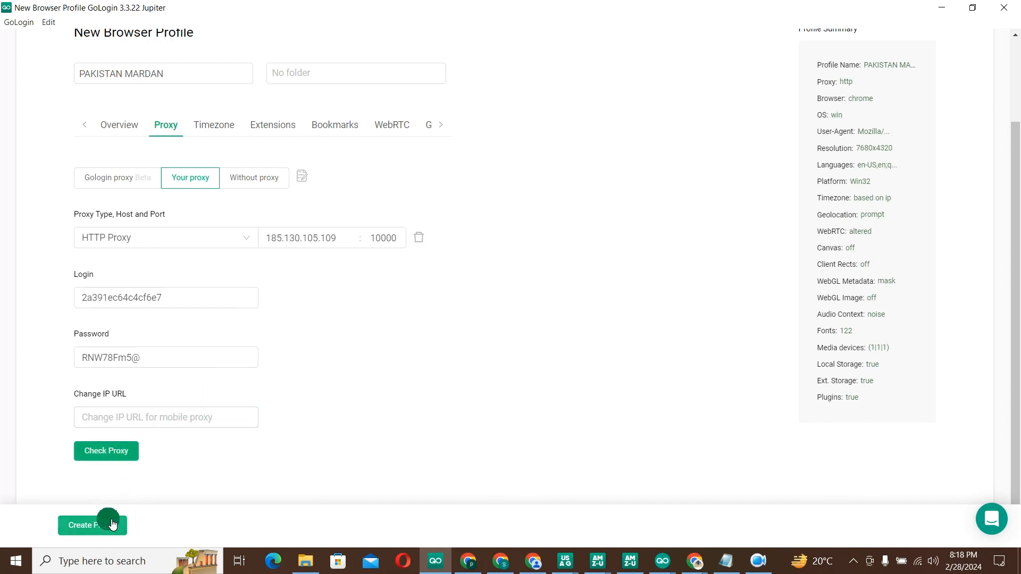
# Leave the new browser profile form and look through the list of existing GoLogin profiles
pyautogui.click(1010, 7)
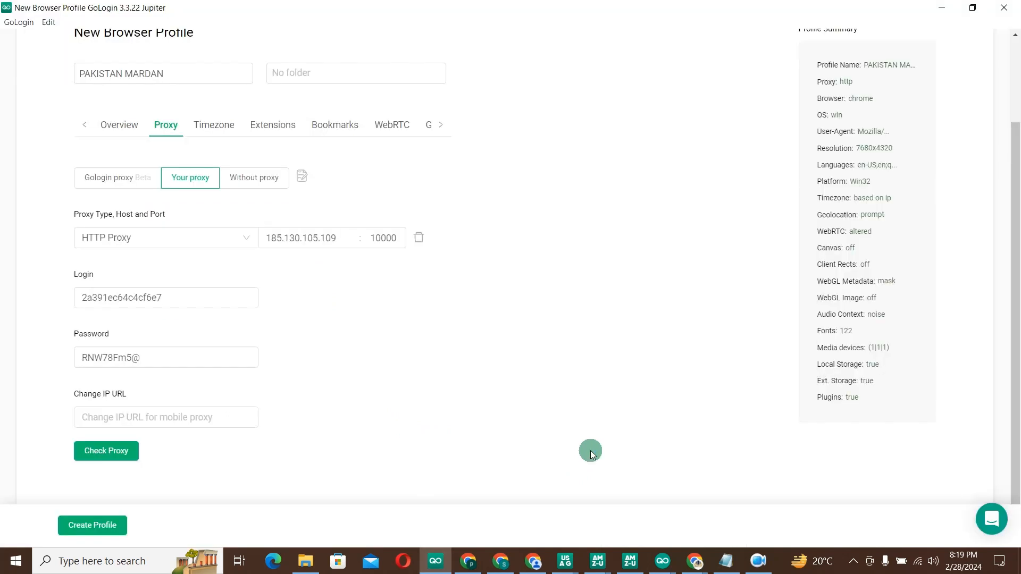
pyautogui.scroll(1, 583, 205)
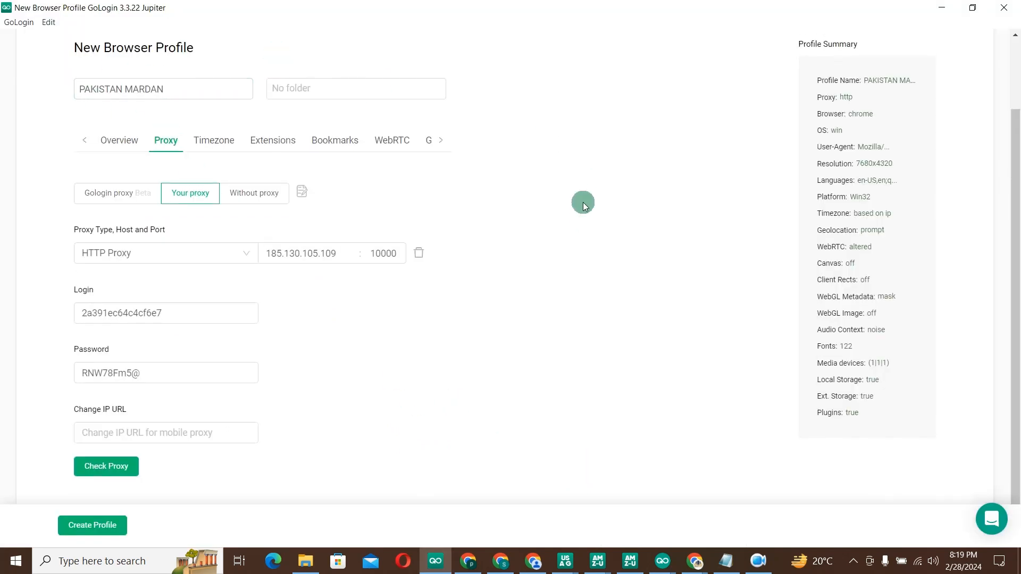
pyautogui.scroll(3, 583, 204)
pyautogui.click(34, 51)
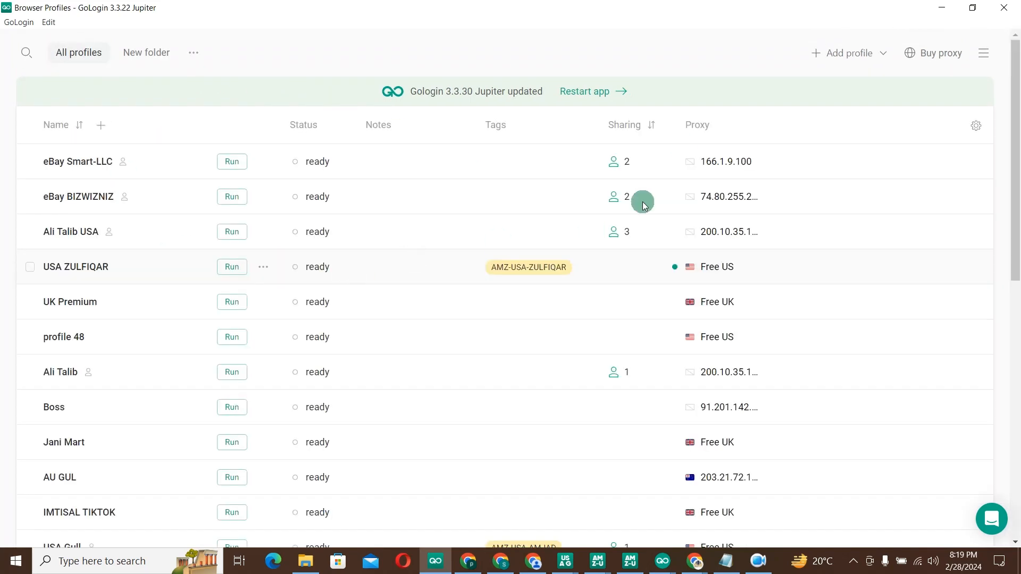
pyautogui.scroll(-10, 644, 201)
# Switch to the Proxy-Seller orders page in the browser and go to the filter settings of the Export form
pyautogui.click(942, 12)
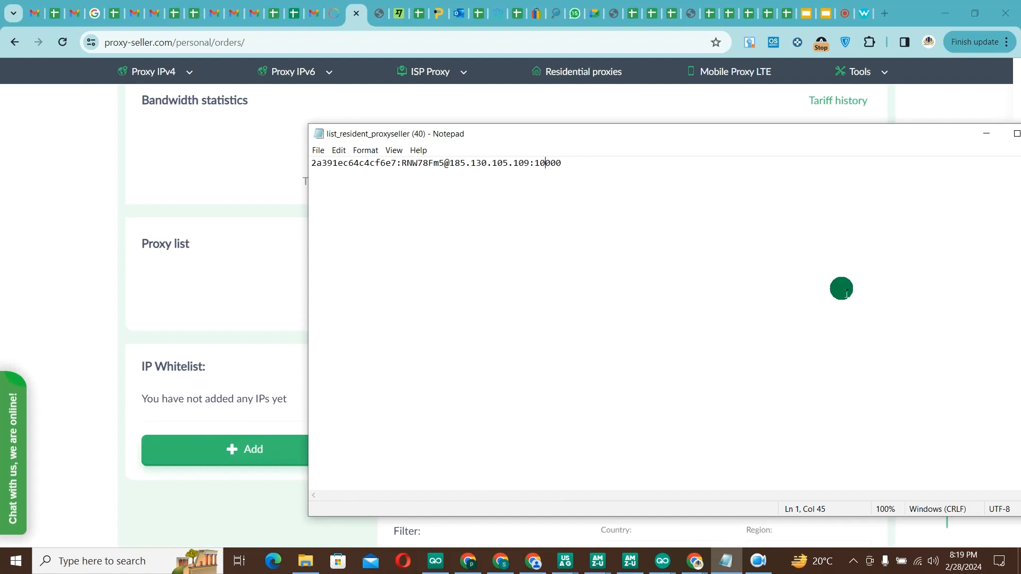
pyautogui.click(243, 222)
pyautogui.scroll(-4, 689, 389)
pyautogui.scroll(-1, 689, 389)
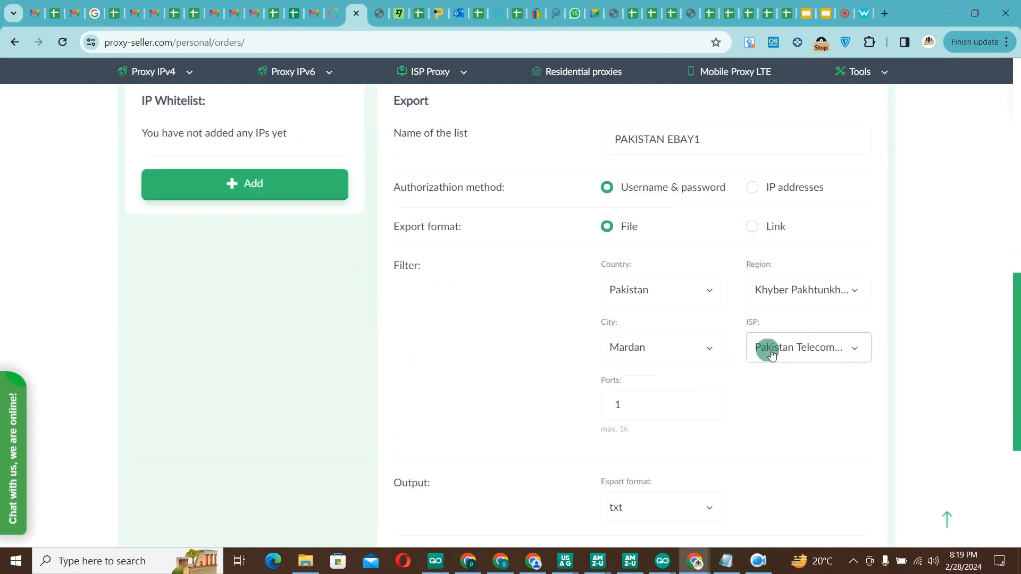
# Set the export filter's region to Sindh and browse the cities offered for it
pyautogui.click(621, 344)
pyautogui.click(752, 306)
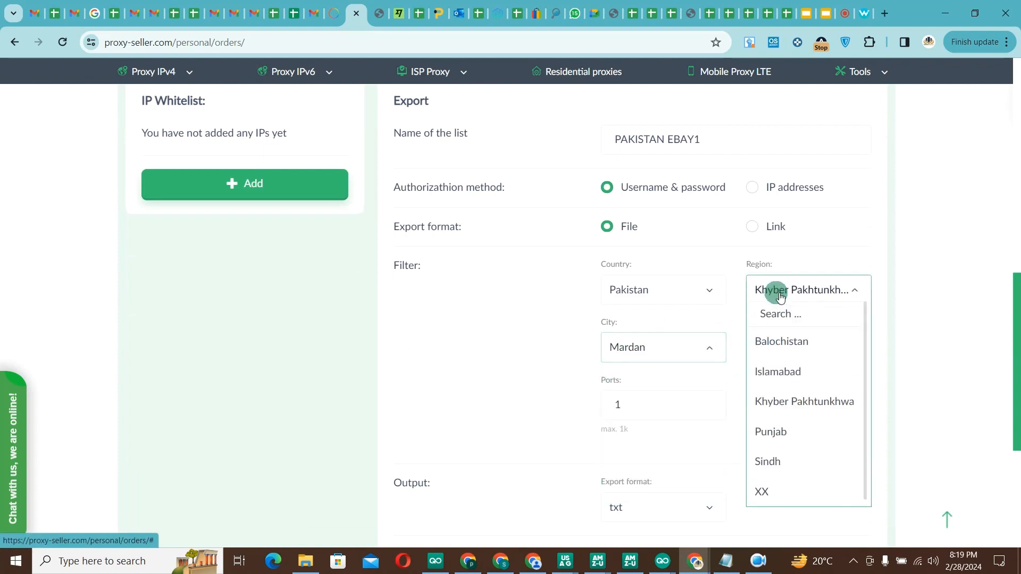
pyautogui.click(785, 462)
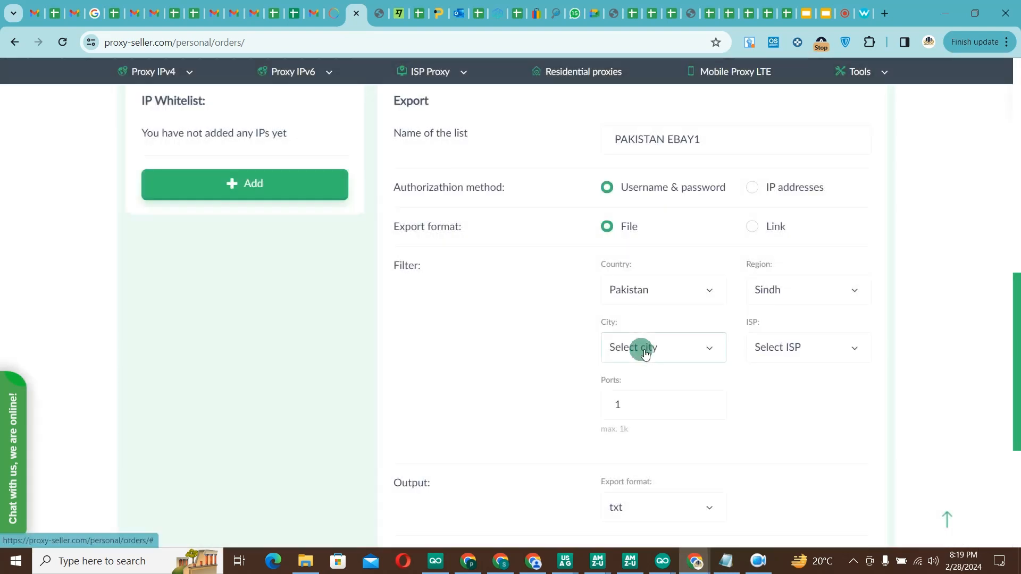
pyautogui.click(646, 352)
pyautogui.scroll(-5, 847, 358)
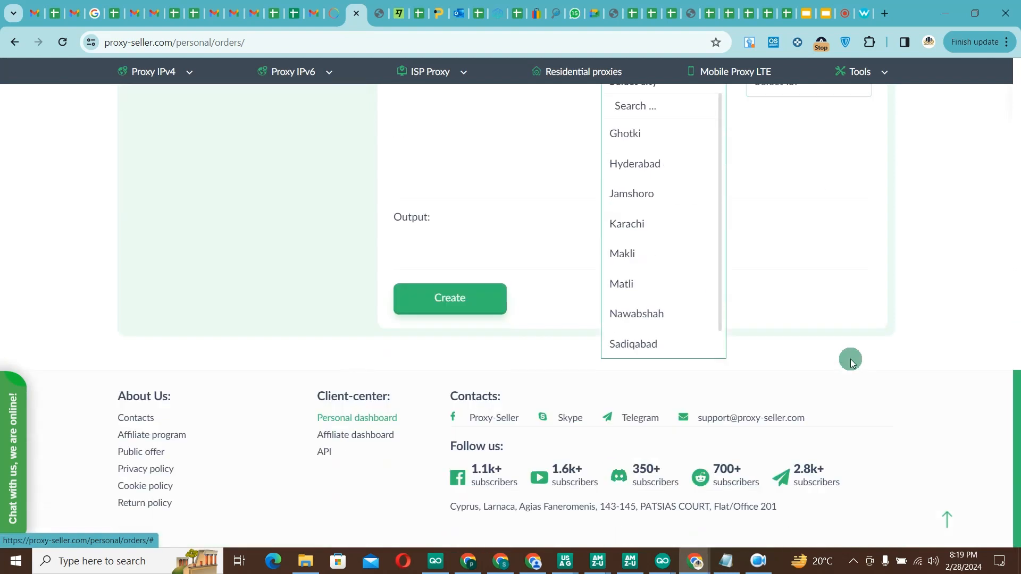
pyautogui.scroll(5, 847, 358)
pyautogui.click(636, 408)
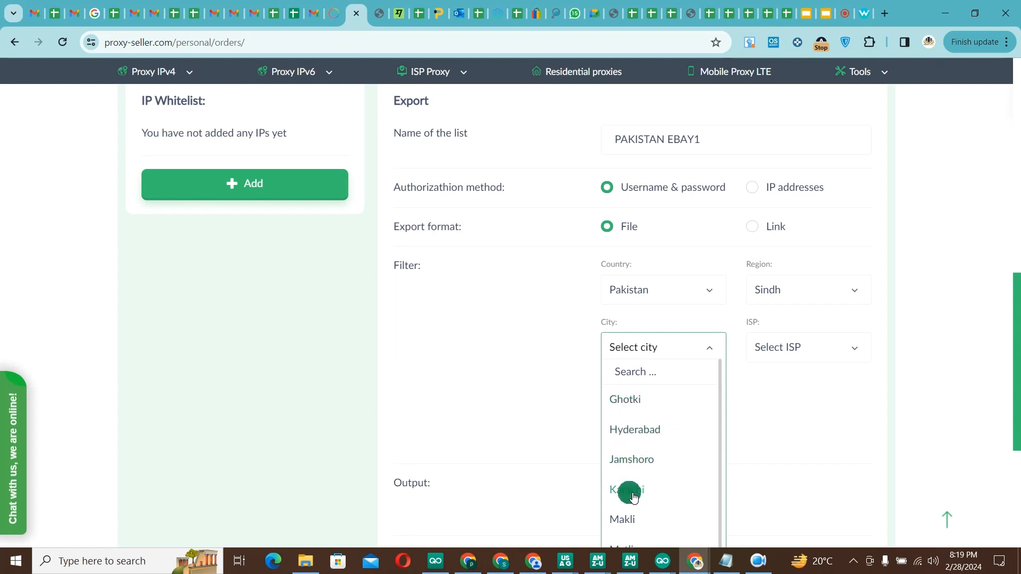
pyautogui.scroll(-5, 782, 404)
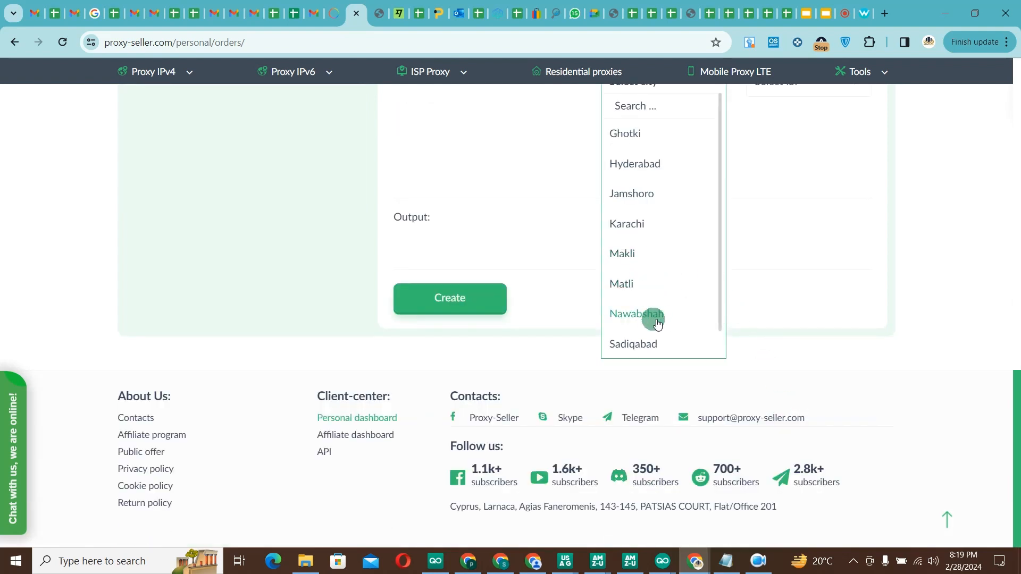
pyautogui.scroll(-1, 650, 326)
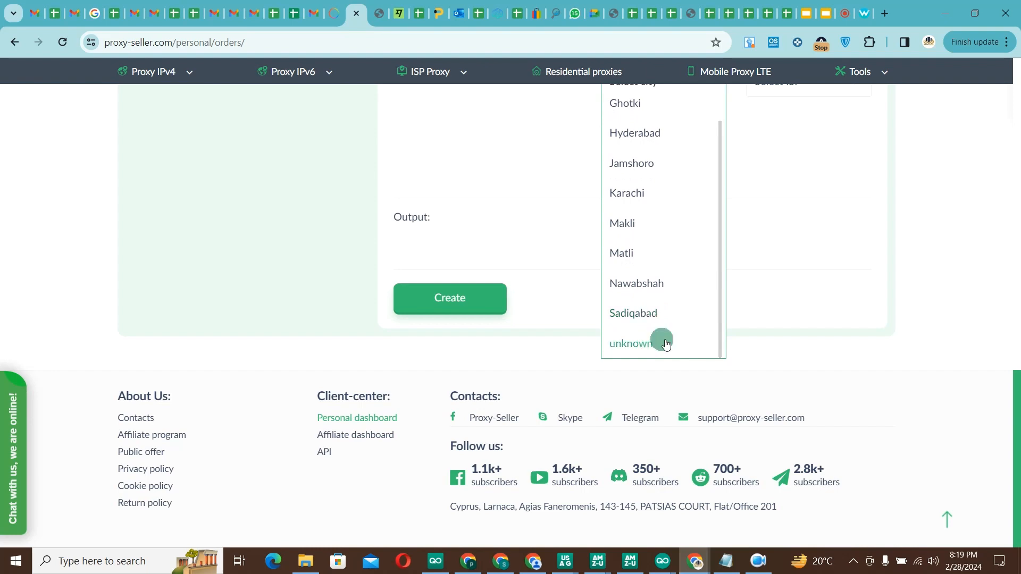
pyautogui.scroll(5, 807, 323)
# Set the export filter's region to Punjab
pyautogui.click(791, 290)
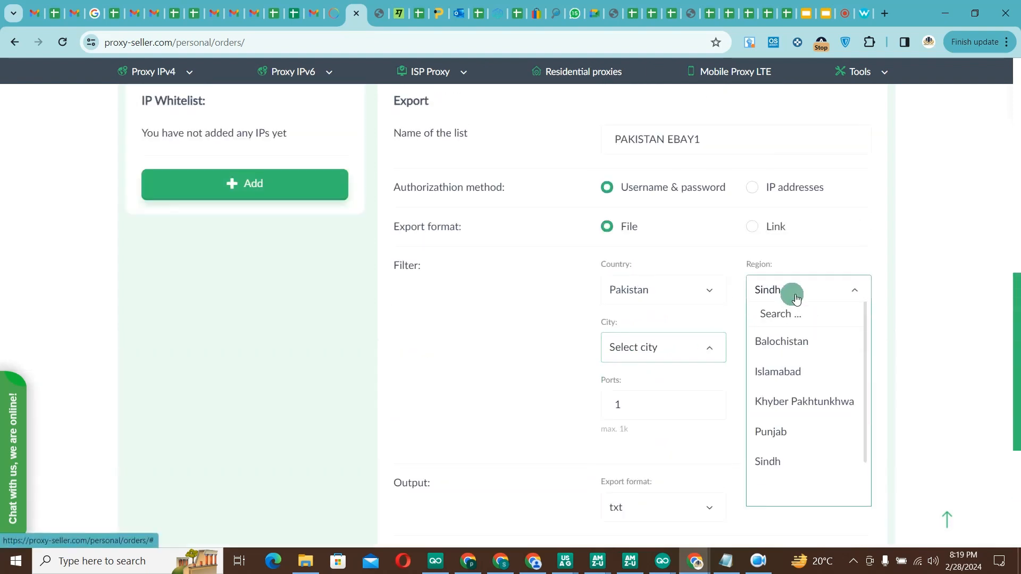
pyautogui.click(781, 432)
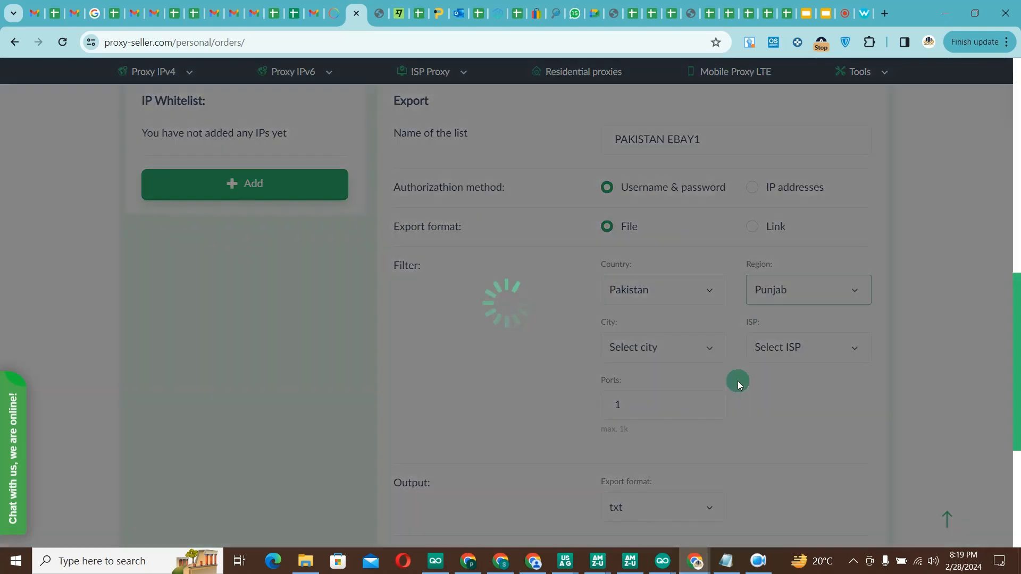
pyautogui.scroll(-5, 834, 289)
pyautogui.scroll(5, 834, 290)
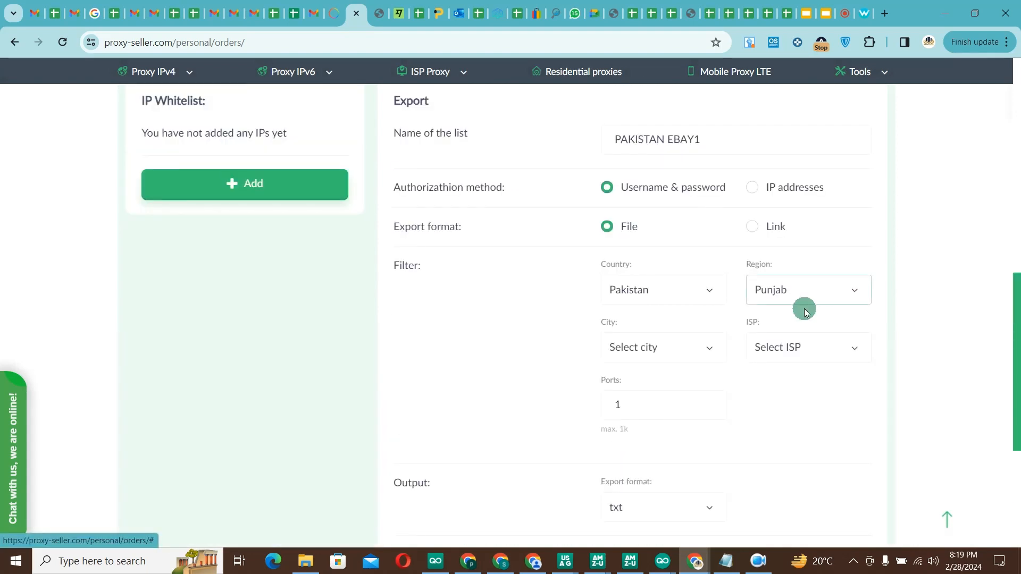
# Review the full list of cities offered for the Punjab region, then close the list
pyautogui.click(723, 352)
pyautogui.scroll(-5, 775, 339)
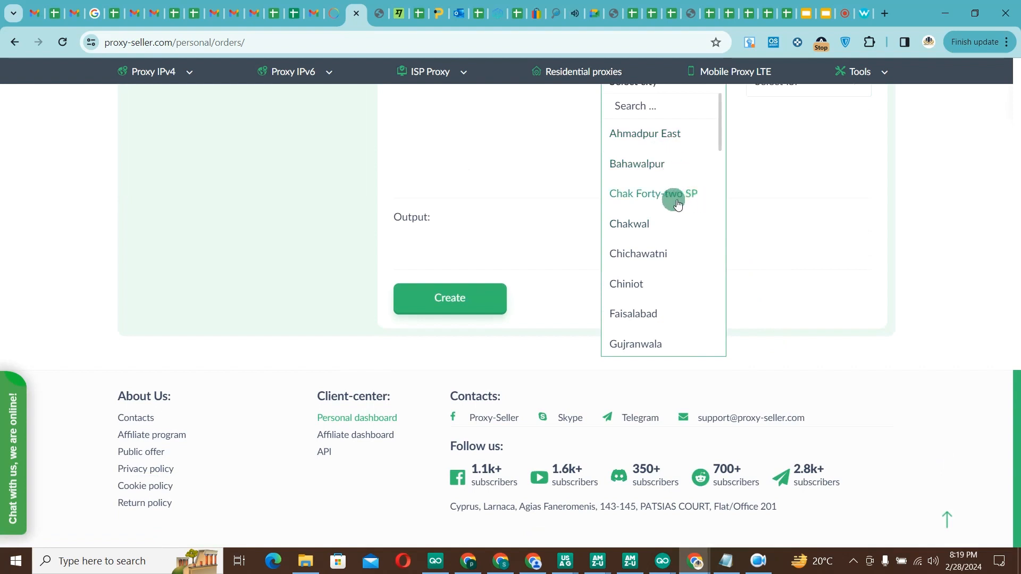
pyautogui.click(660, 211)
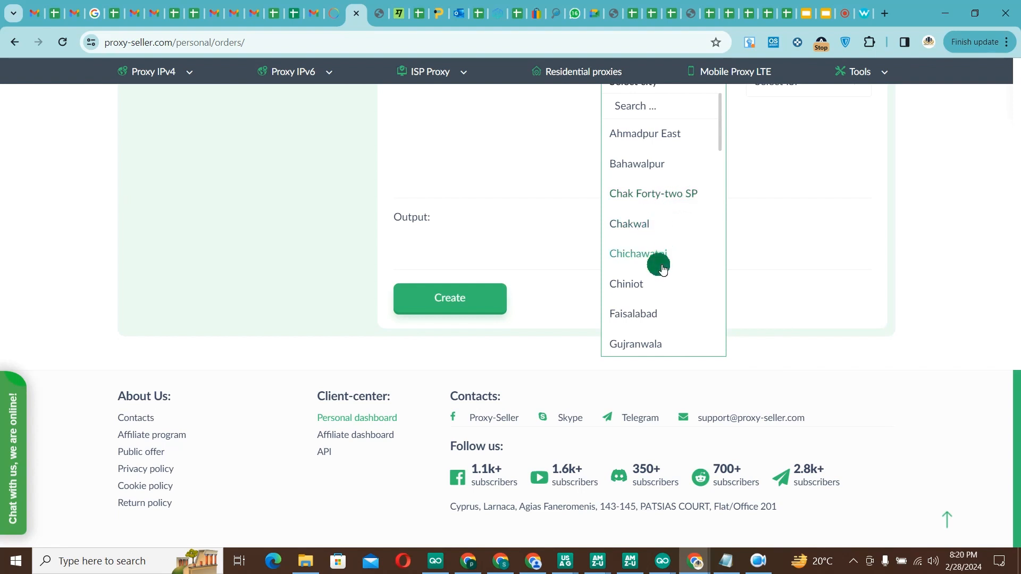
pyautogui.scroll(-5, 663, 268)
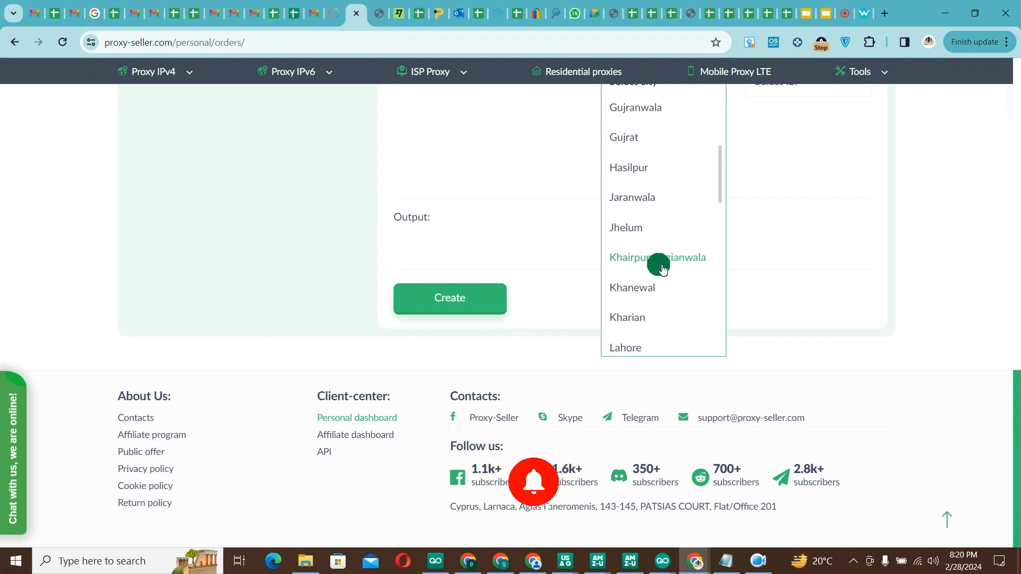
pyautogui.scroll(-4, 663, 268)
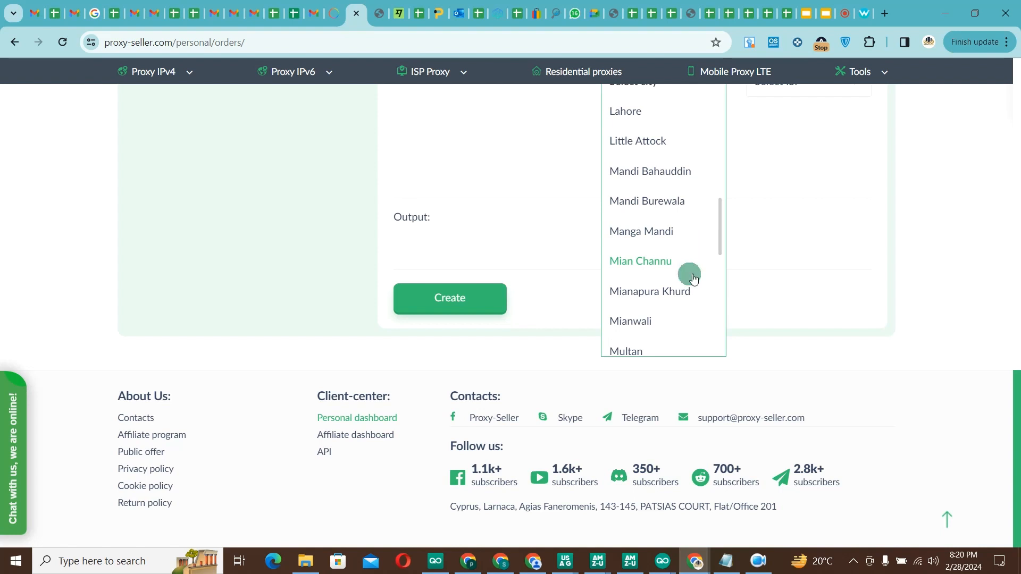
pyautogui.scroll(-5, 693, 279)
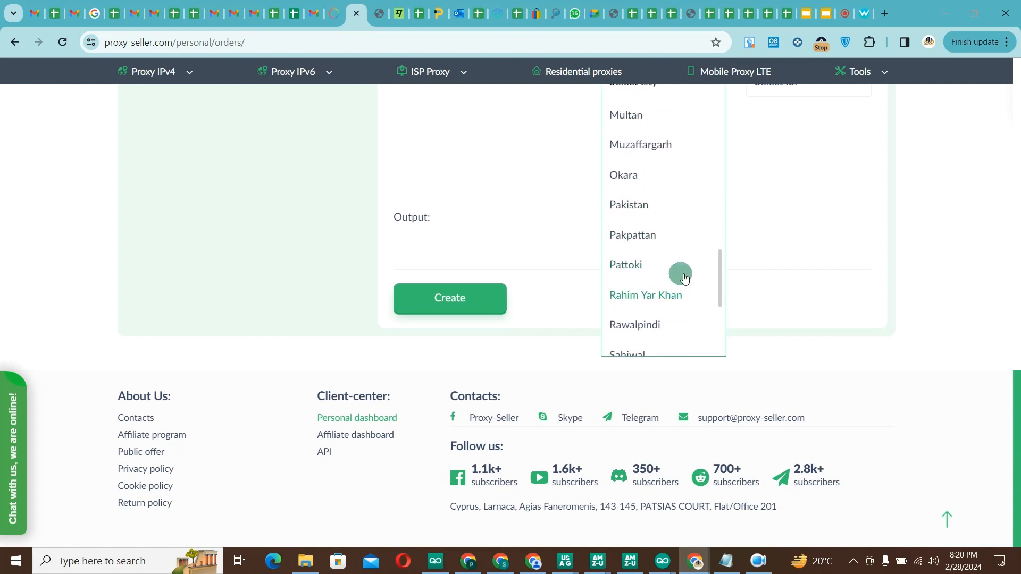
pyautogui.scroll(-4, 668, 255)
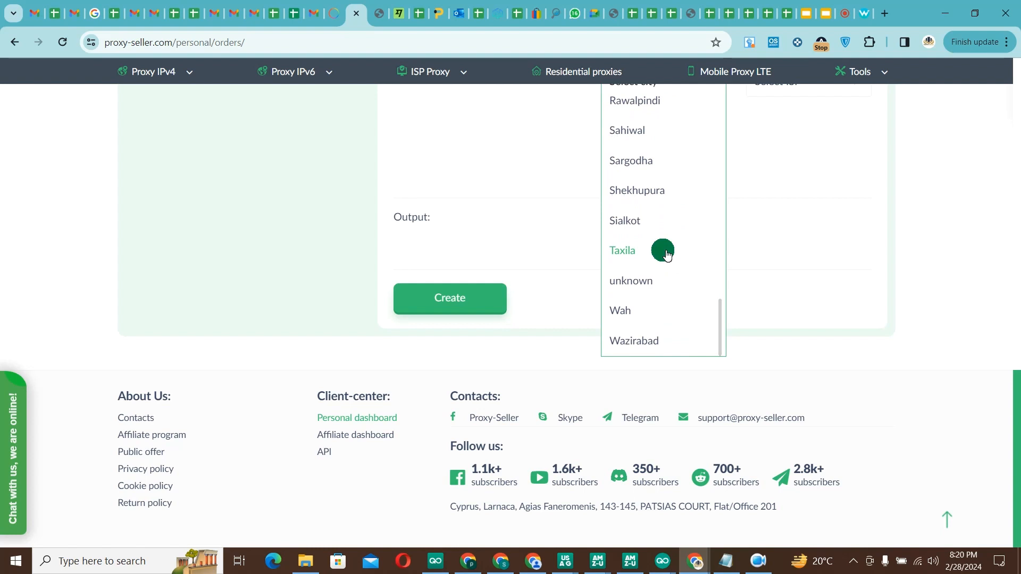
pyautogui.click(824, 233)
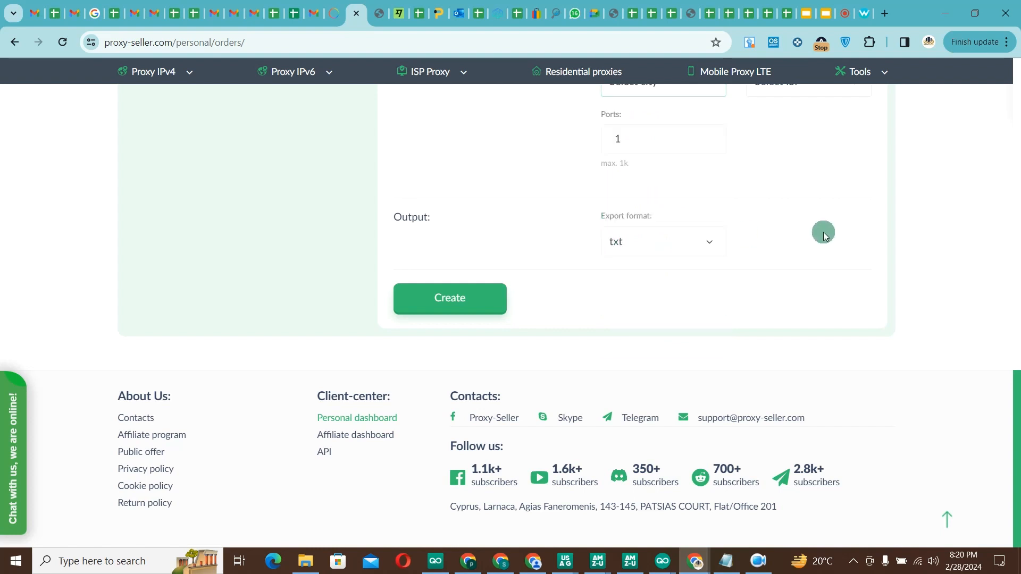
pyautogui.scroll(5, 828, 237)
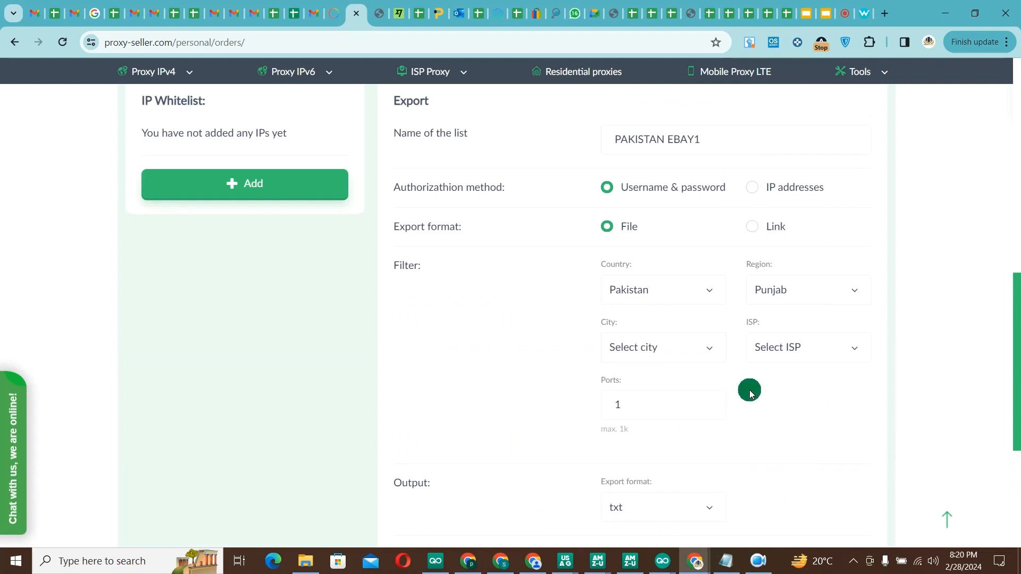
# Set the export filter's city to Bahawalpur and check which ISPs are offered for it
pyautogui.click(791, 347)
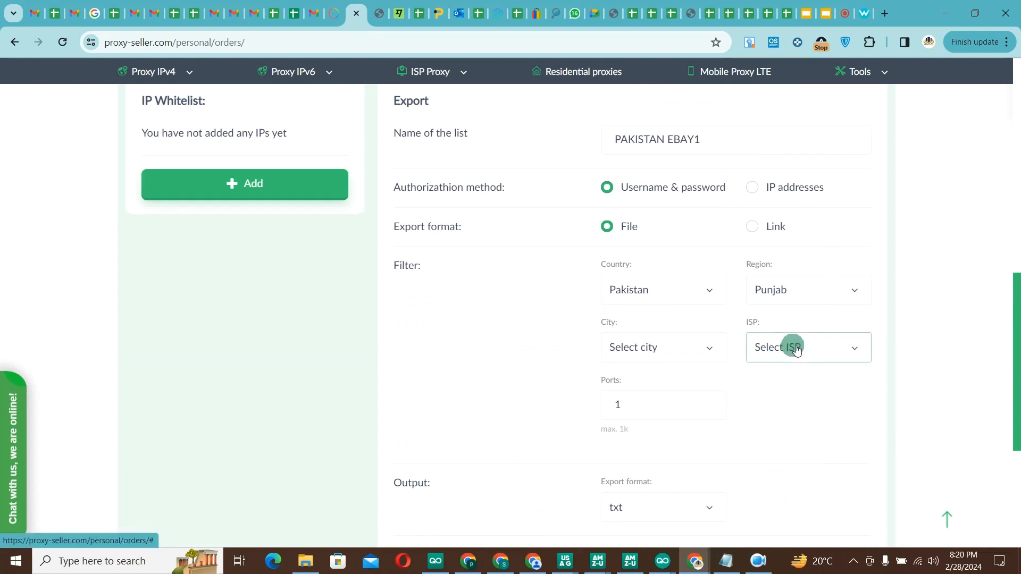
pyautogui.click(654, 360)
pyautogui.click(627, 426)
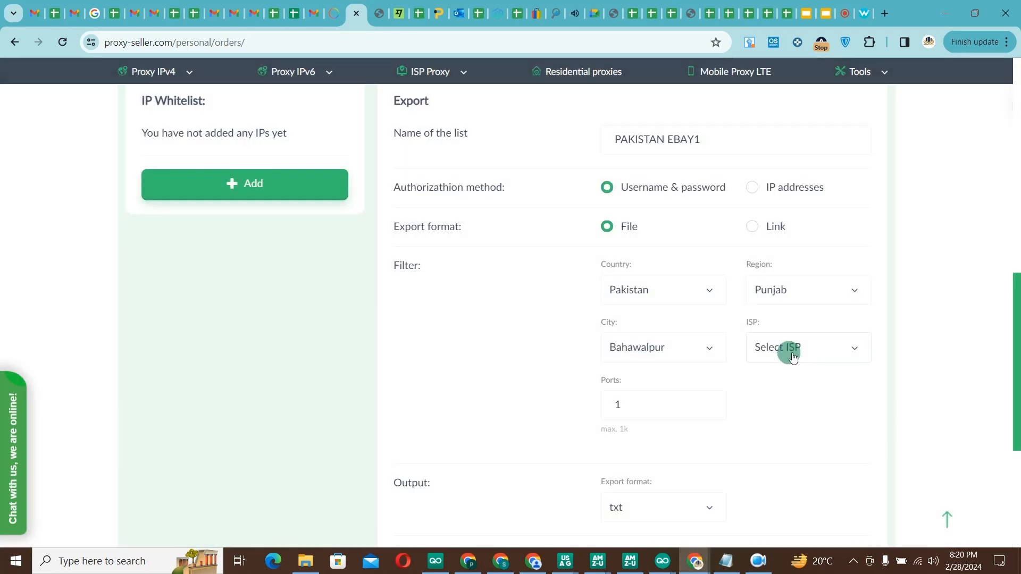
pyautogui.click(788, 349)
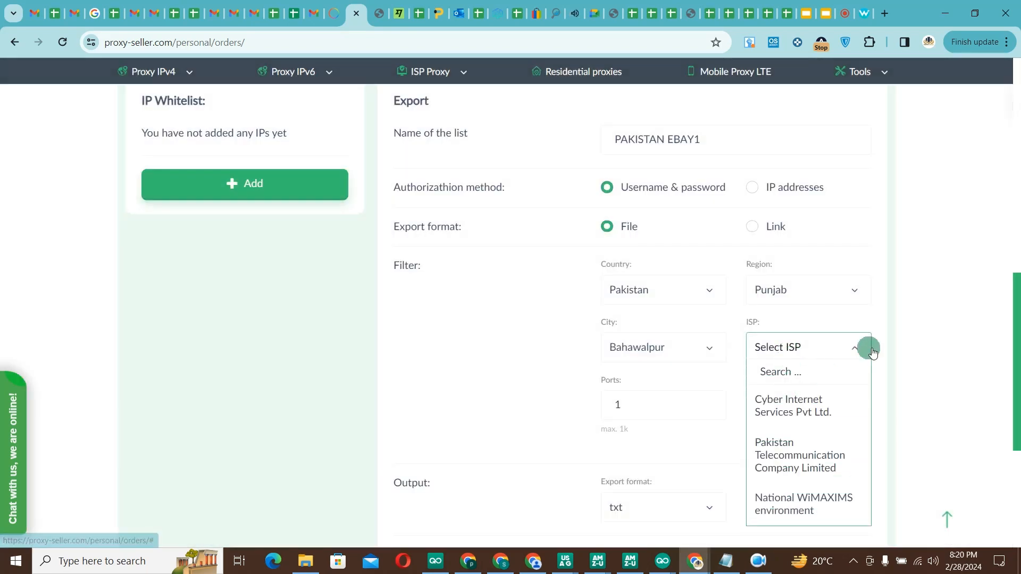
pyautogui.scroll(-3, 930, 314)
pyautogui.scroll(3, 927, 314)
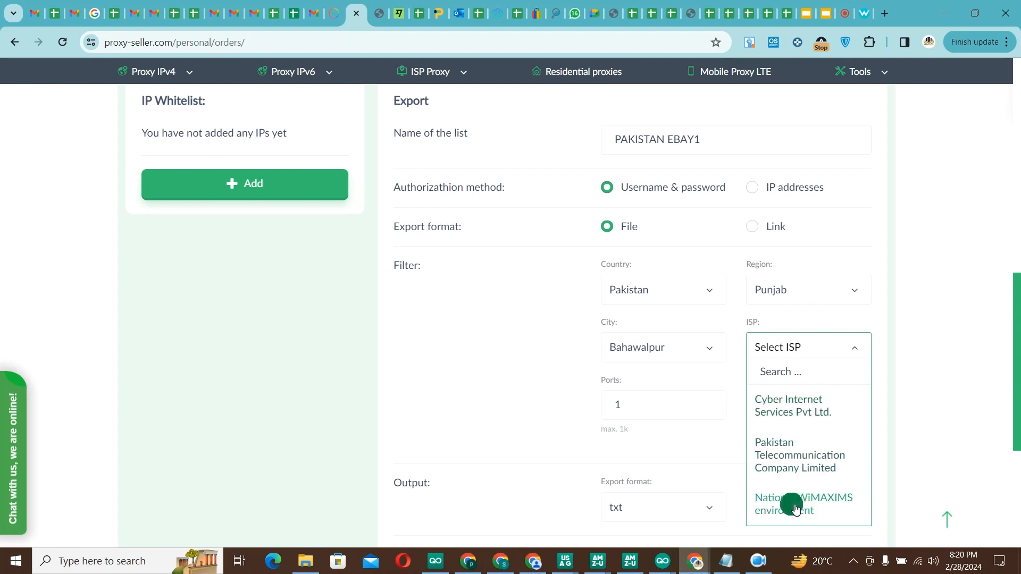
# Reopen the city choices and look through the Punjab cities once more for alternatives to Bahawalpur
pyautogui.click(680, 354)
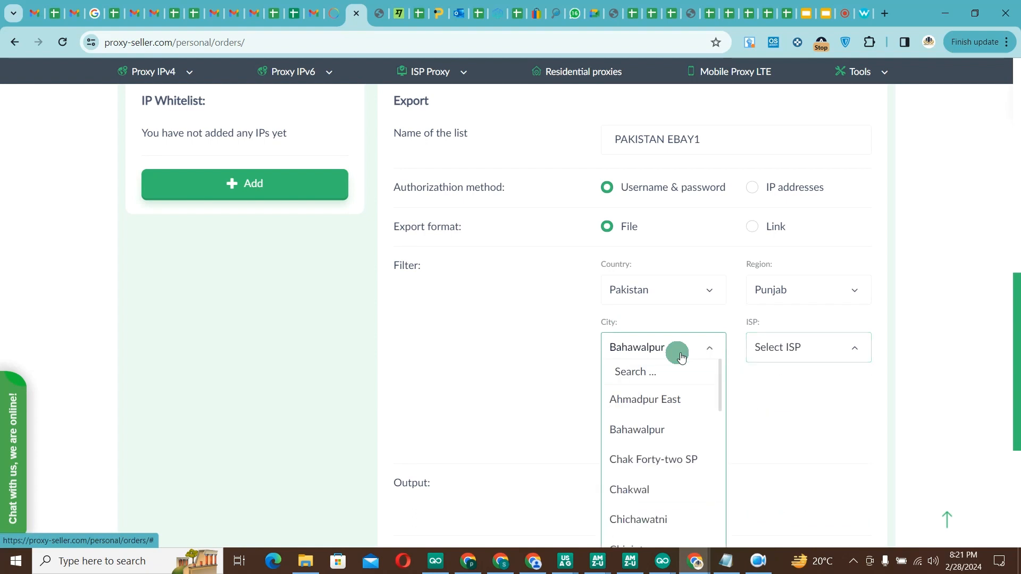
pyautogui.scroll(-5, 832, 346)
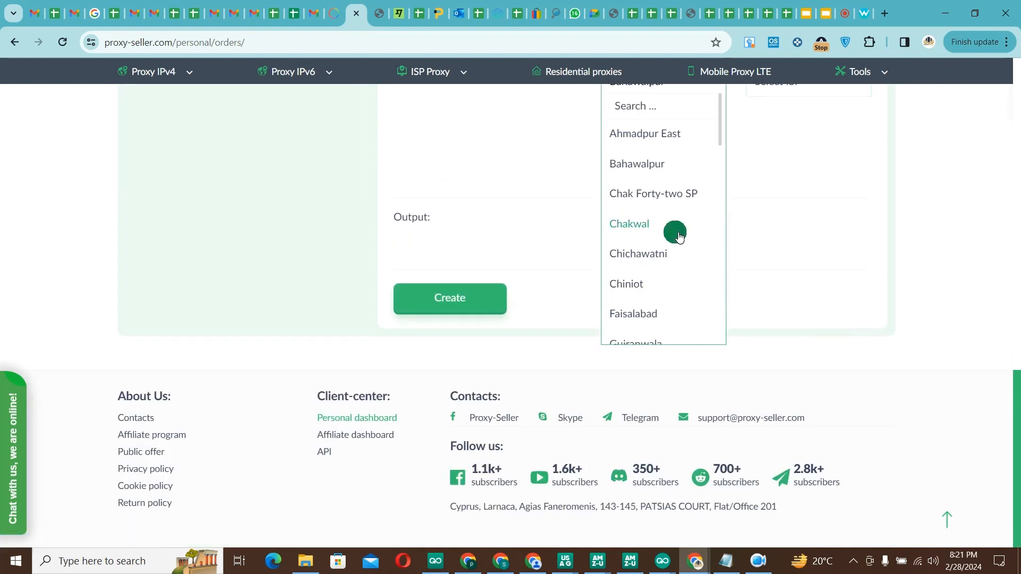
pyautogui.scroll(-4, 680, 235)
pyautogui.scroll(-10, 679, 236)
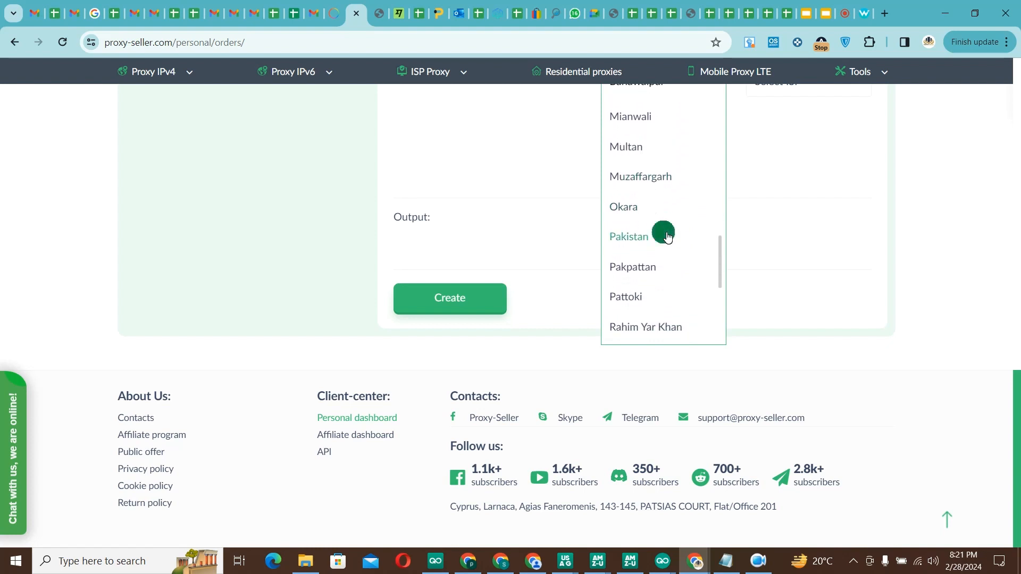
pyautogui.scroll(-4, 669, 236)
pyautogui.scroll(12, 668, 236)
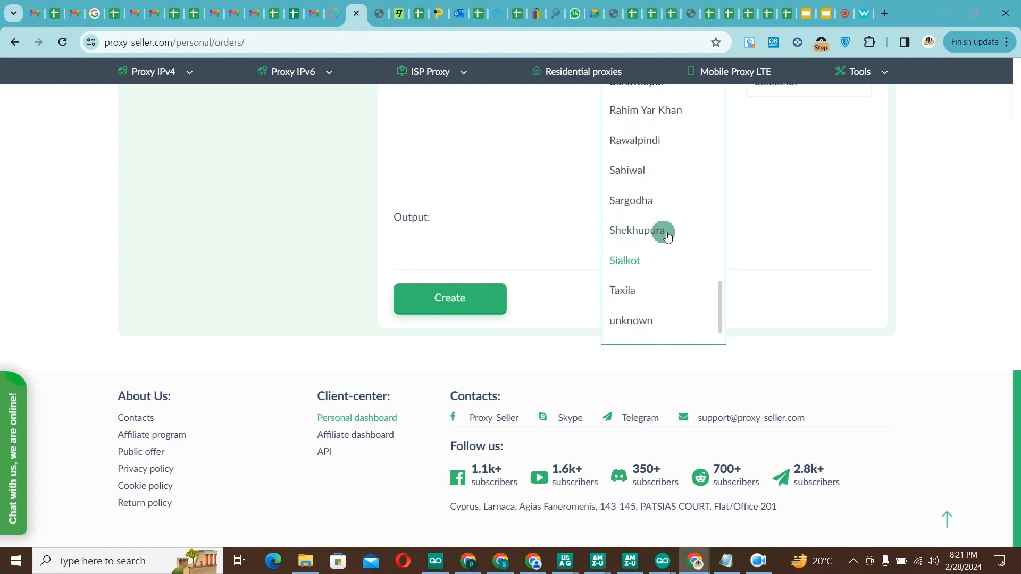
pyautogui.scroll(15, 669, 236)
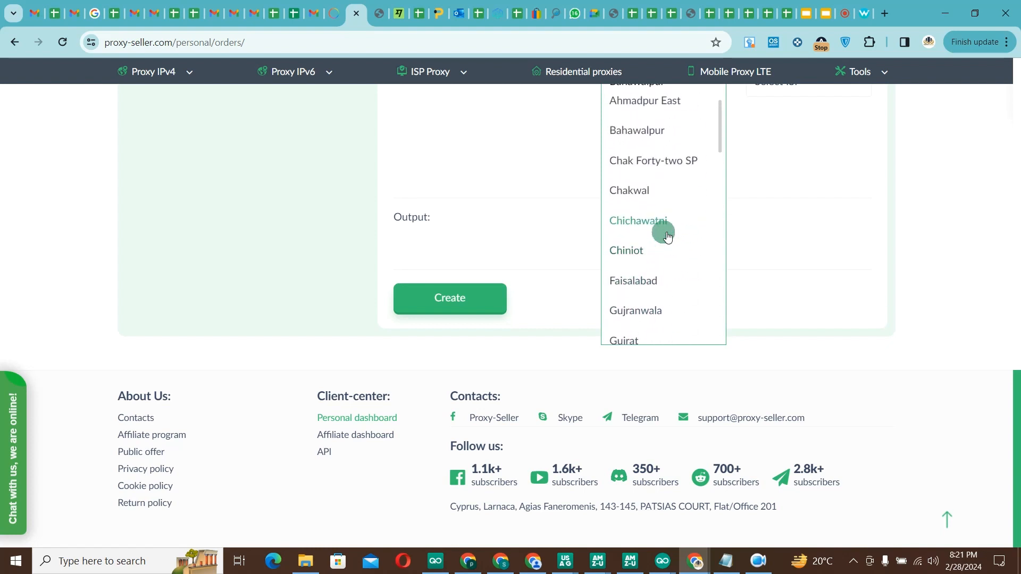
pyautogui.scroll(-10, 751, 249)
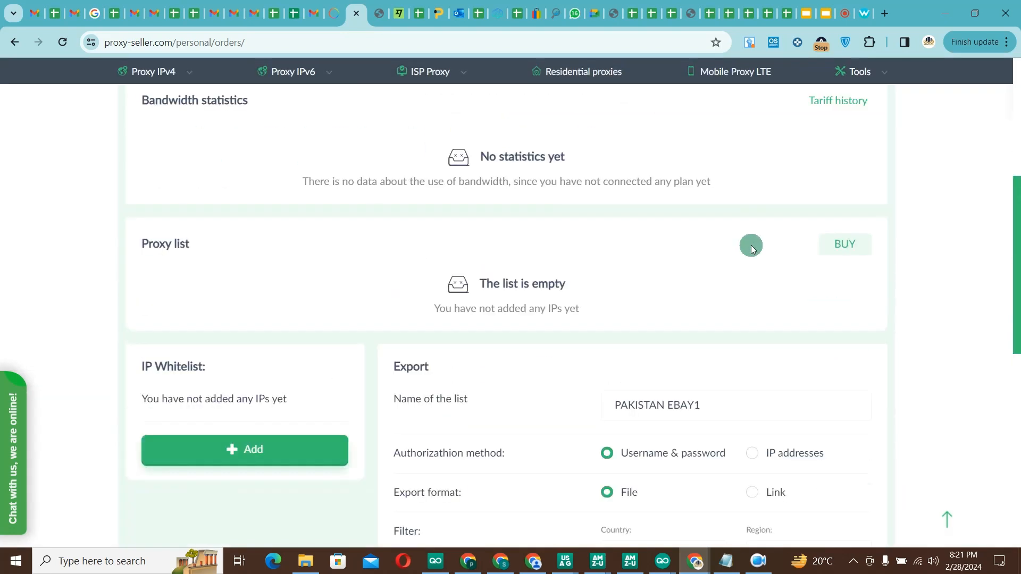
pyautogui.click(938, 232)
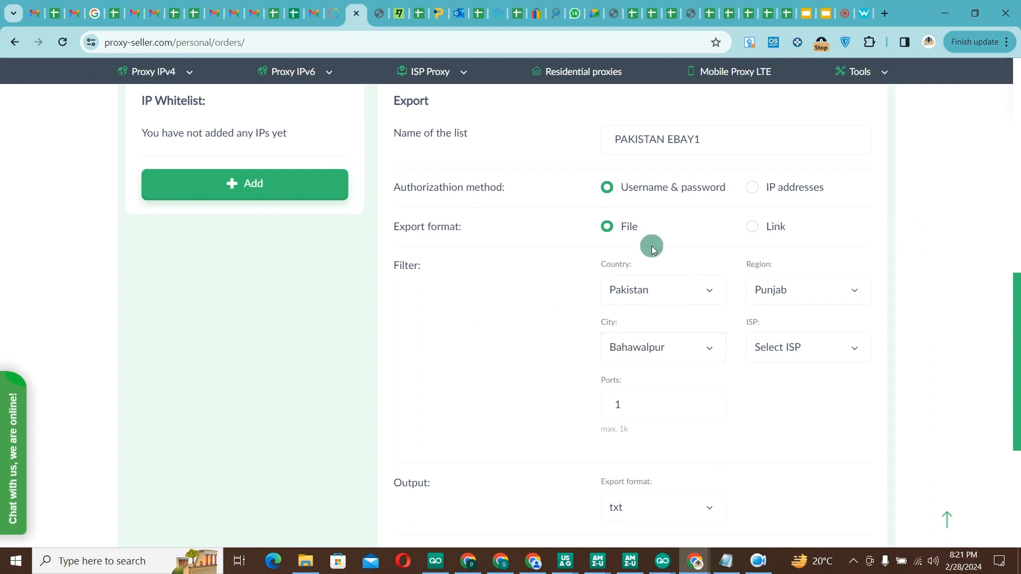
# Look through the countries offered in the export filter and set the country to Australia
pyautogui.click(665, 286)
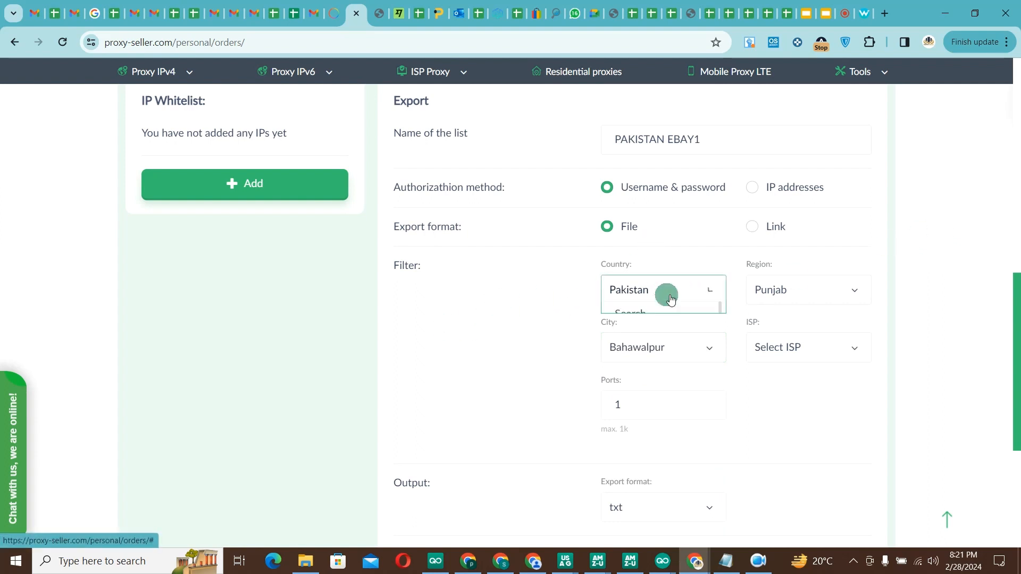
pyautogui.scroll(-5, 686, 391)
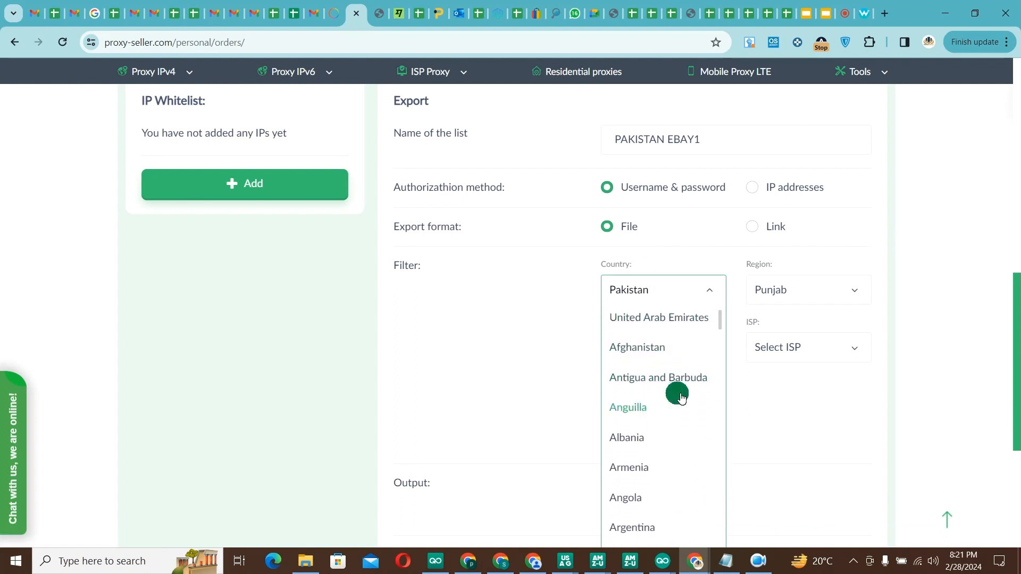
pyautogui.scroll(-8, 682, 398)
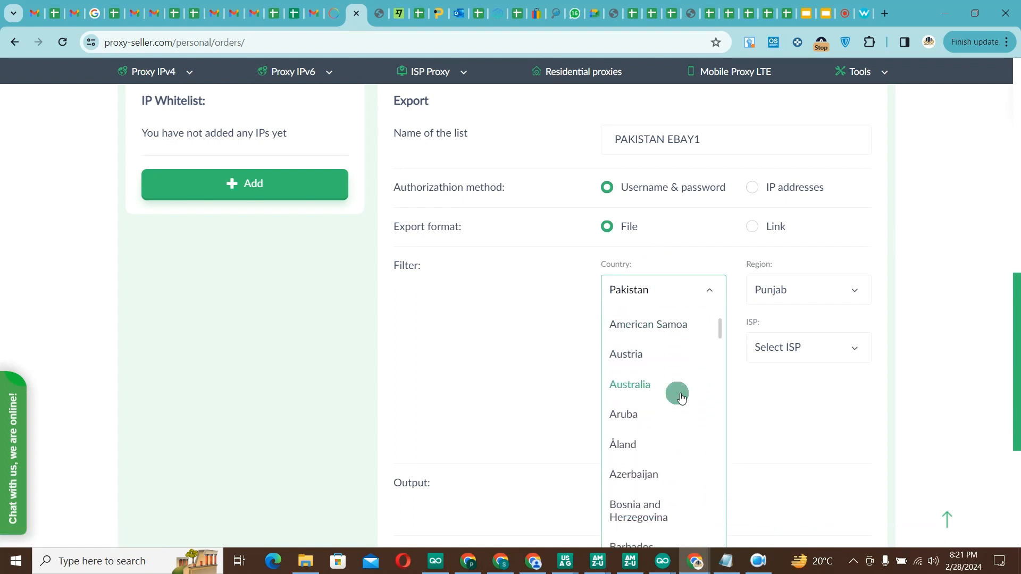
pyautogui.scroll(-1, 682, 398)
pyautogui.scroll(-5, 764, 317)
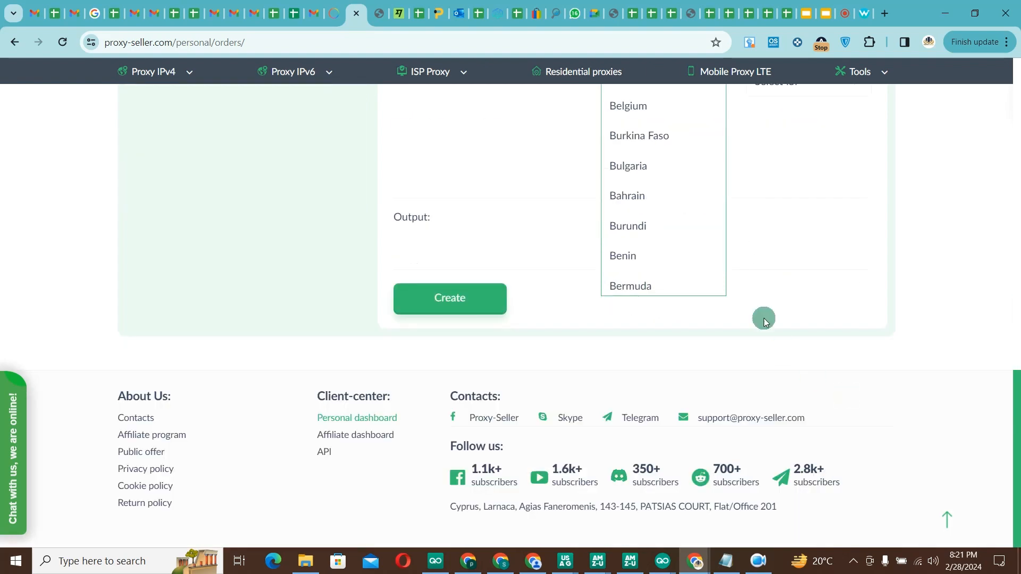
pyautogui.scroll(-5, 684, 169)
pyautogui.scroll(-1, 683, 168)
pyautogui.scroll(5, 873, 212)
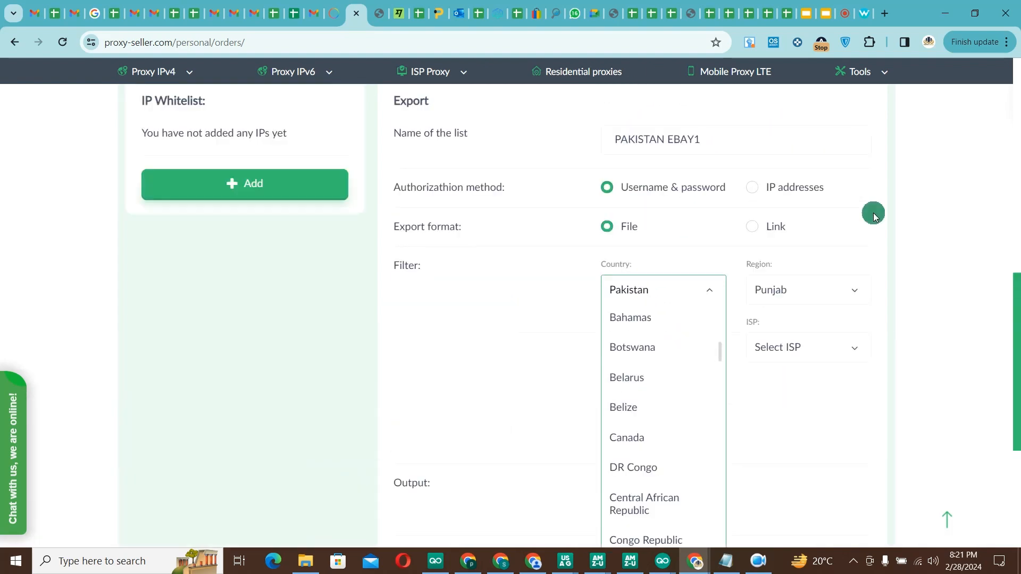
pyautogui.scroll(-5, 873, 213)
pyautogui.scroll(3, 792, 235)
pyautogui.scroll(3, 792, 235)
pyautogui.scroll(8, 667, 371)
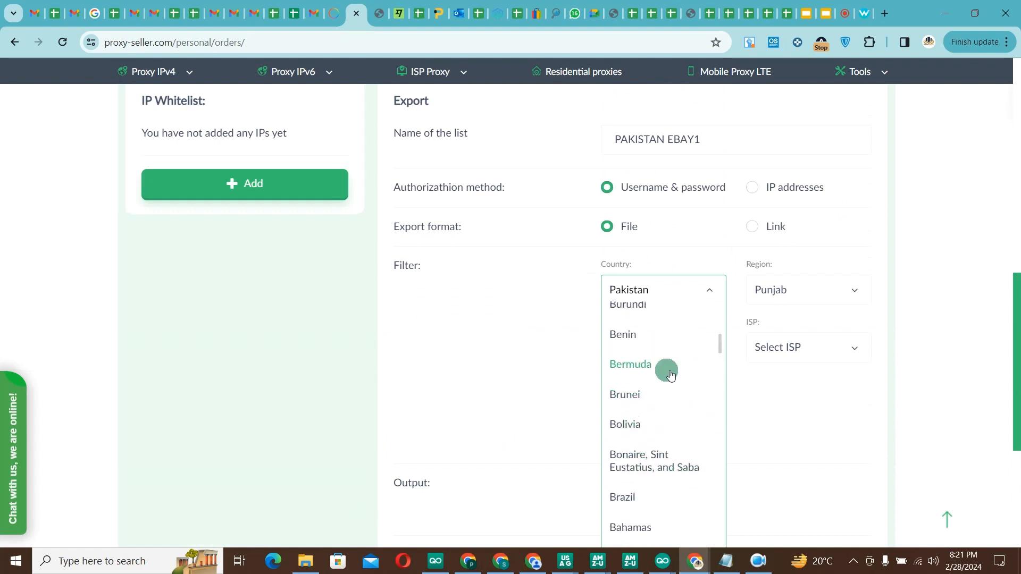
pyautogui.scroll(5, 671, 375)
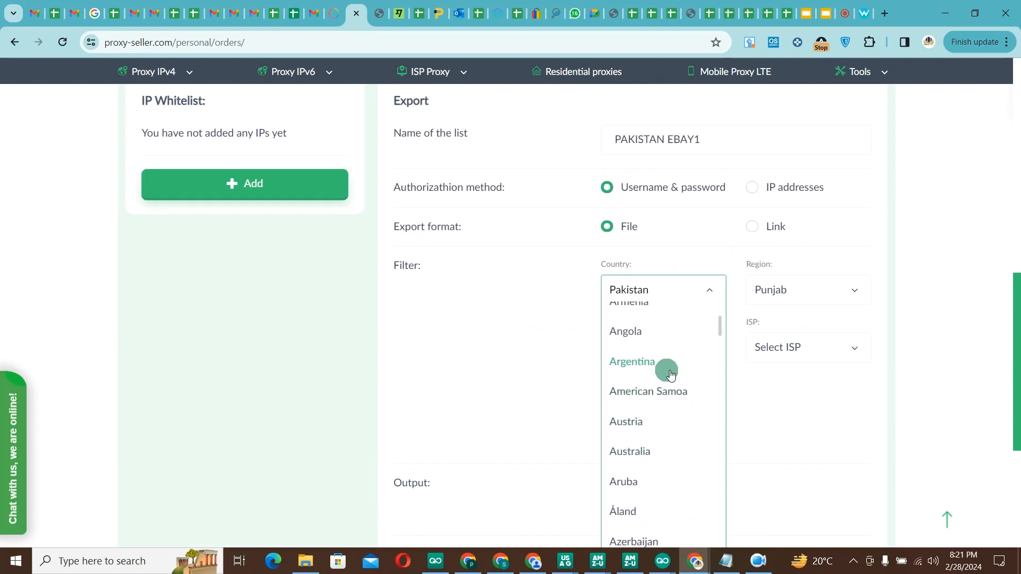
pyautogui.click(642, 456)
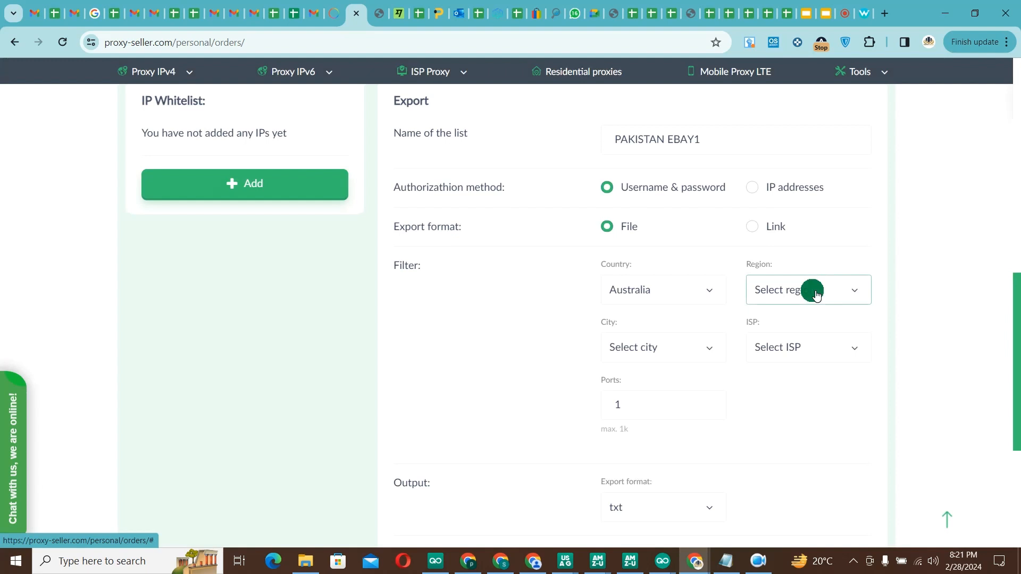
# Set the export filter's region to New South Wales and its city to Central Coast
pyautogui.click(817, 293)
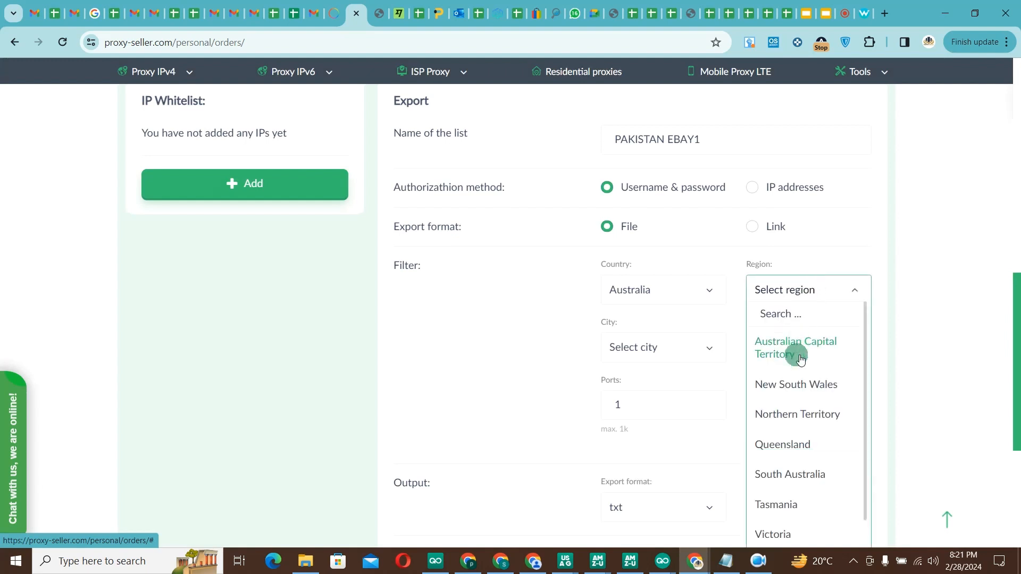
pyautogui.click(792, 386)
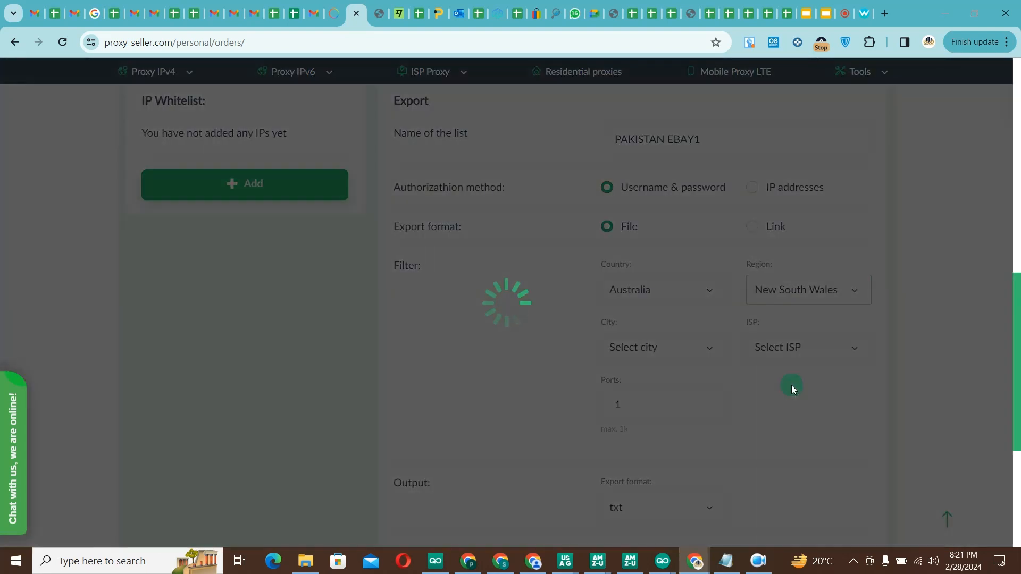
pyautogui.click(653, 349)
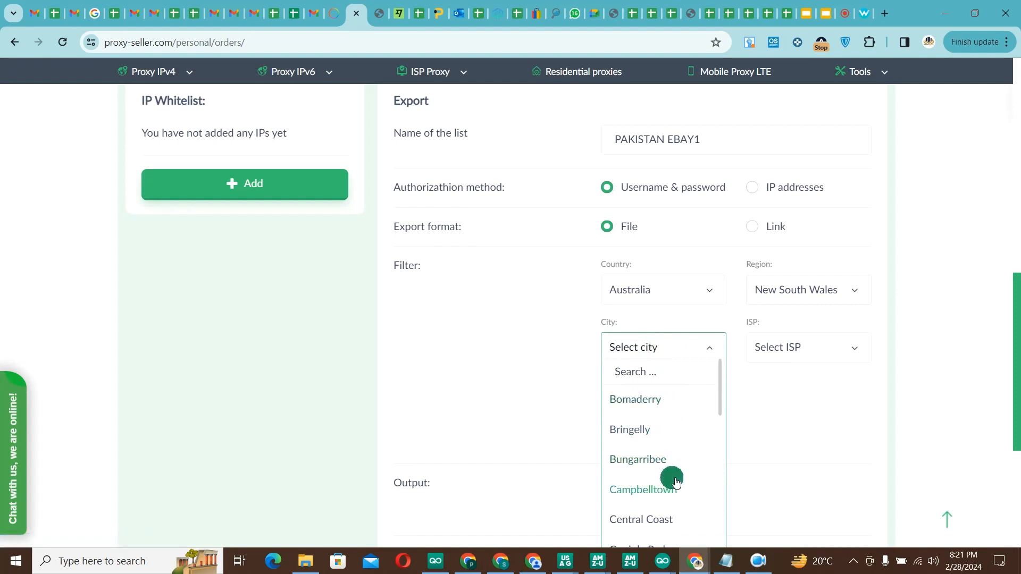
pyautogui.click(656, 520)
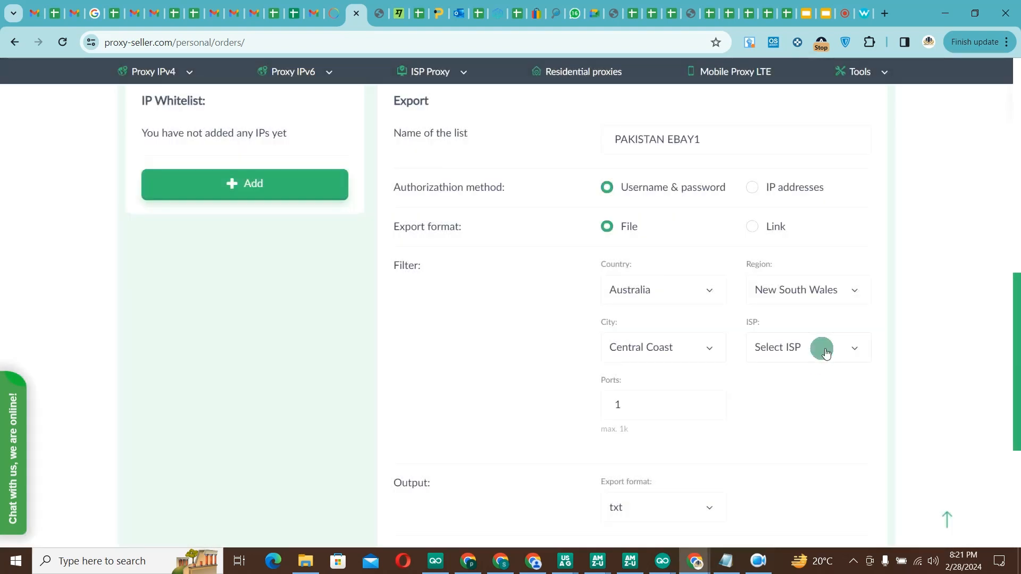
# Review the ISPs offered for Central Coast and set the export filter's ISP to TPG Telecom Limited
pyautogui.click(826, 352)
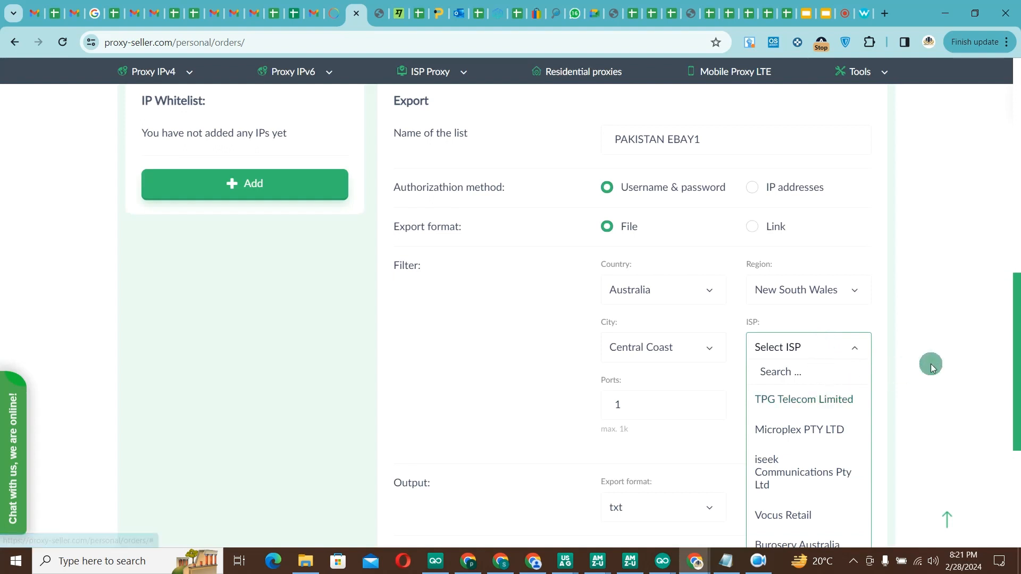
pyautogui.scroll(-5, 931, 361)
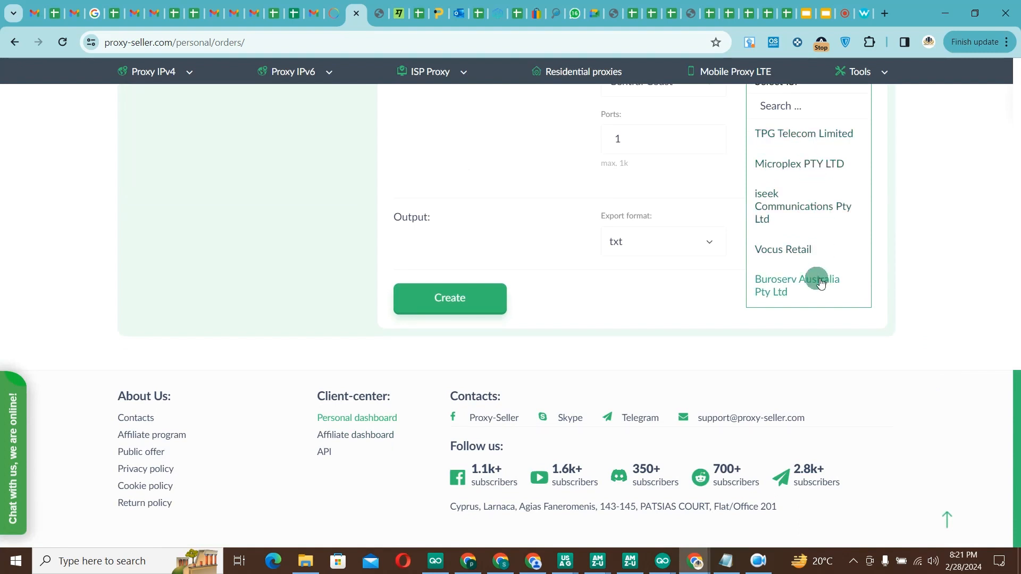
pyautogui.click(777, 133)
pyautogui.scroll(5, 805, 284)
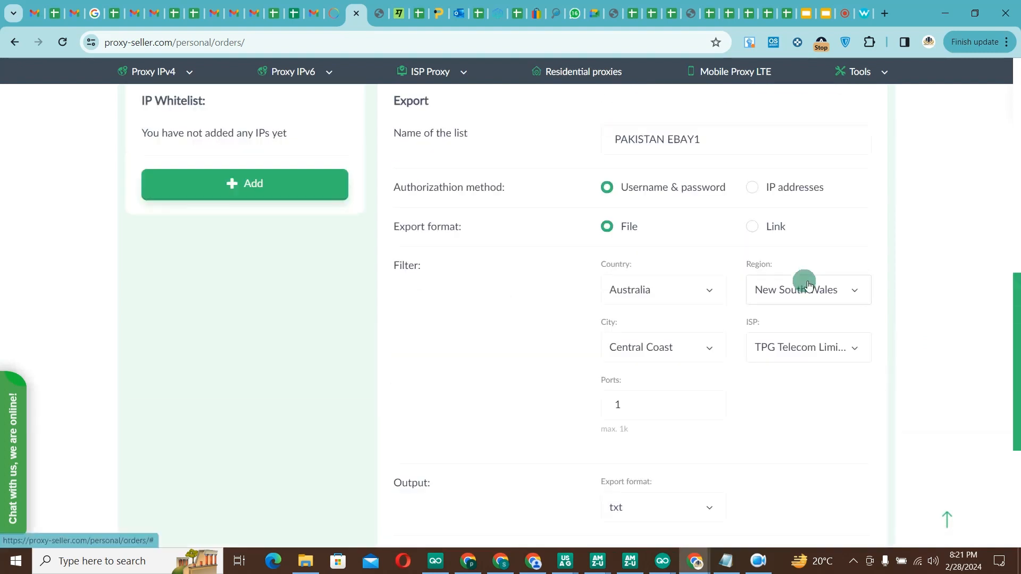
# Try to create the proxy list from the export settings filtered to Australia, New South Wales, Central Coast and TPG Telecom Limited
pyautogui.scroll(-5, 658, 417)
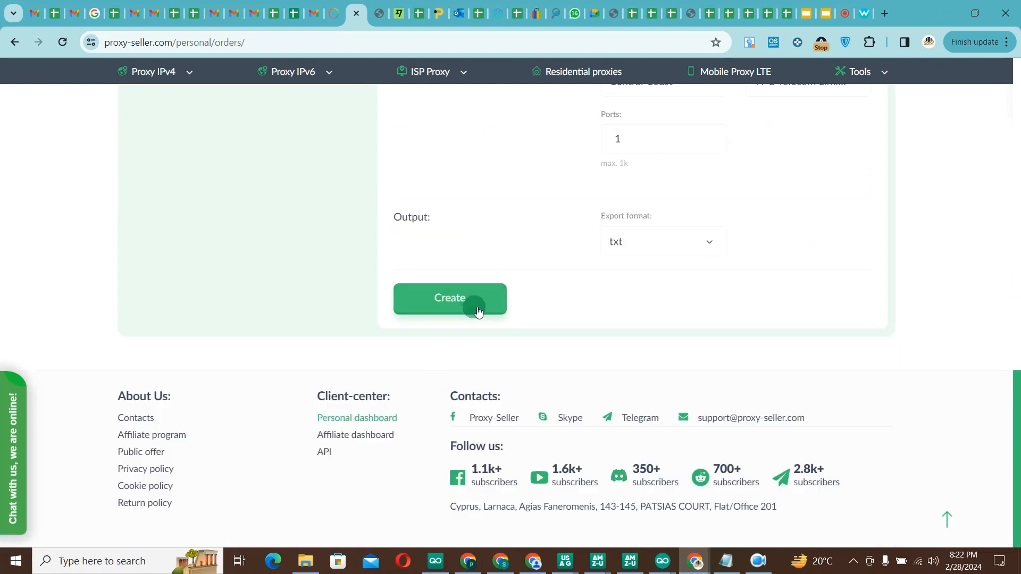
pyautogui.click(472, 305)
pyautogui.click(679, 414)
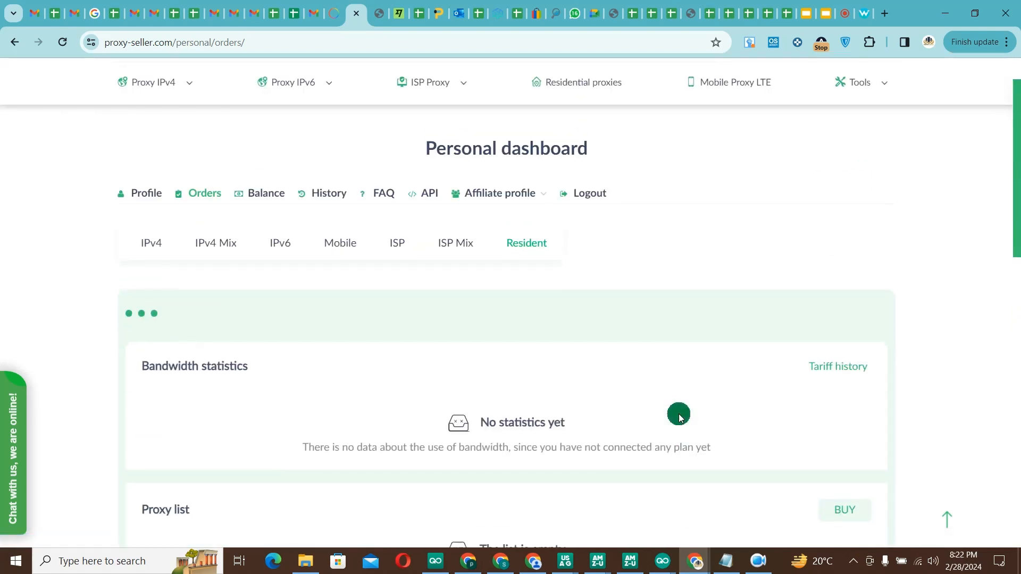
# Examine the bandwidth statistics, proxy list and export sections of the residential orders page
pyautogui.scroll(-5, 688, 382)
pyautogui.scroll(5, 690, 381)
pyautogui.click(690, 382)
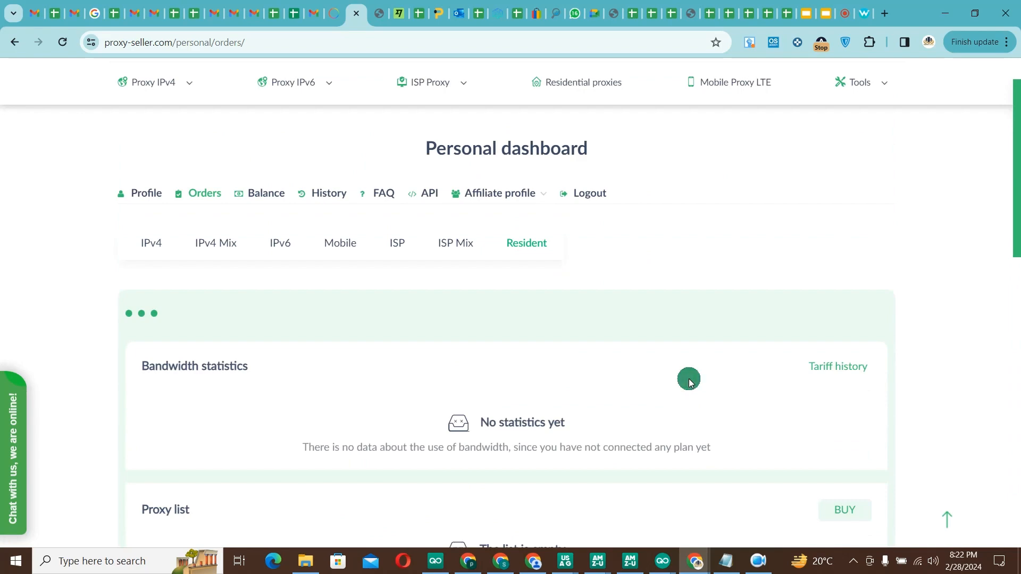
pyautogui.scroll(-5, 690, 382)
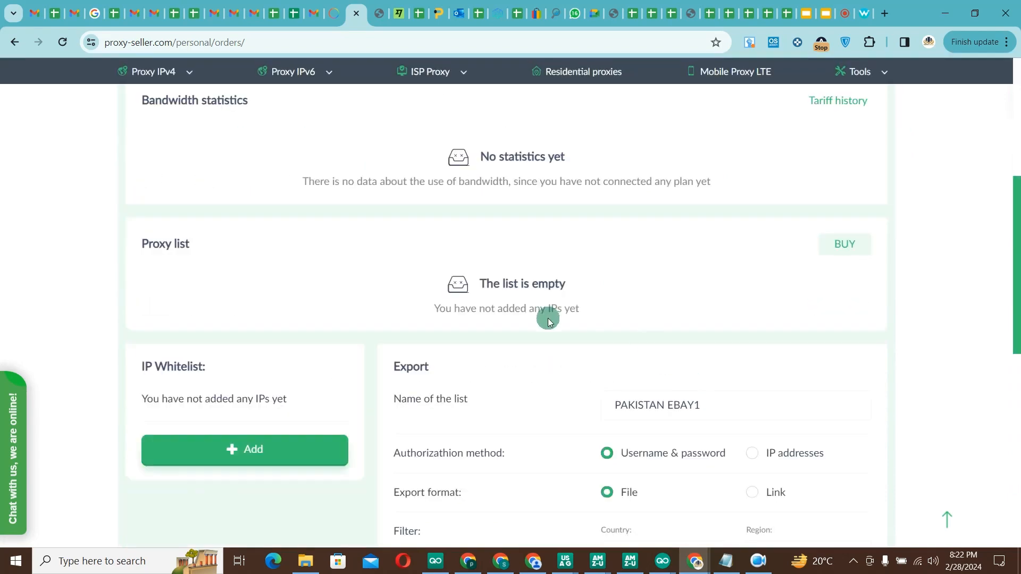
pyautogui.scroll(-5, 548, 317)
pyautogui.scroll(5, 714, 261)
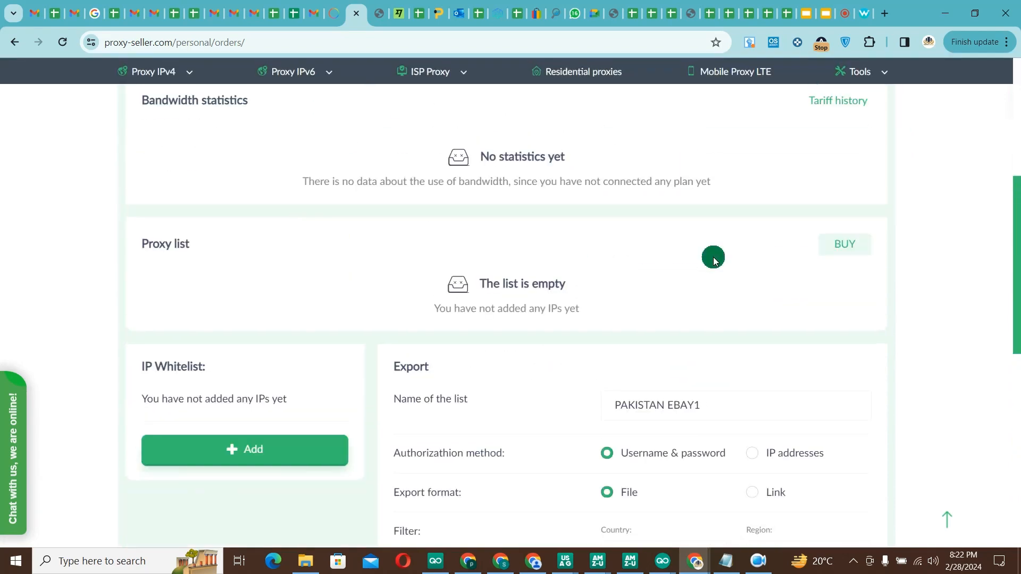
pyautogui.scroll(-5, 715, 260)
pyautogui.scroll(5, 715, 260)
pyautogui.scroll(-4, 714, 261)
pyautogui.scroll(4, 714, 261)
pyautogui.scroll(-5, 714, 261)
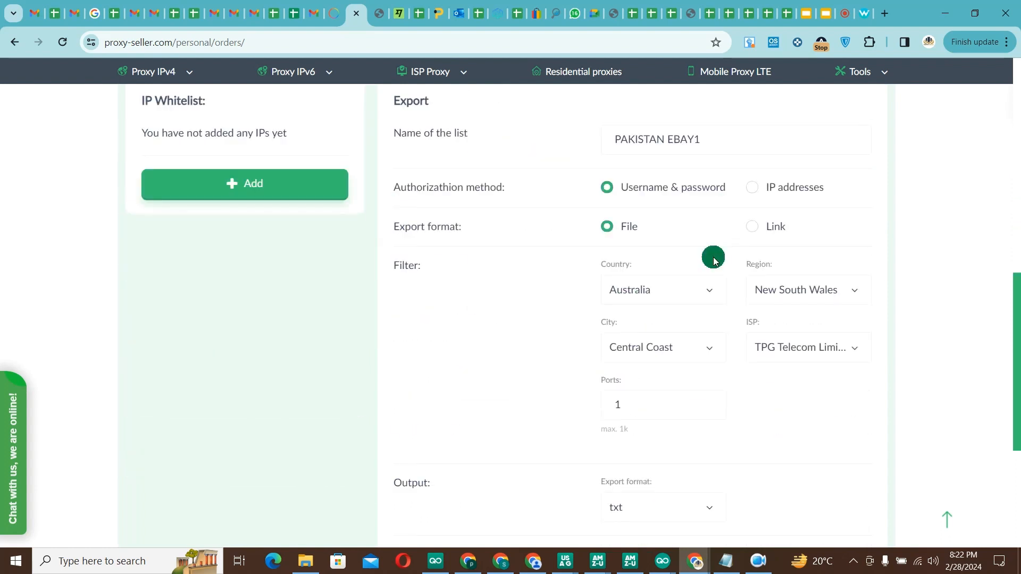
# Recheck the city and ISP selections in the export filter without changing them
pyautogui.click(700, 346)
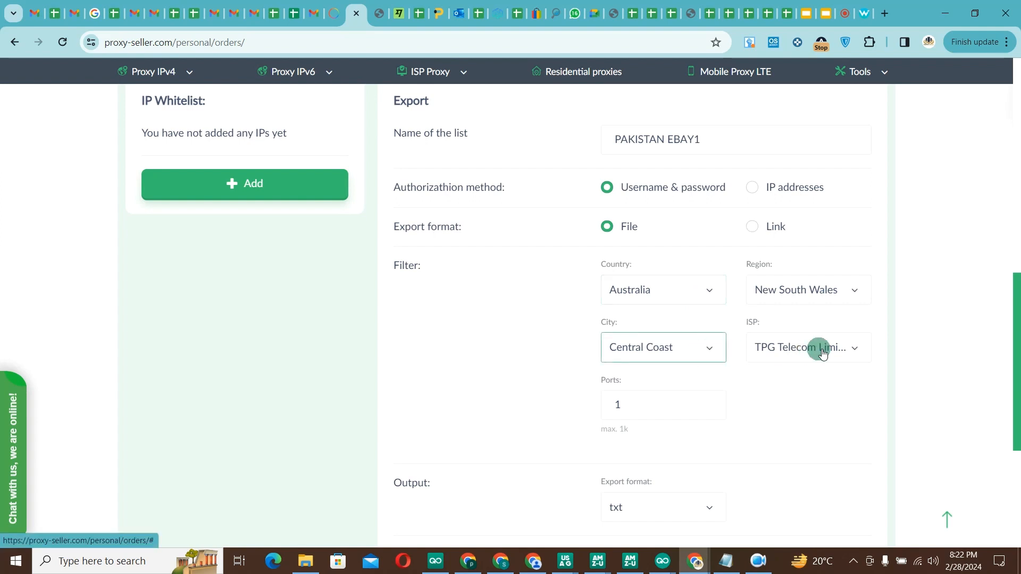
pyautogui.click(781, 356)
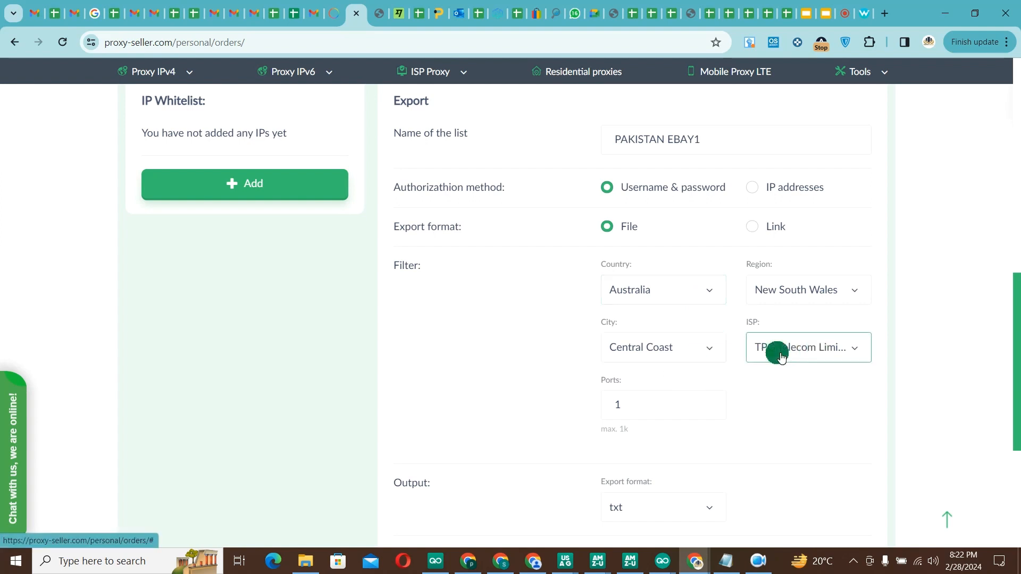
pyautogui.click(701, 371)
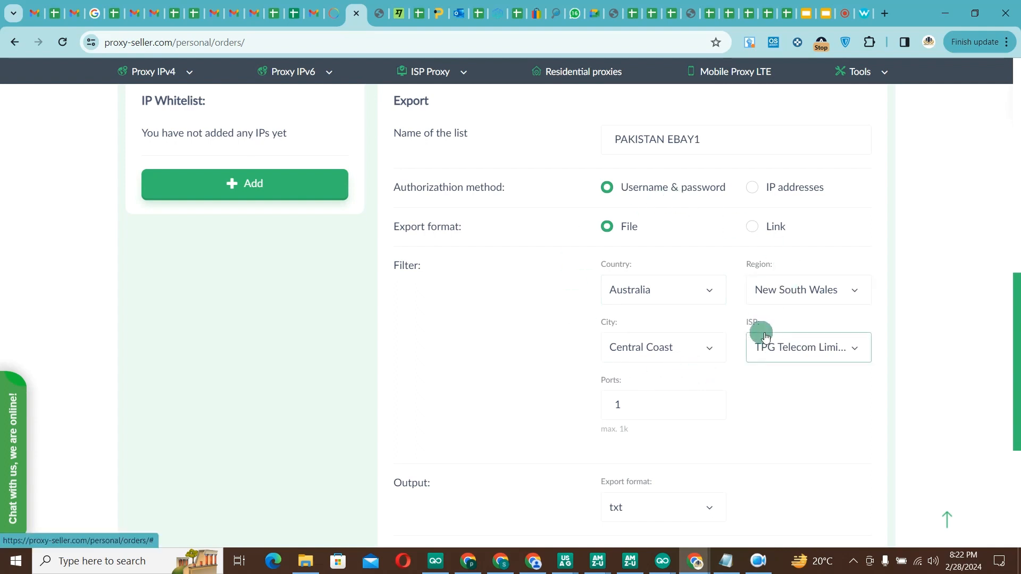
pyautogui.scroll(5, 749, 360)
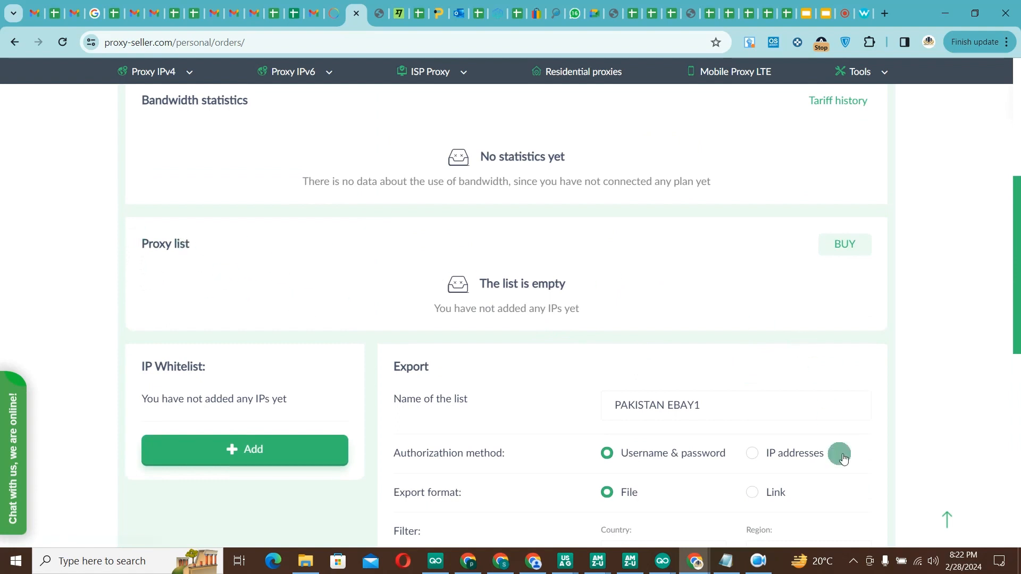
# Switch to Notepad to view the exported proxy entry, and return to the residential orders page in the browser
pyautogui.click(733, 562)
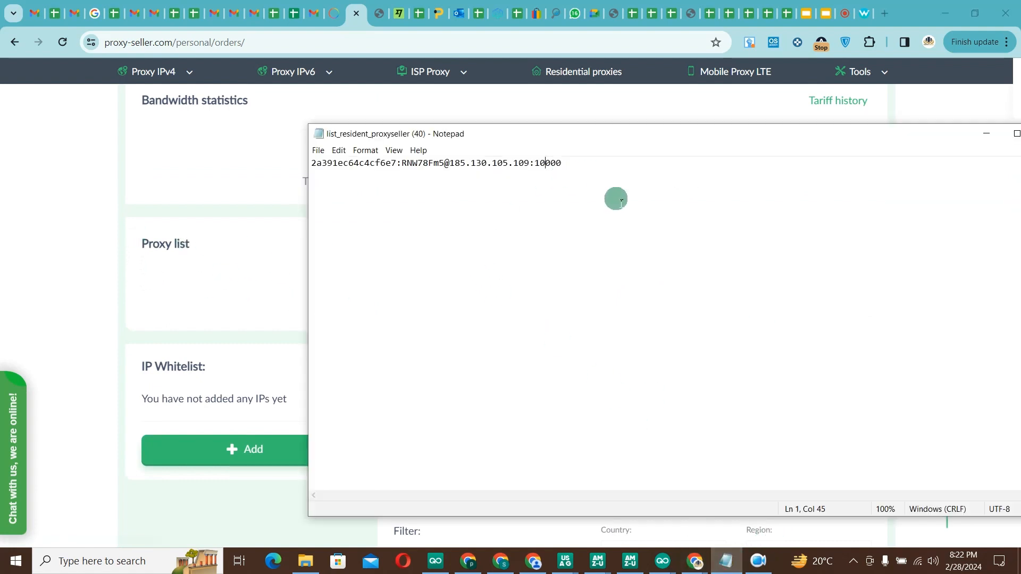
pyautogui.click(725, 563)
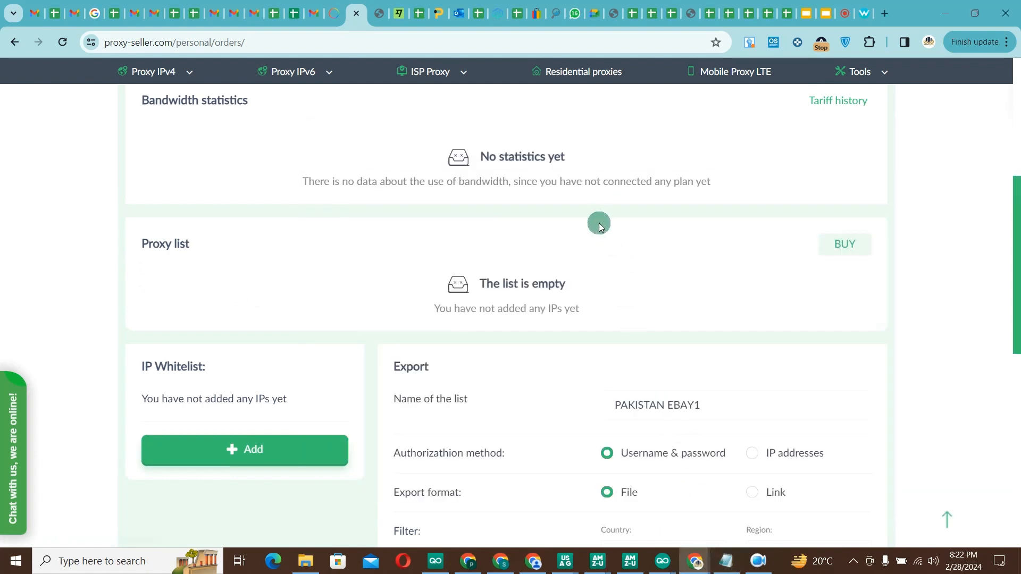
pyautogui.scroll(5, 594, 221)
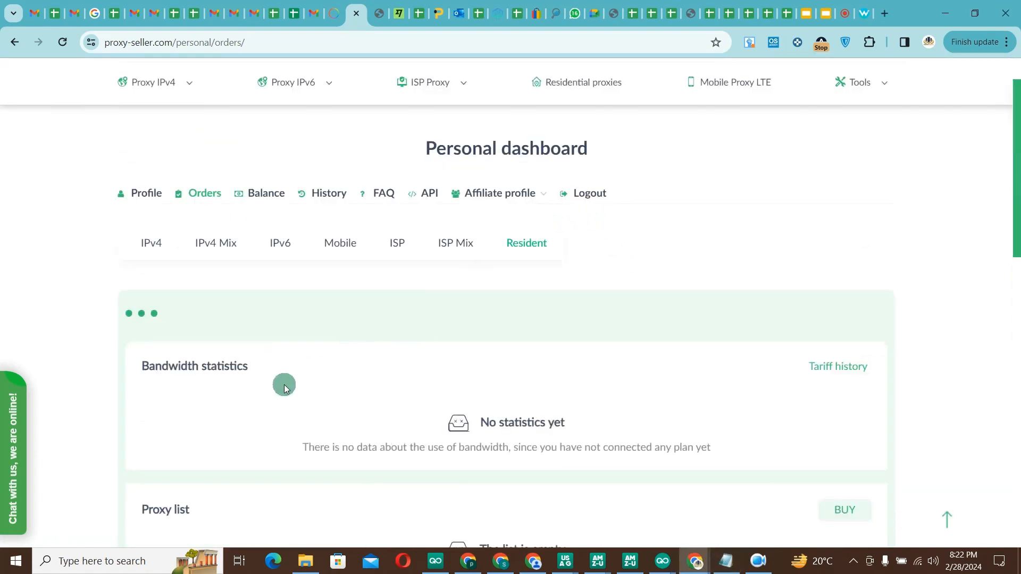
# Review the whole residential orders page once more, from the dashboard sections down to the export filters and output format
pyautogui.tripleClick(488, 405)
pyautogui.moveTo(487, 403); pyautogui.dragTo(423, 356)
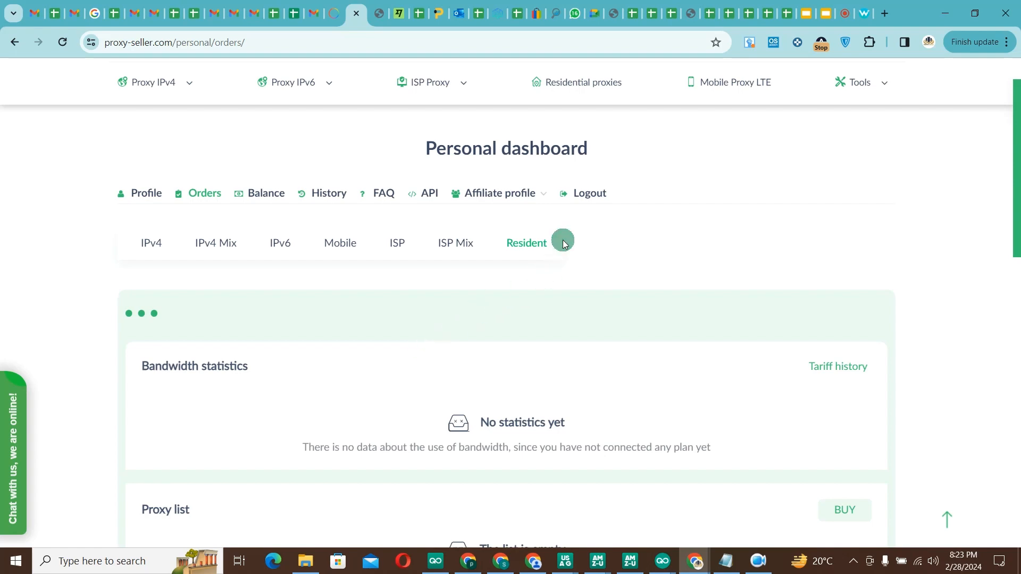
pyautogui.scroll(-10, 563, 239)
pyautogui.scroll(-2, 563, 244)
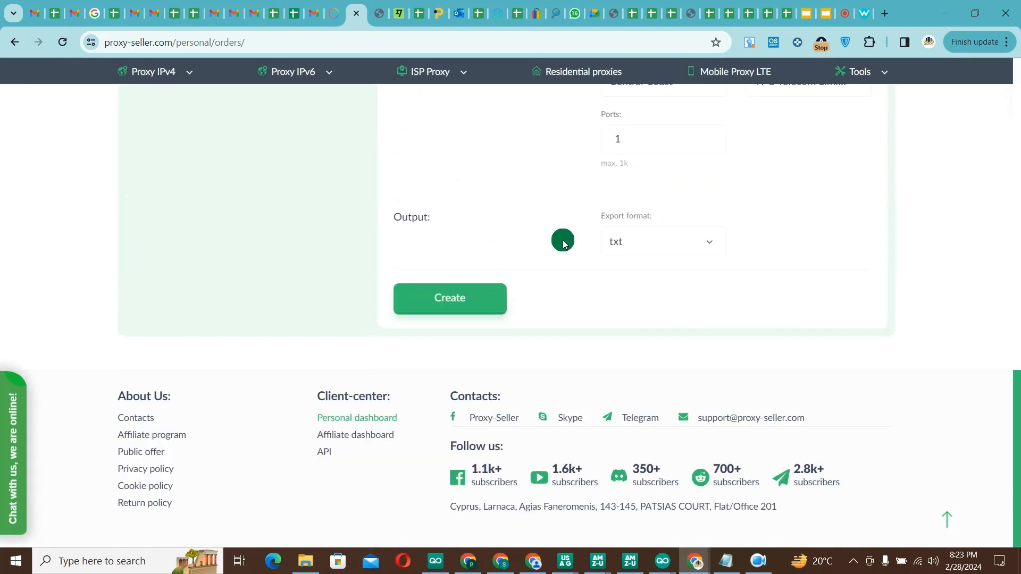
pyautogui.scroll(9, 564, 243)
pyautogui.scroll(5, 563, 242)
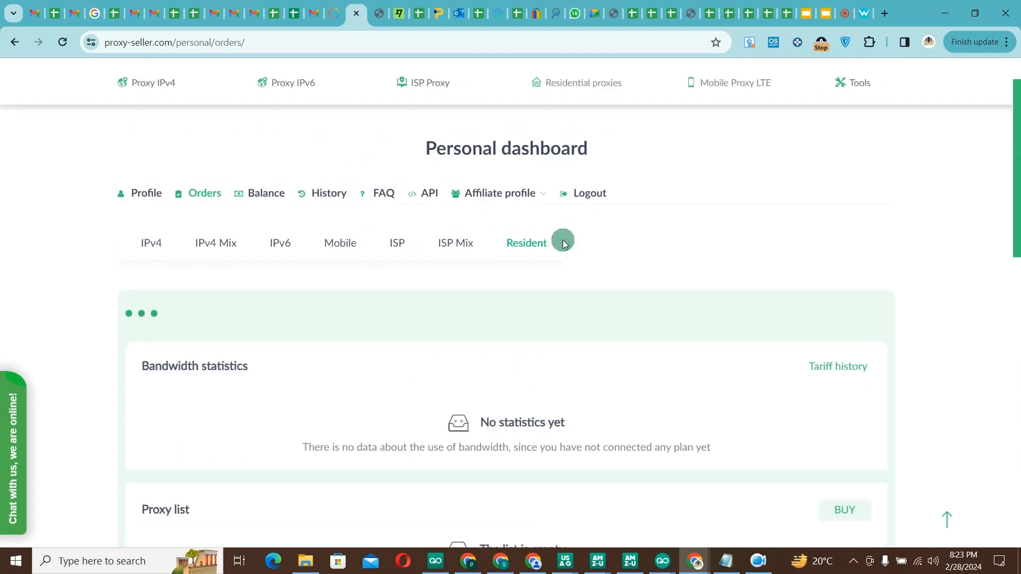
pyautogui.scroll(-9, 563, 242)
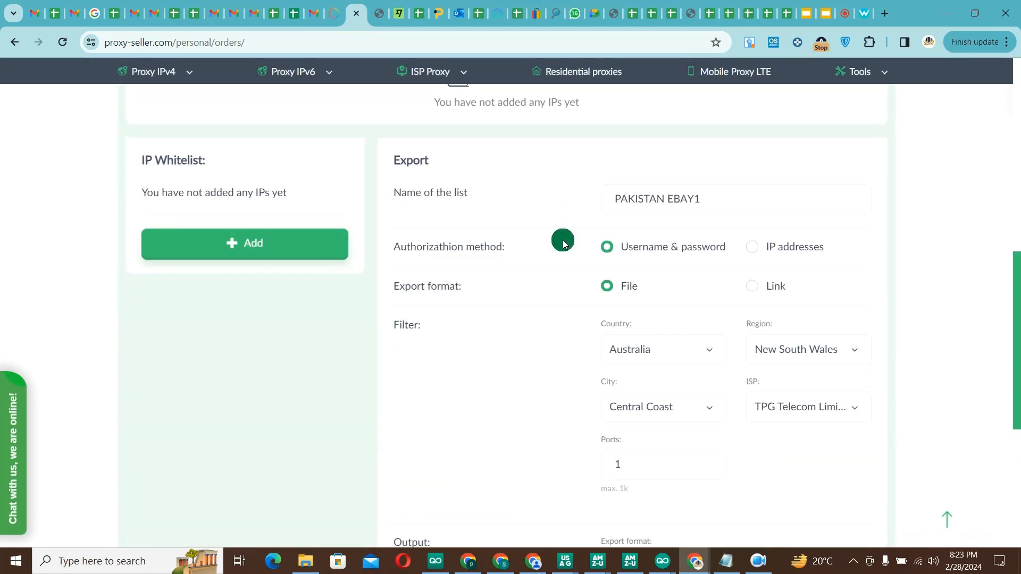
pyautogui.scroll(-3, 563, 244)
pyautogui.scroll(10, 563, 243)
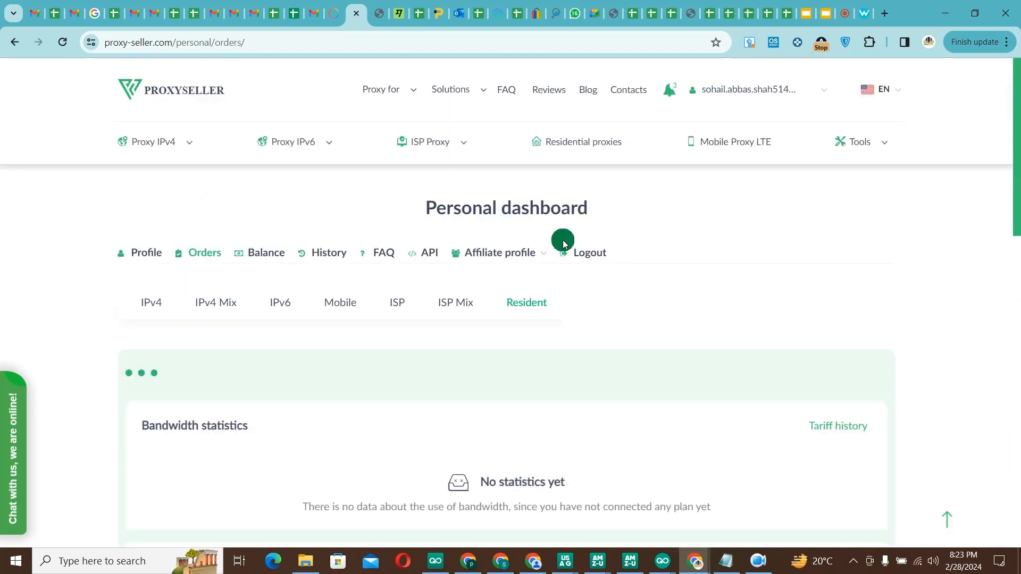
pyautogui.scroll(-5, 564, 245)
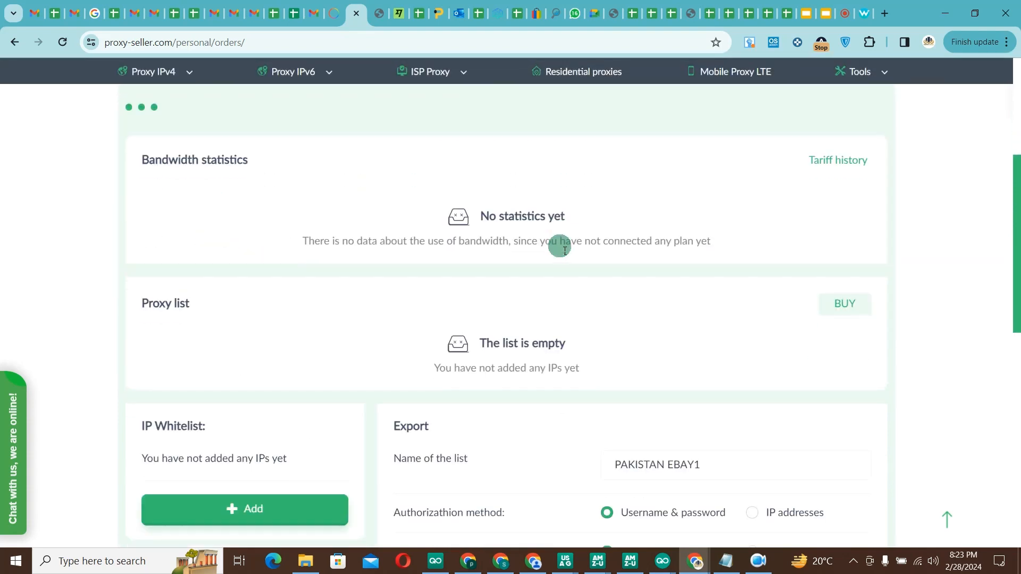
pyautogui.scroll(-5, 559, 249)
pyautogui.scroll(-5, 560, 249)
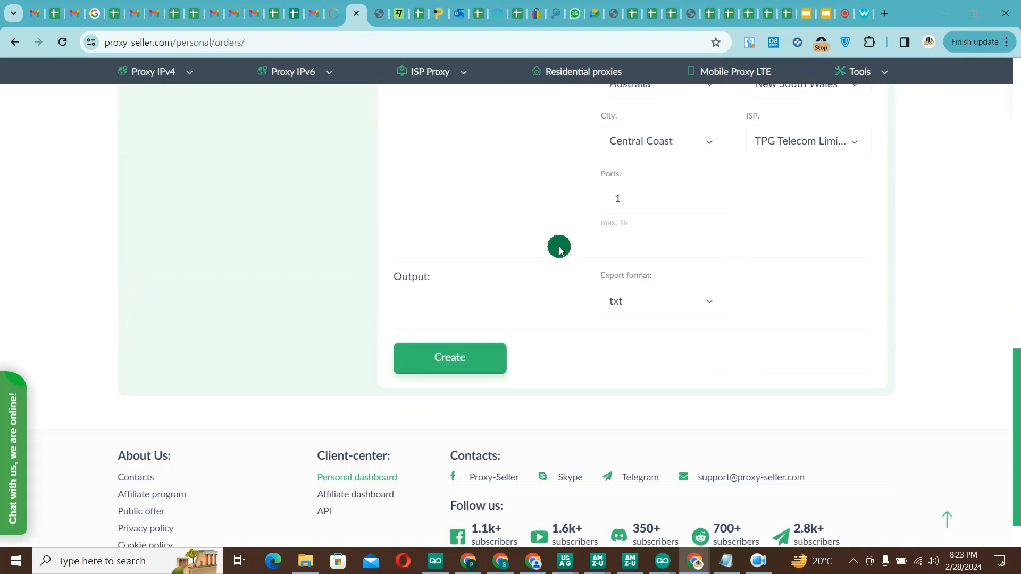
# Look over the proxy list, IP whitelist and export settings, including the location filters, ports and output format
pyautogui.scroll(-1, 560, 249)
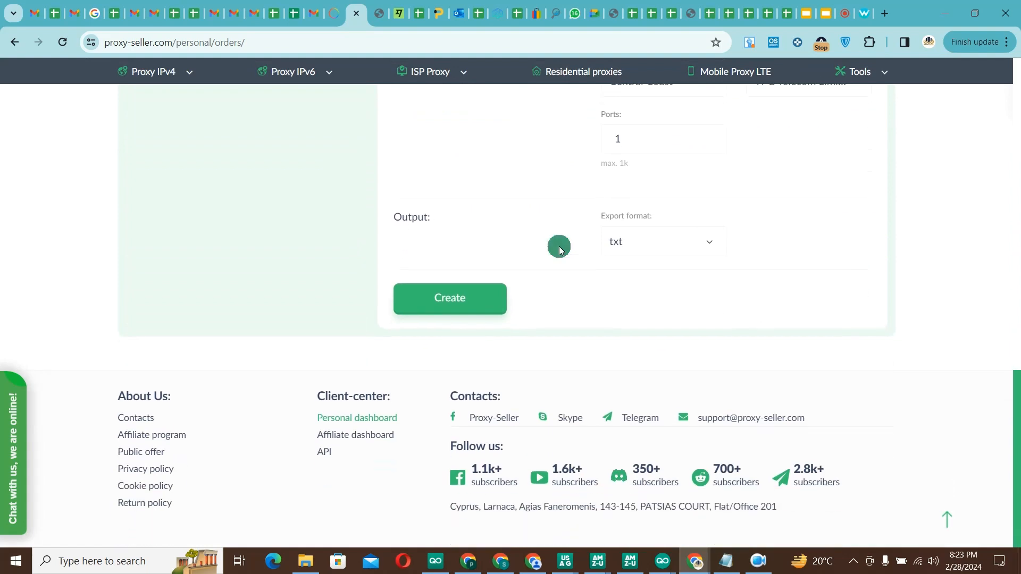
pyautogui.scroll(10, 559, 249)
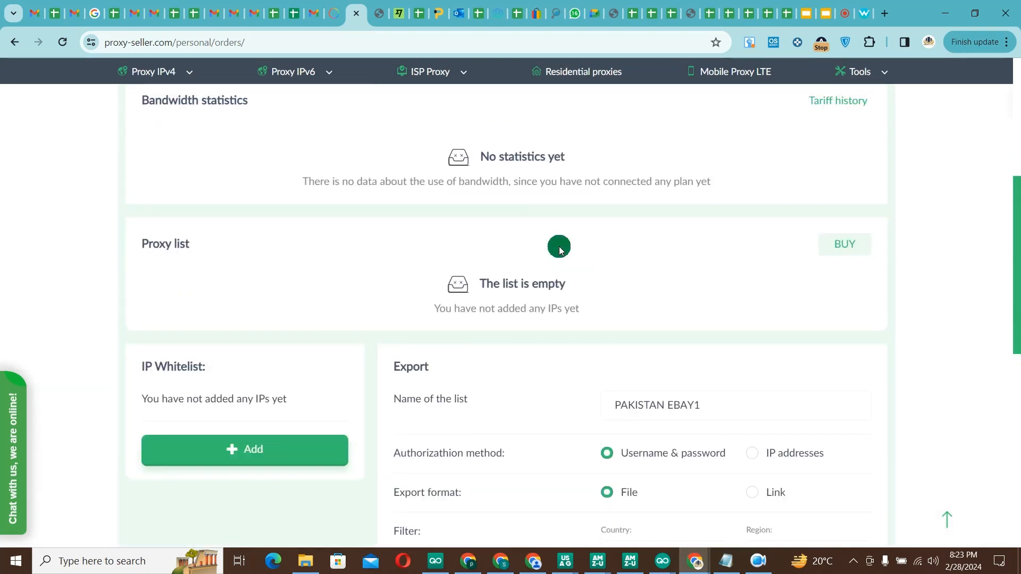
pyautogui.scroll(-5, 570, 336)
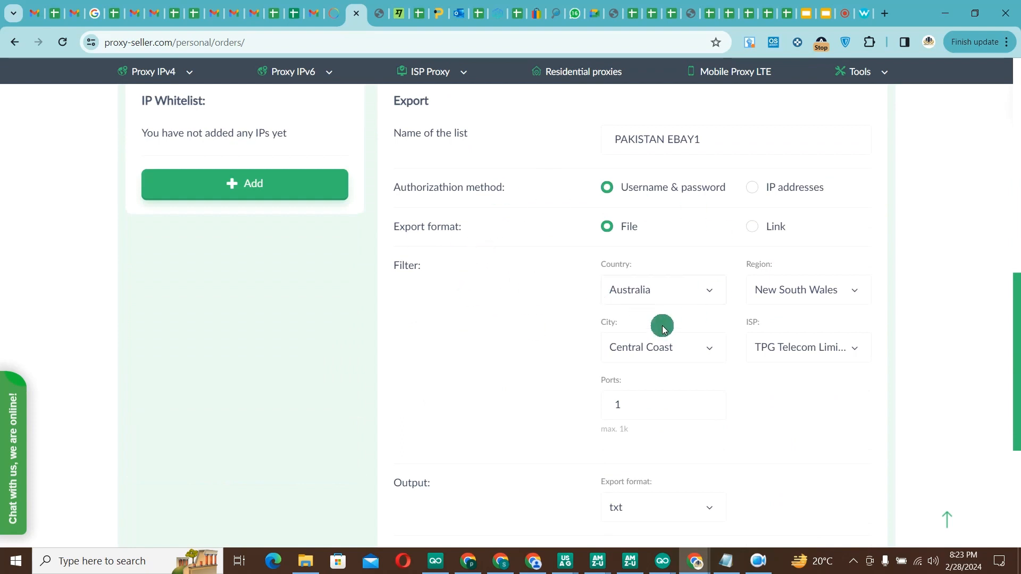
pyautogui.scroll(-5, 663, 330)
pyautogui.scroll(15, 663, 330)
pyautogui.scroll(-10, 551, 262)
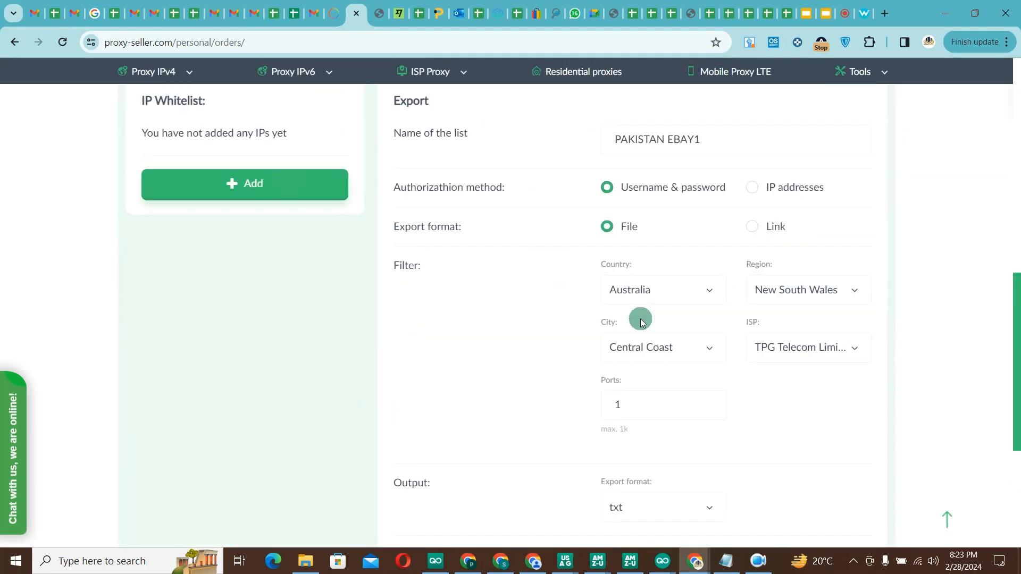
pyautogui.scroll(-5, 533, 301)
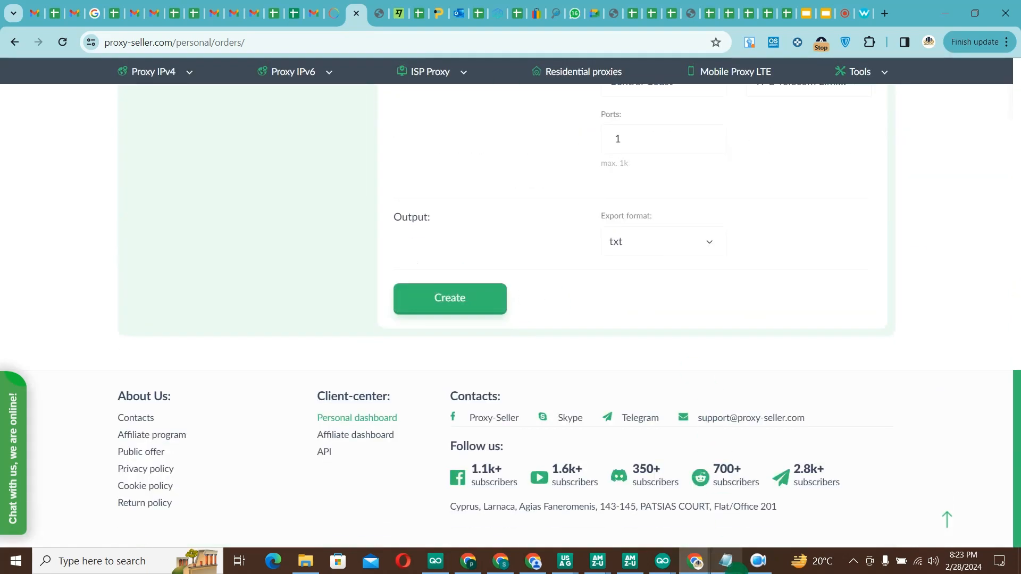
# Check the Notepad window briefly, and switch the browser to the Google Meet call
pyautogui.click(727, 561)
pyautogui.click(727, 561)
pyautogui.scroll(15, 770, 411)
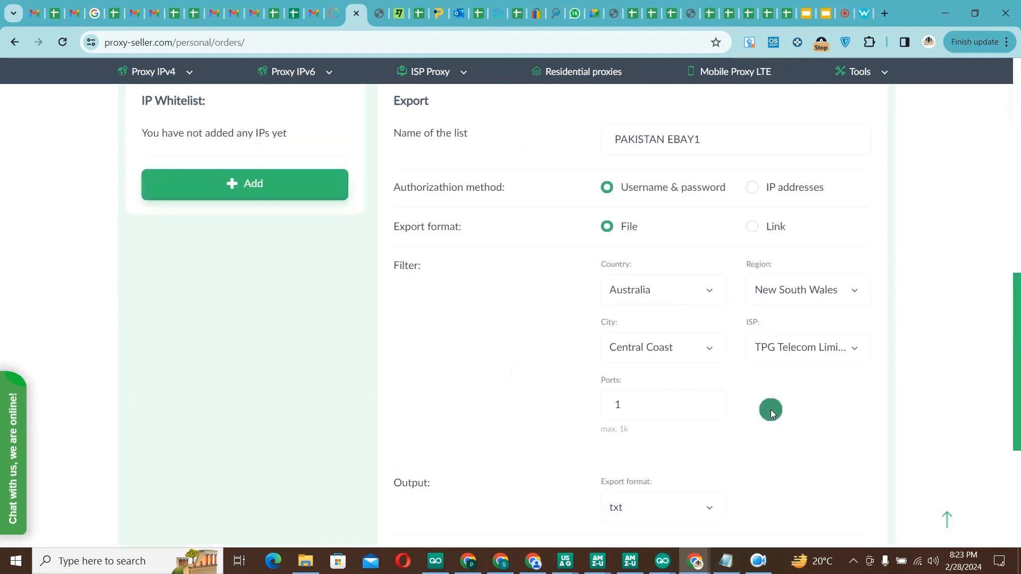
pyautogui.click(845, 16)
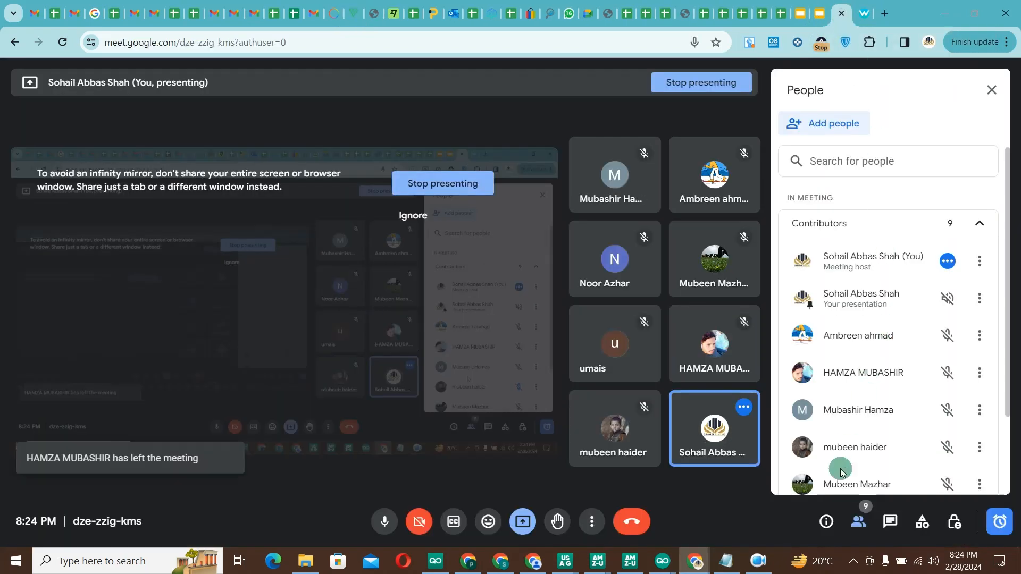